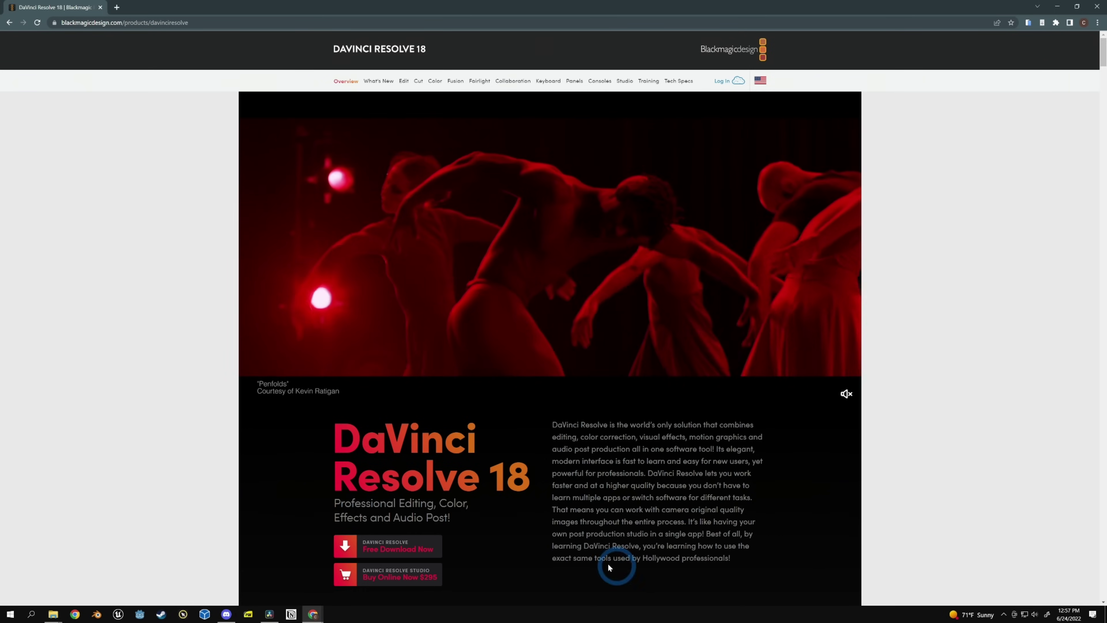
Step: Start the free DaVinci Resolve 18 download from the product page
left_click(413, 550)
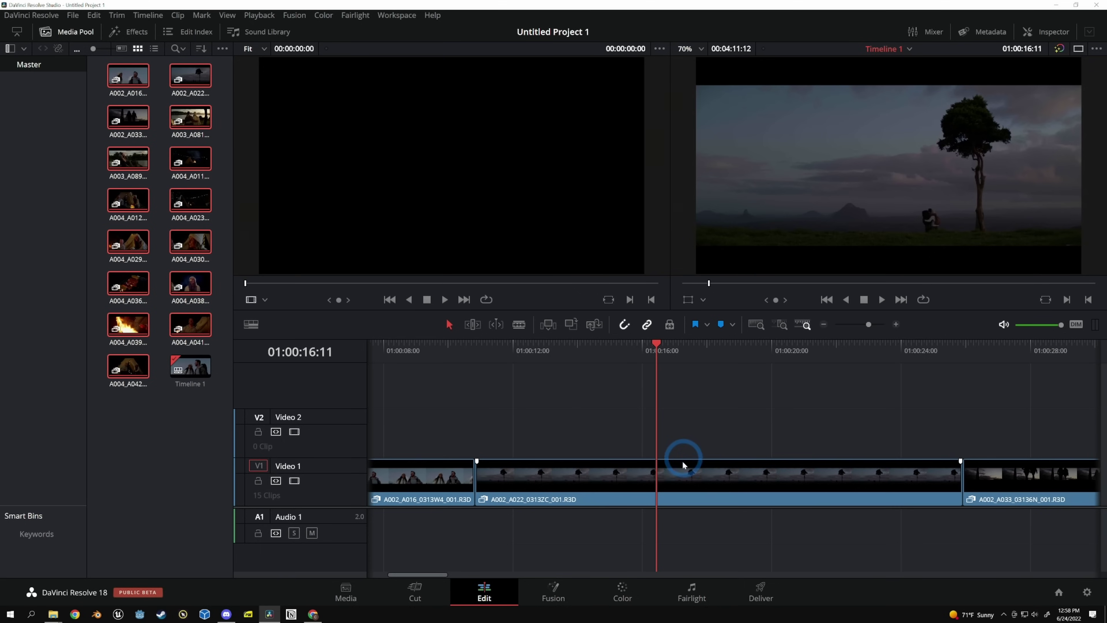
Step: Blade A002_A022 at the playhead, delete the opening piece and ripple-close the gap
key("b")
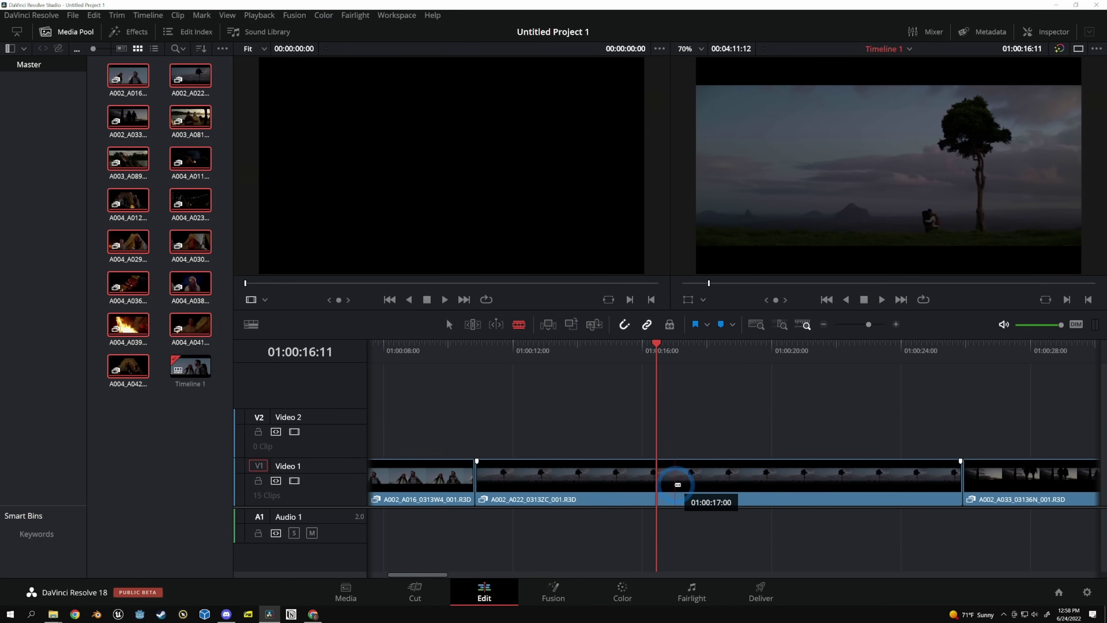
left_click(661, 484)
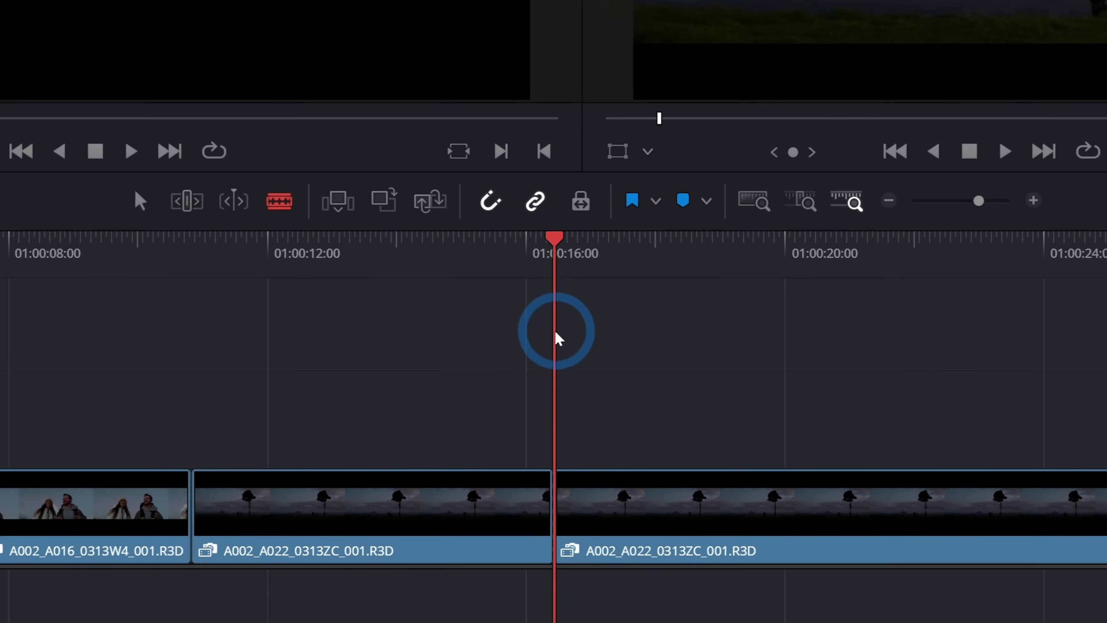
key("a")
left_click(556, 322)
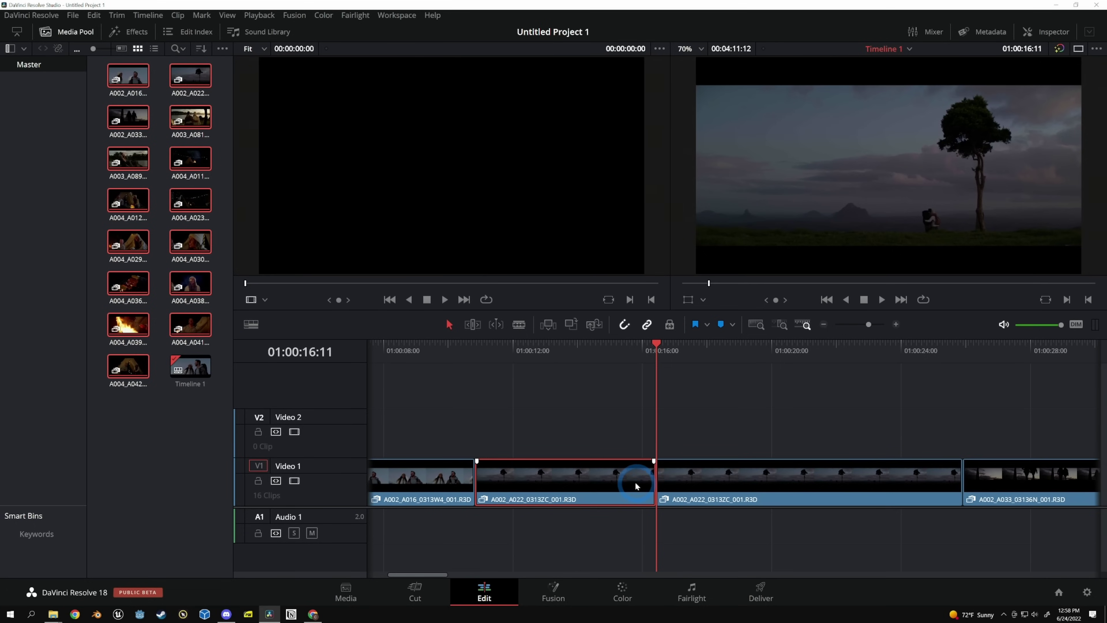
key("BackSpace")
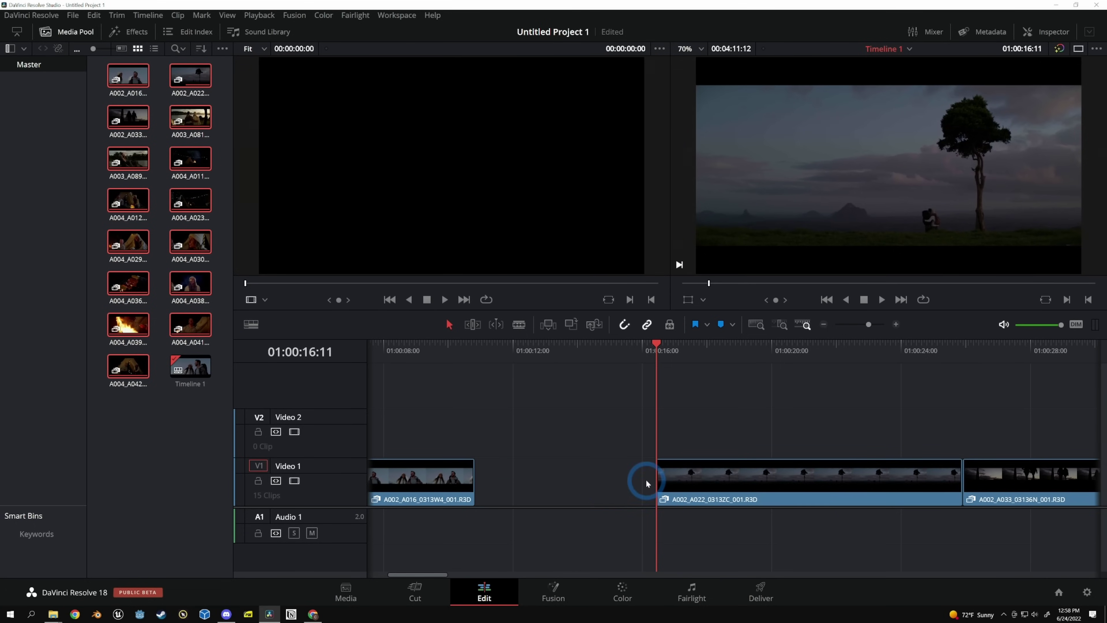
left_click(609, 489)
key("BackSpace")
Step: Split A002_A022 at 01:00:17:19, ripple-delete the right piece, then undo it
left_click(520, 497)
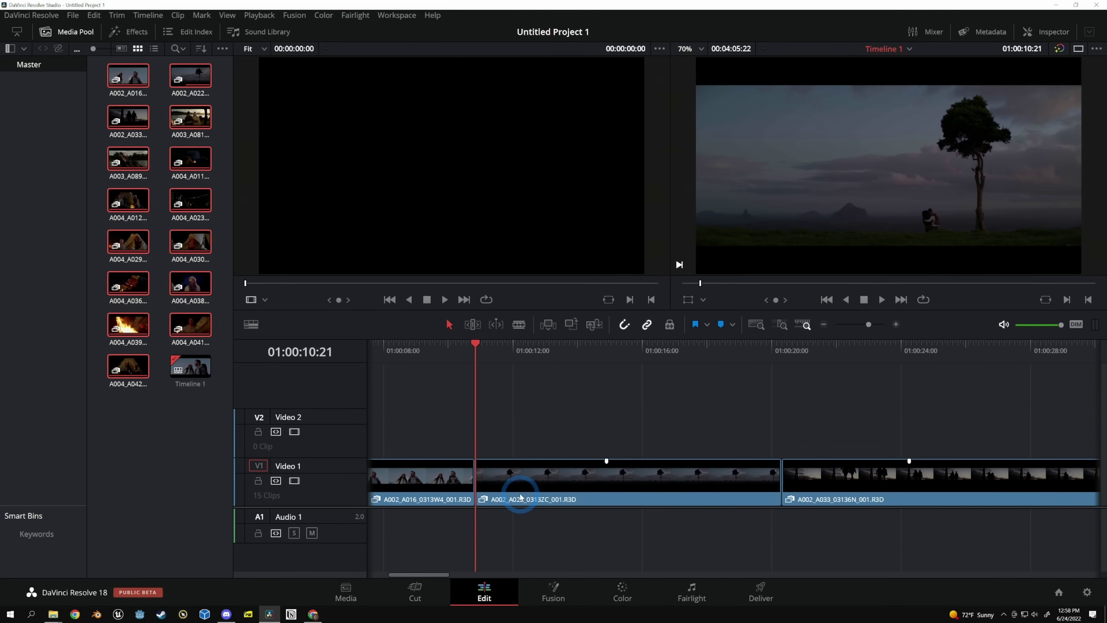
left_click_drag(671, 366, 699, 361)
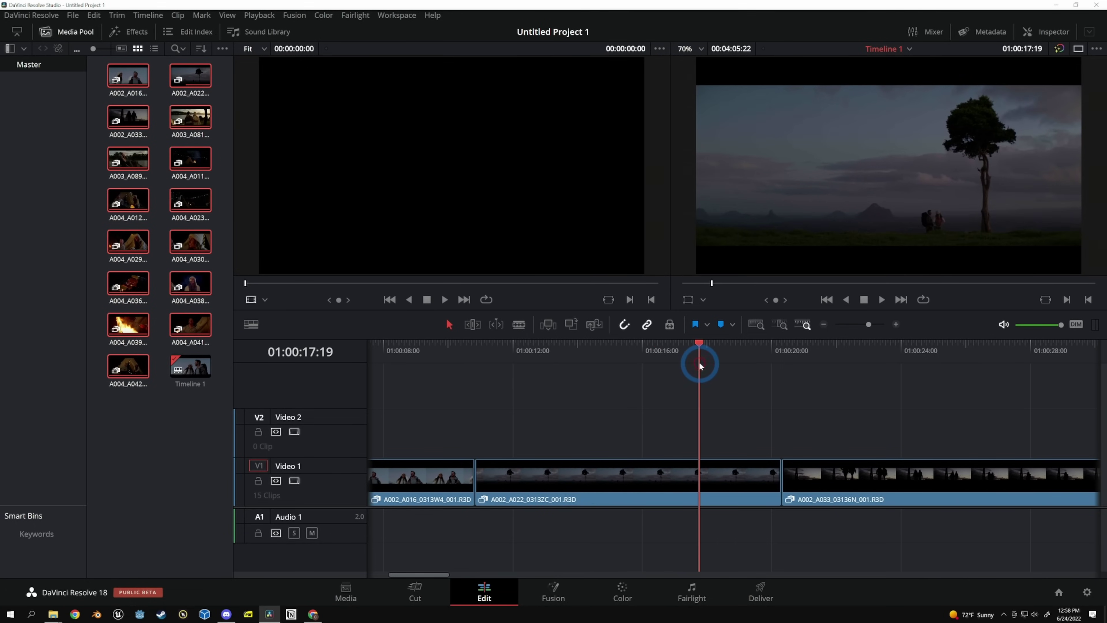
left_click(729, 462)
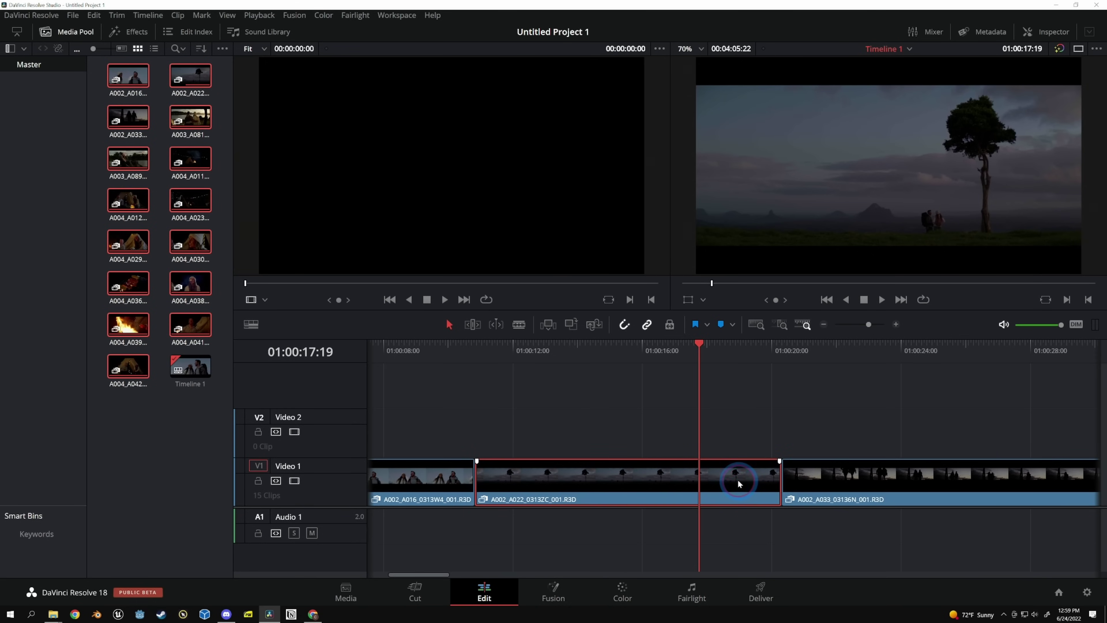
key("ctrl+b")
left_click(750, 483)
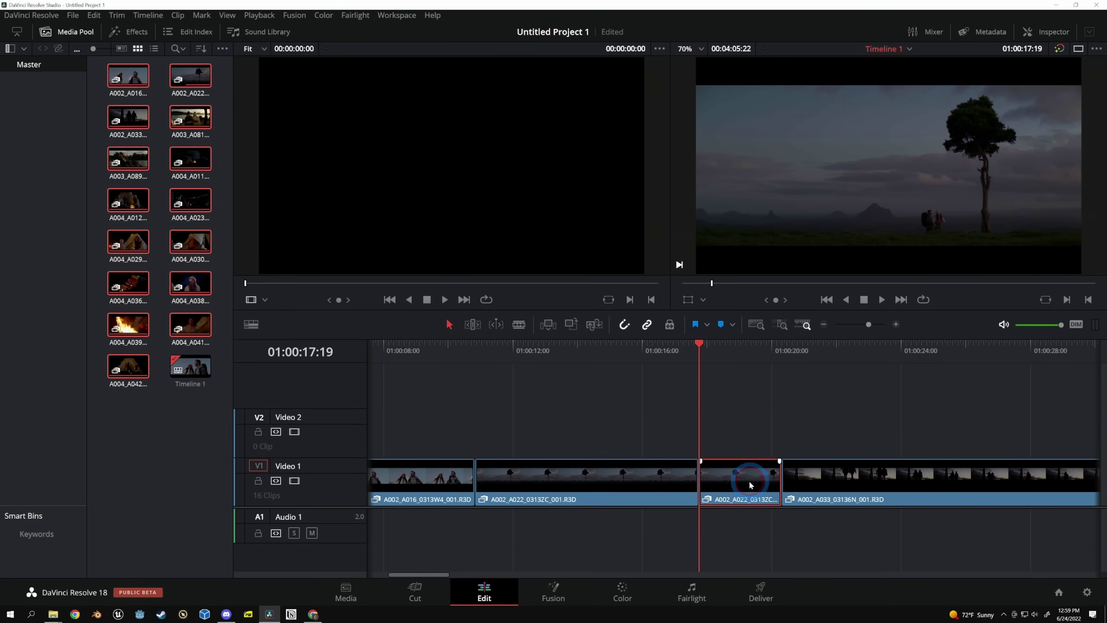
key("Delete")
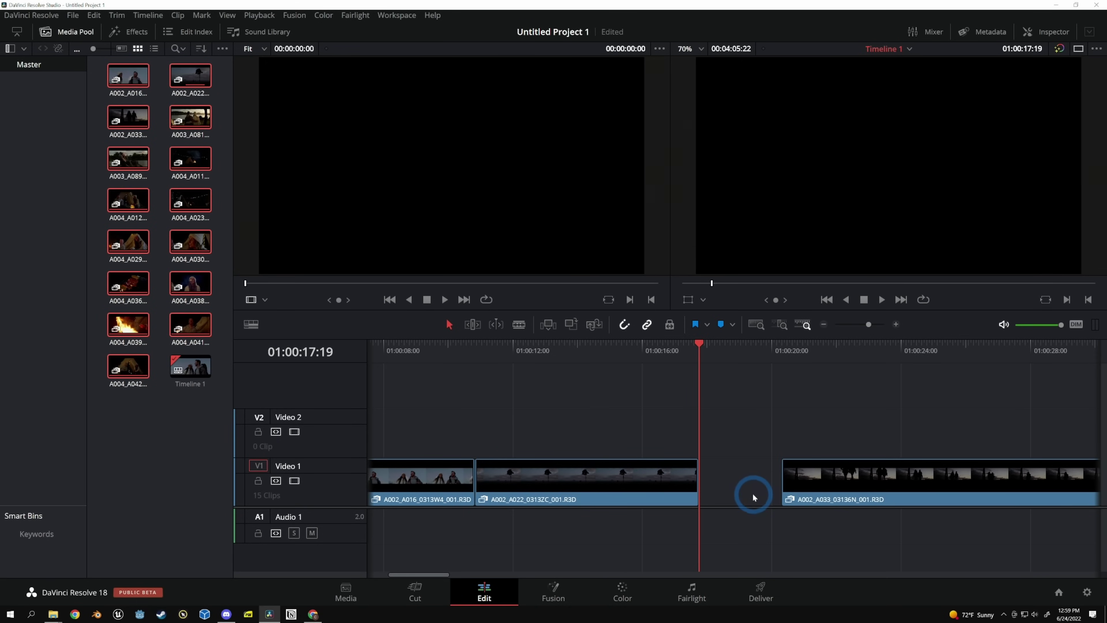
key("Delete")
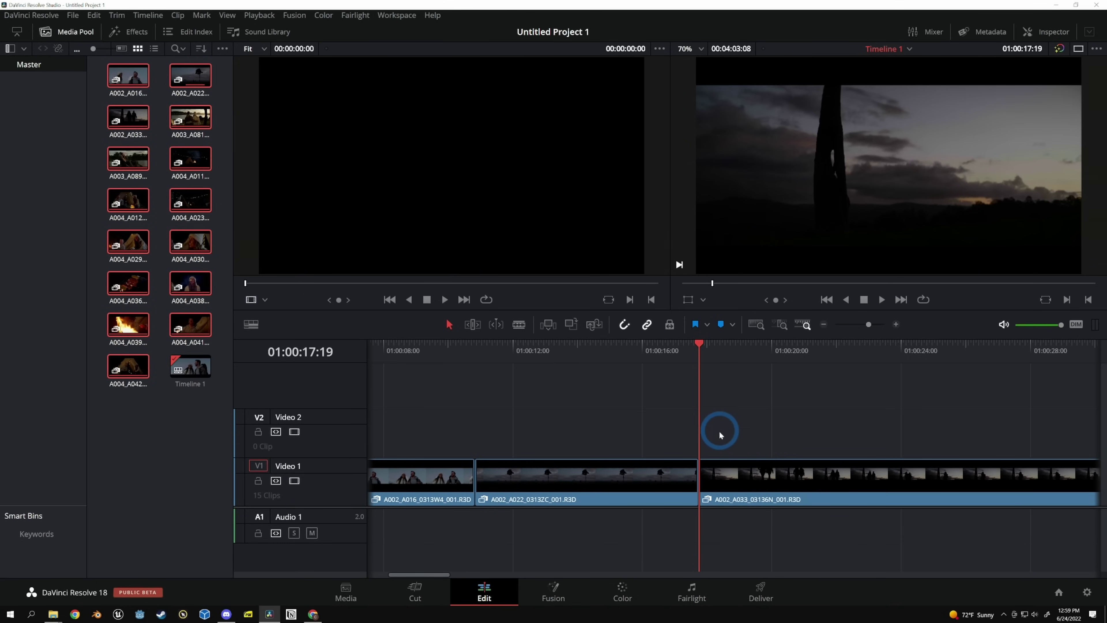
key("ctrl+z")
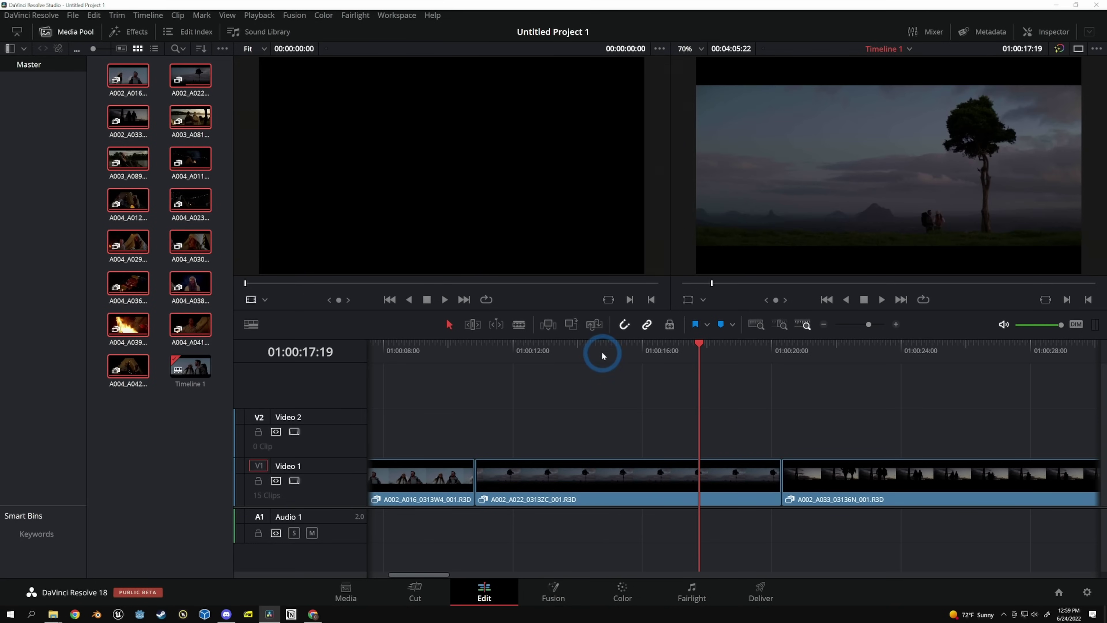
key("Up")
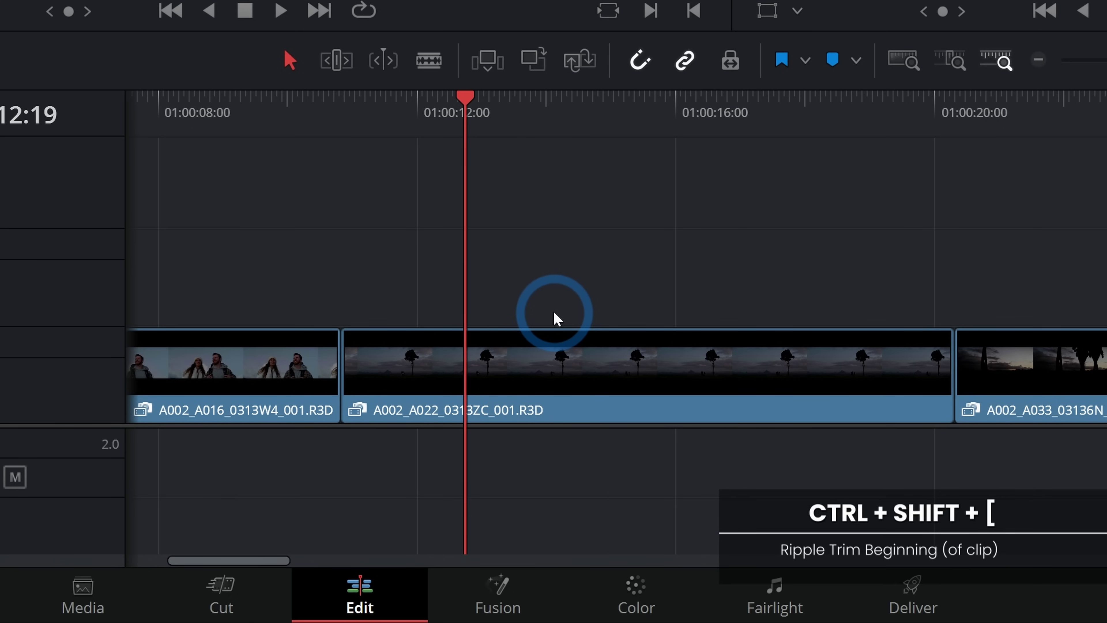
Step: Ripple-trim A002_A022's start to the playhead and its end at 01:00:15:21
key("ctrl+shift+bracketleft")
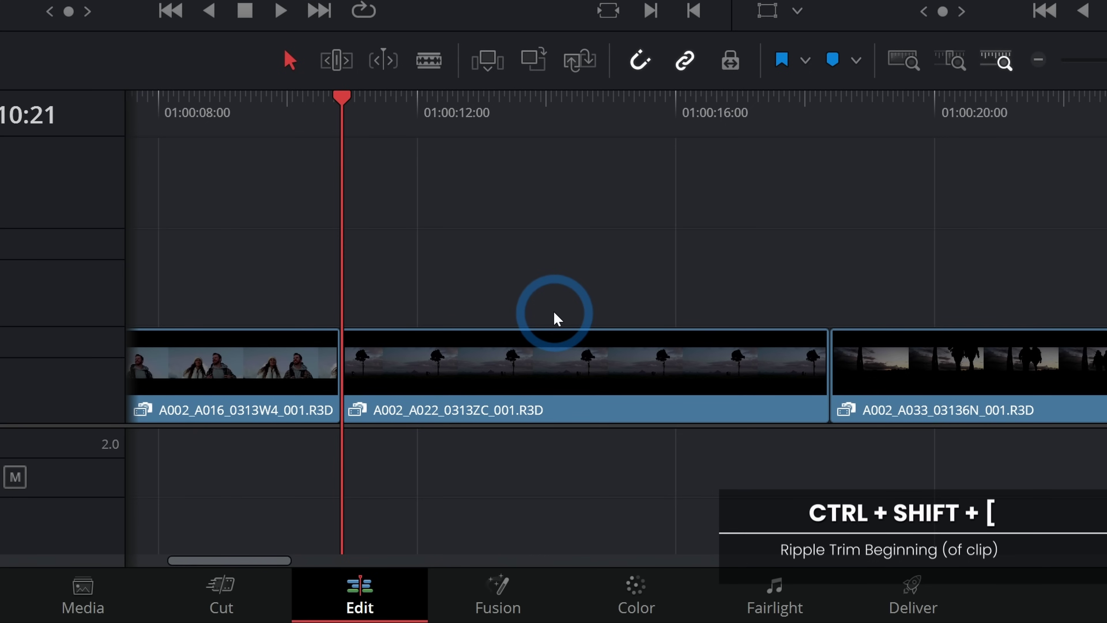
key("shift+Right")
key("shift+Right")
key("shift+Right")
key("shift+Right")
key("shift+Right")
key("ctrl+shift+bracketright")
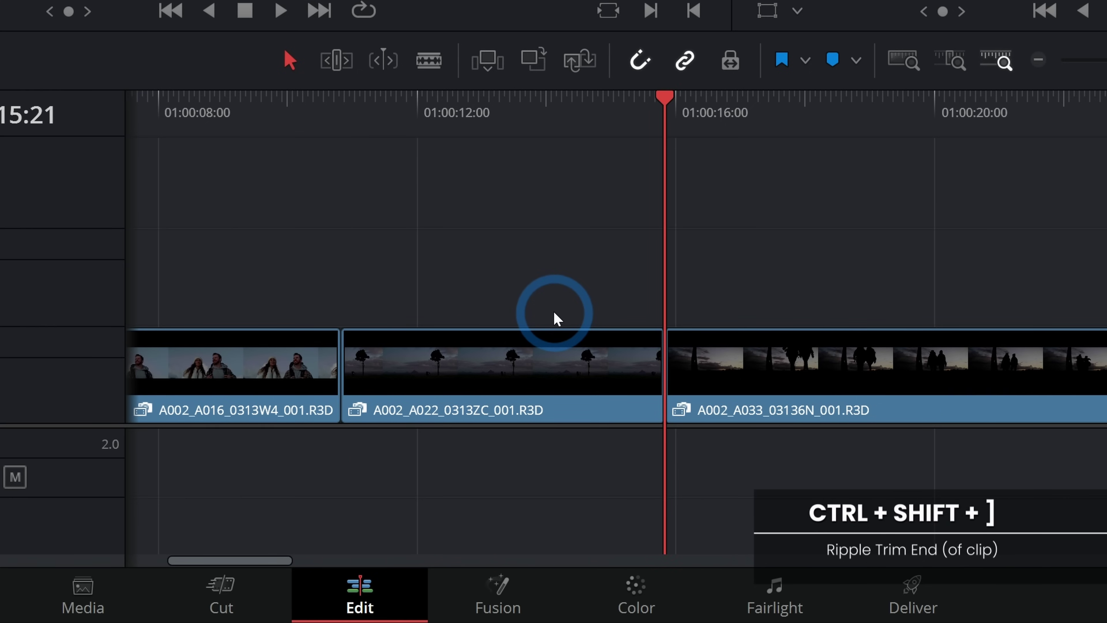
key("shift+z")
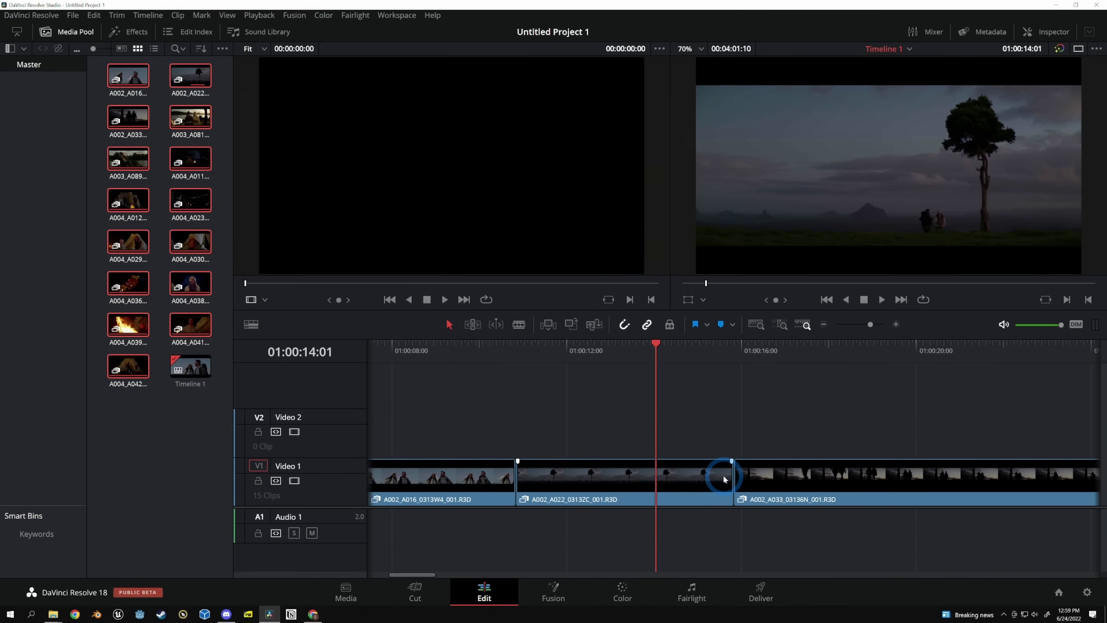
Step: Shorten A002_A022's end further by dragging its edit point in Trim mode
key("t")
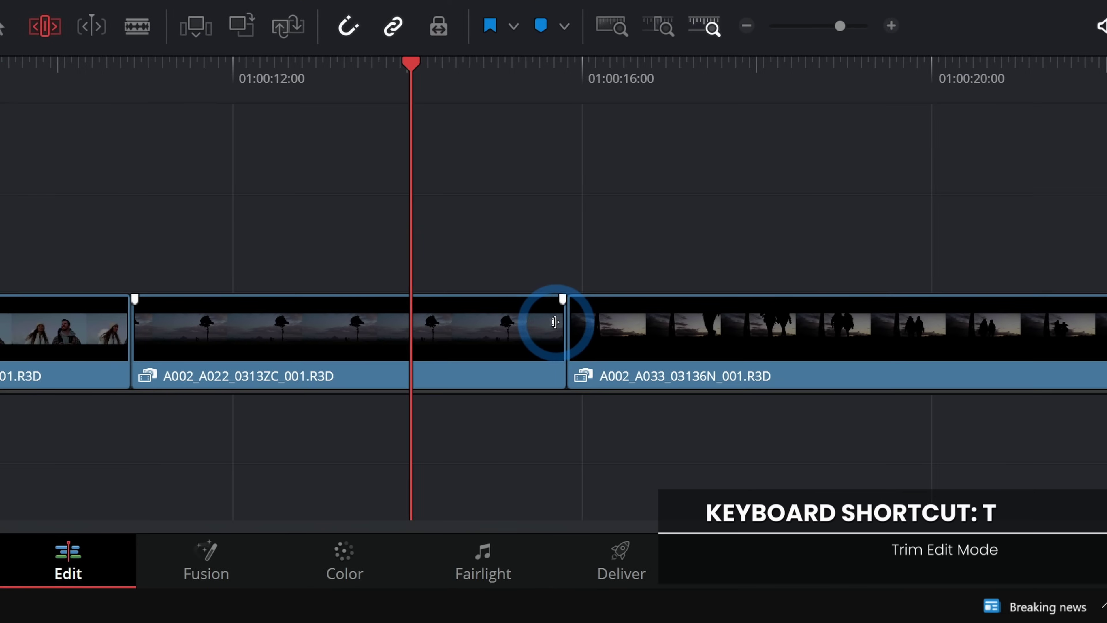
left_click_drag(554, 322, 490, 321)
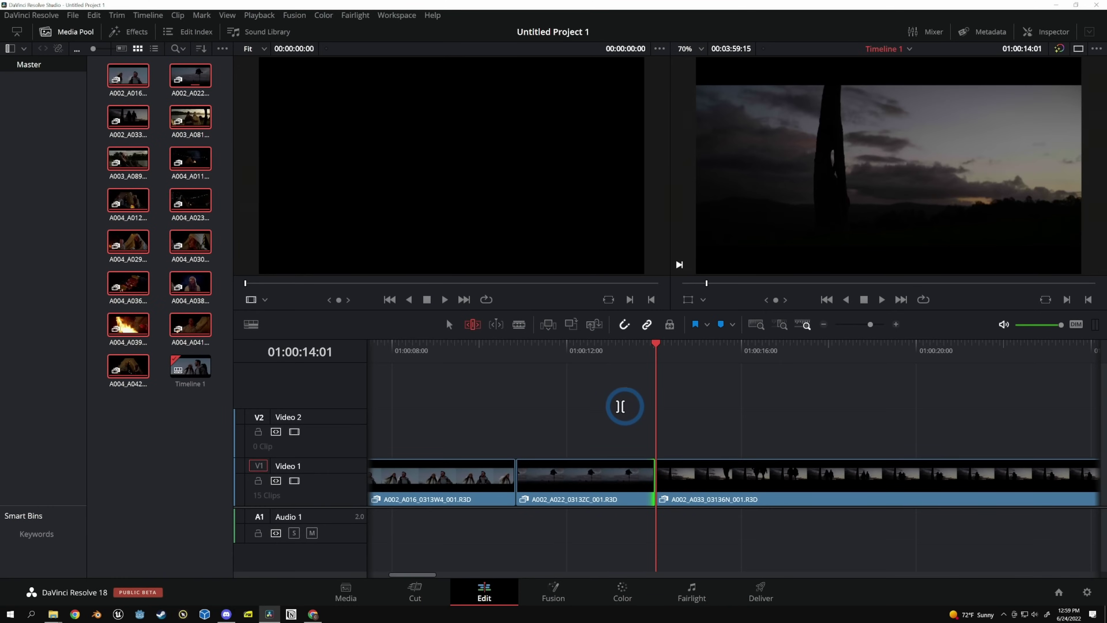
key("a")
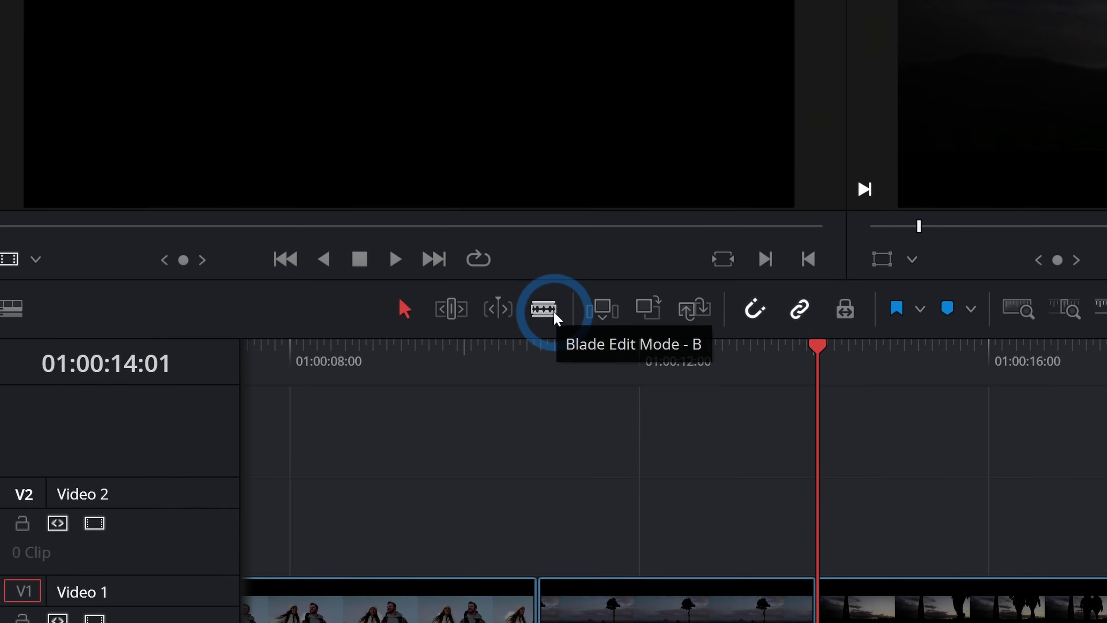
Step: Blade the clip at 01:00:12:08, 01:00:13:02, 01:00:14:19 and 01:00:16:07
left_click(553, 310)
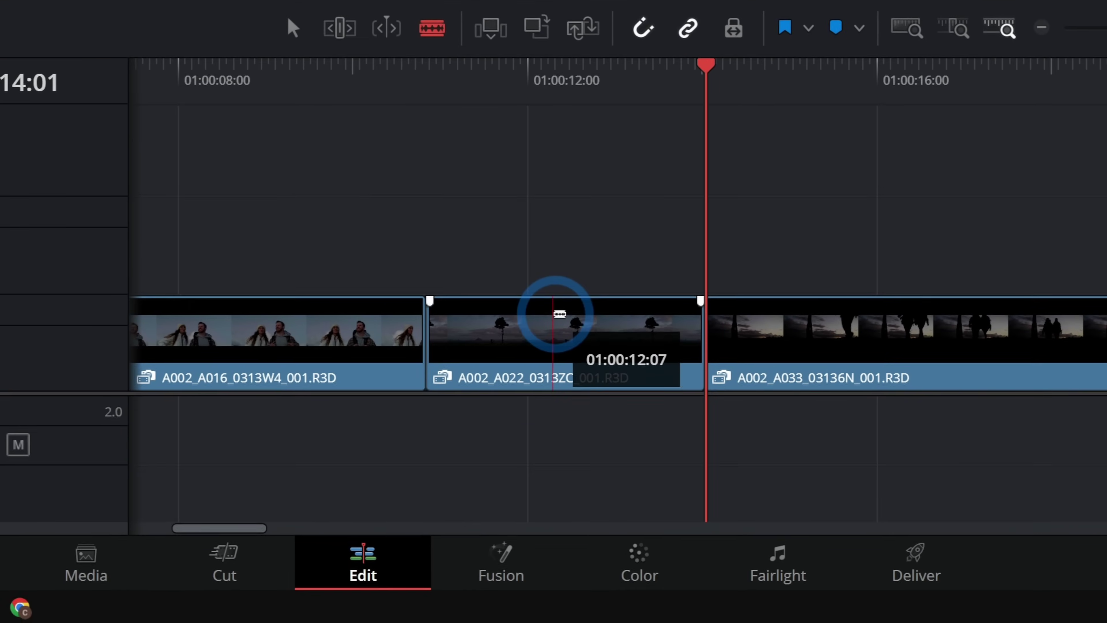
left_click(666, 595)
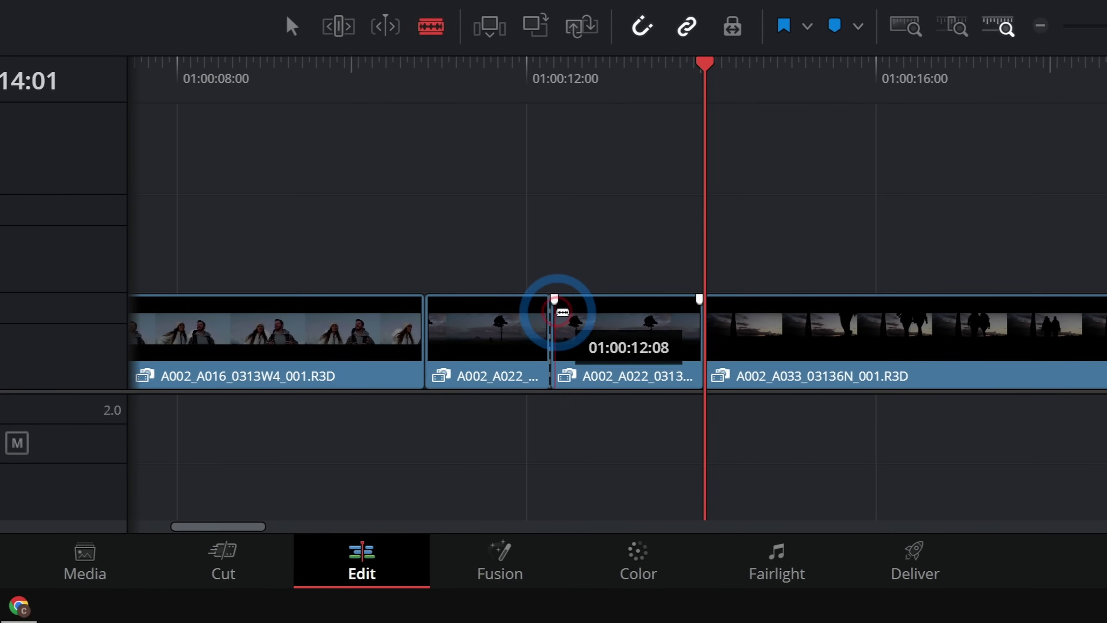
left_click(621, 316)
left_click(765, 322)
left_click(904, 341)
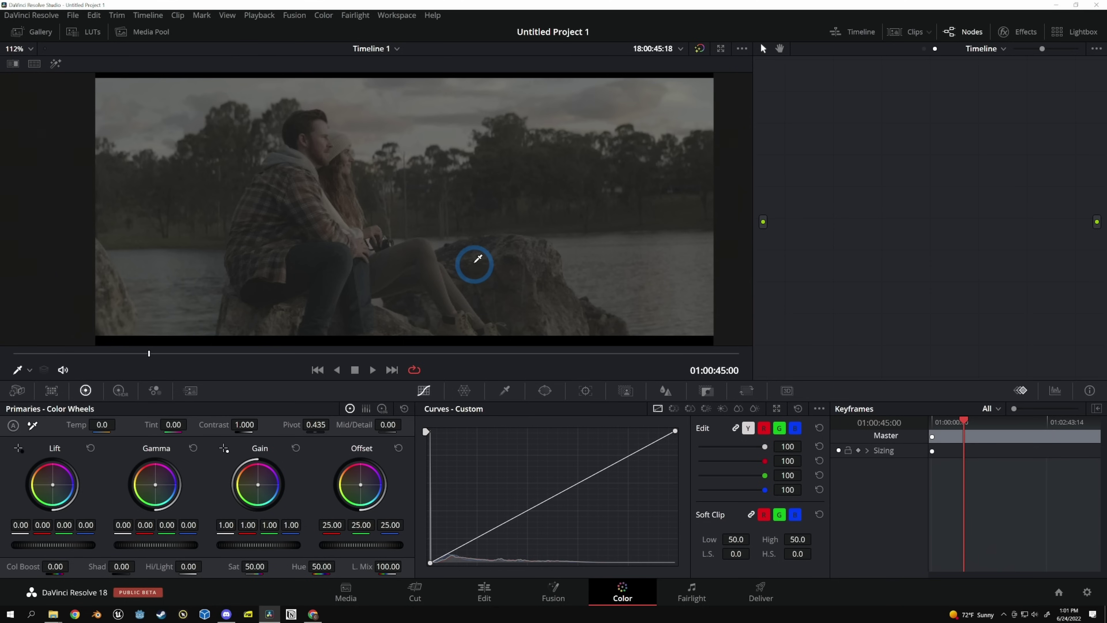
Step: Show Parade scopes and grade the lakeside shot to Gain 1.88, Saturation 100, Lift -0.04
left_click(1055, 391)
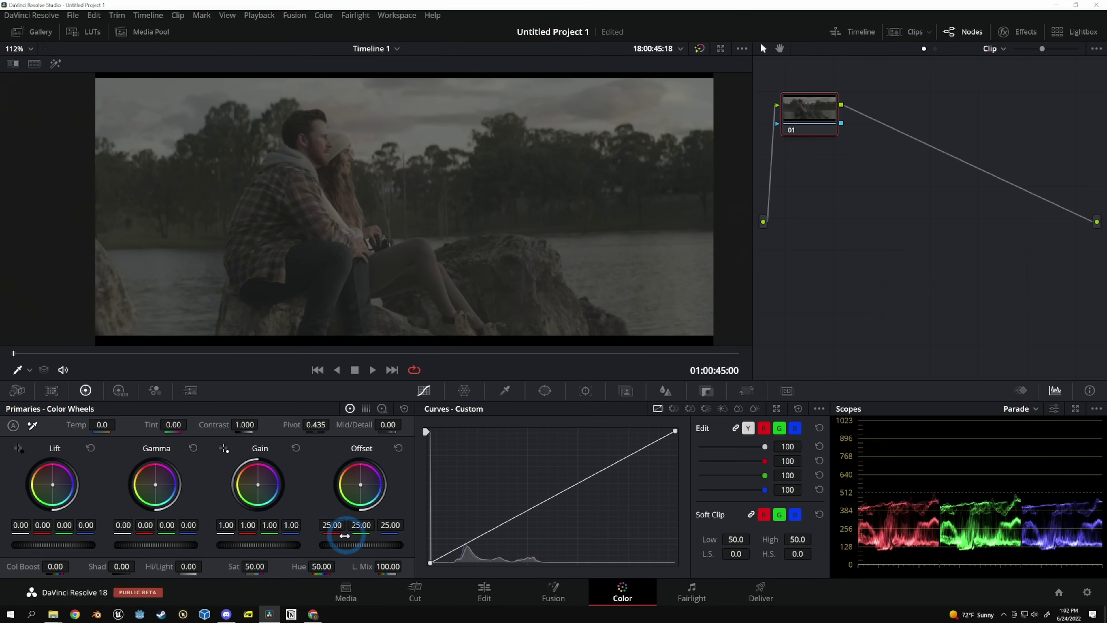
left_click_drag(272, 545, 959, 497)
left_click_drag(255, 566, 283, 566)
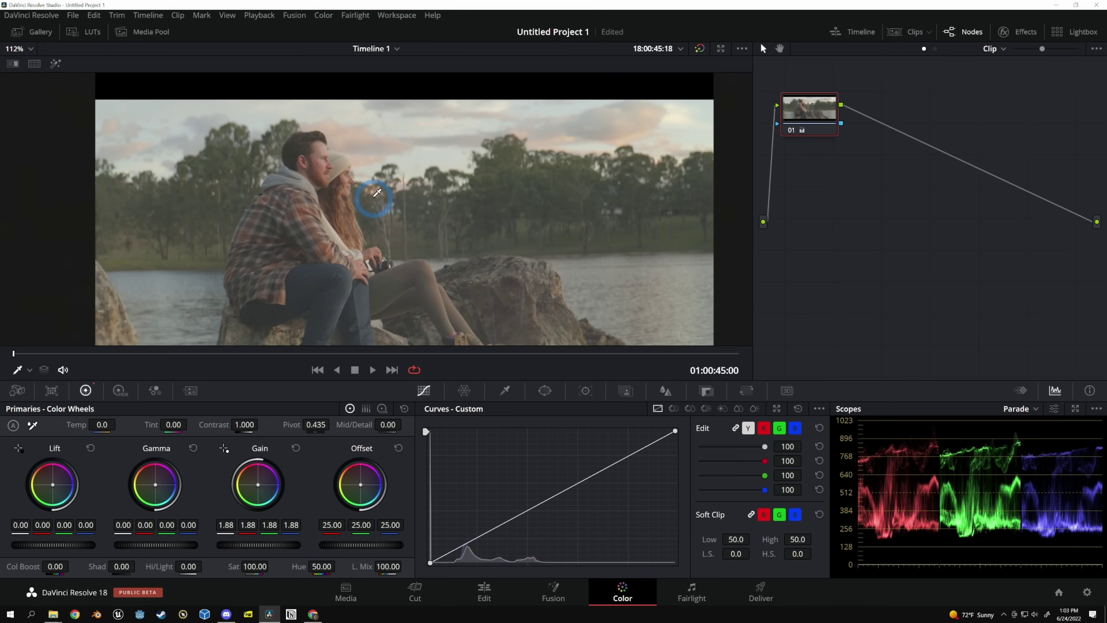
scroll(377, 194, "up", 6)
left_click_drag(61, 545, 51, 545)
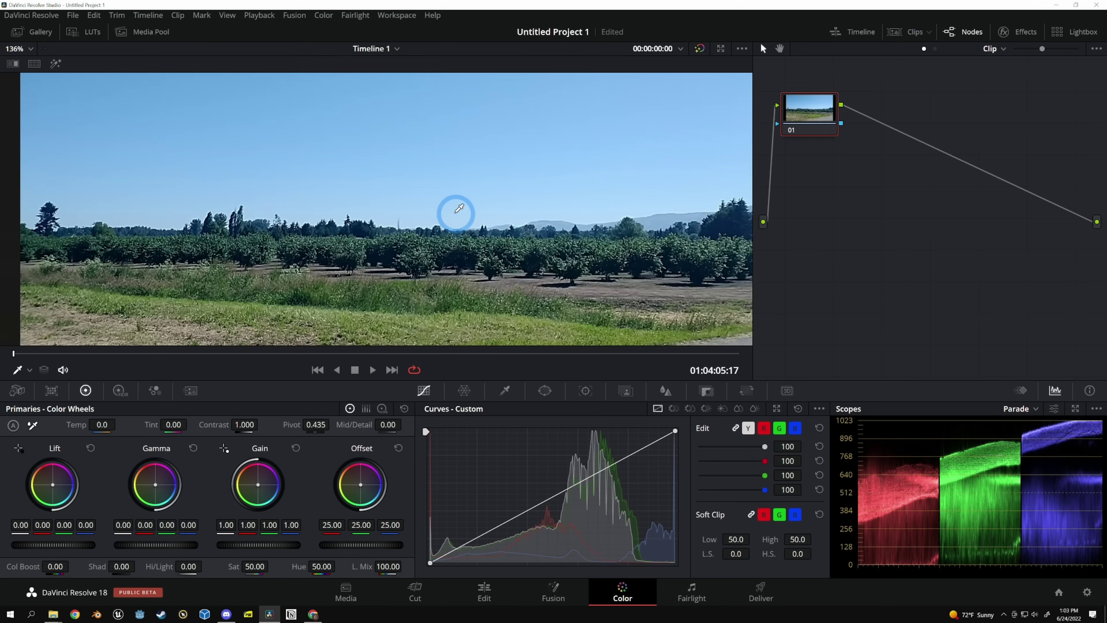
Step: Sample two neutral areas of the orchard image to white-balance and cool it
scroll(453, 209, "up", 3)
left_click_drag(450, 231, 435, 153)
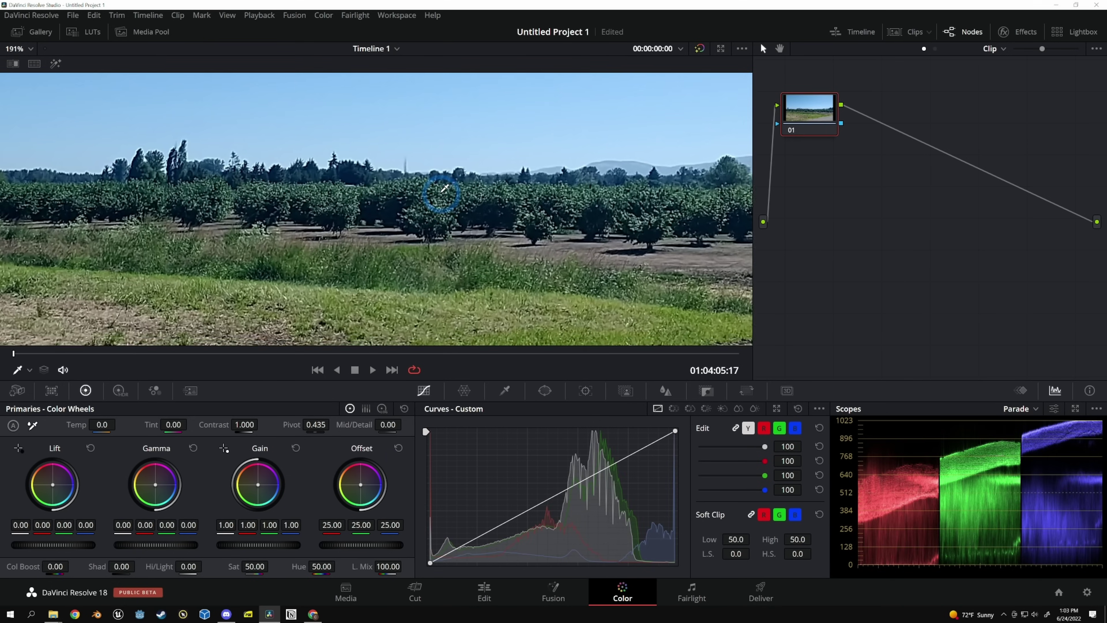
left_click(435, 153)
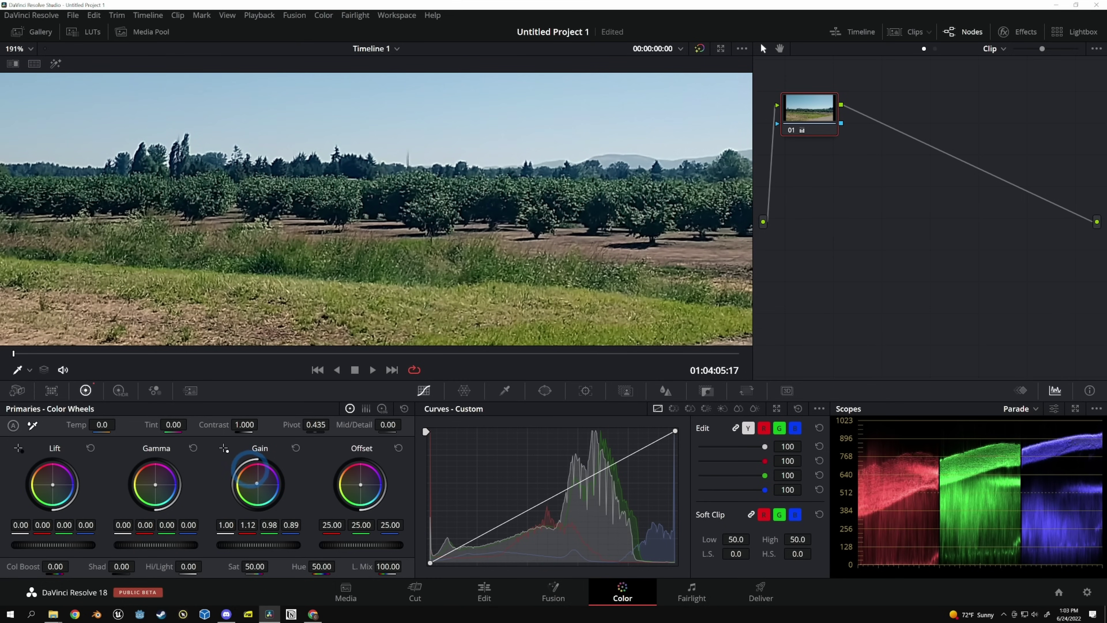
left_click(331, 190)
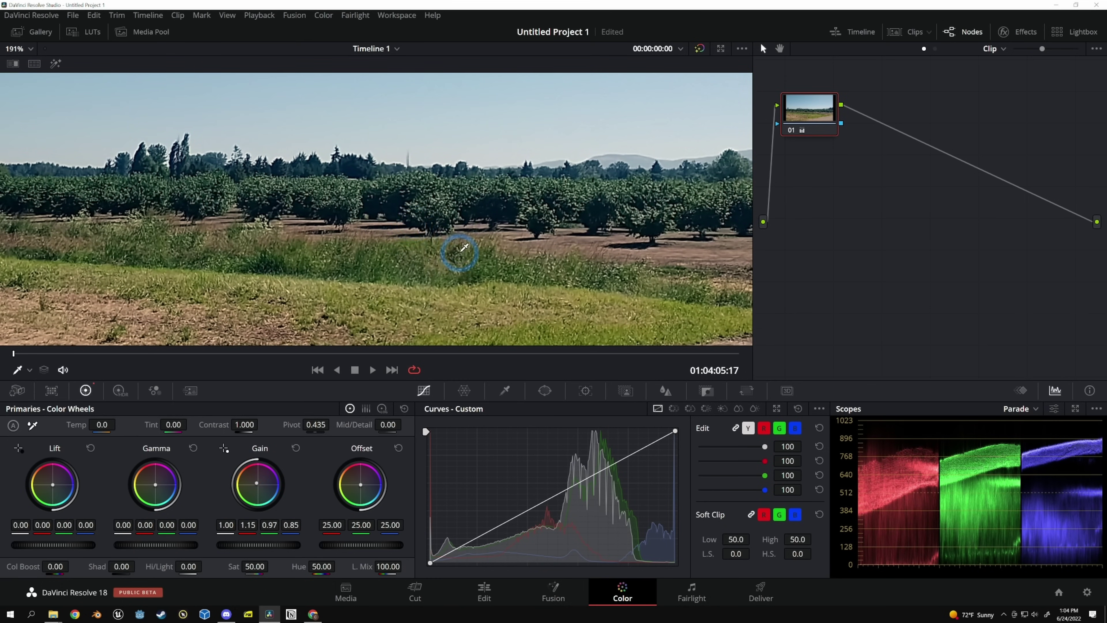
Step: Reset Gain, set Saturation 55, warm the gain slightly, then bypass to compare
left_click(404, 409)
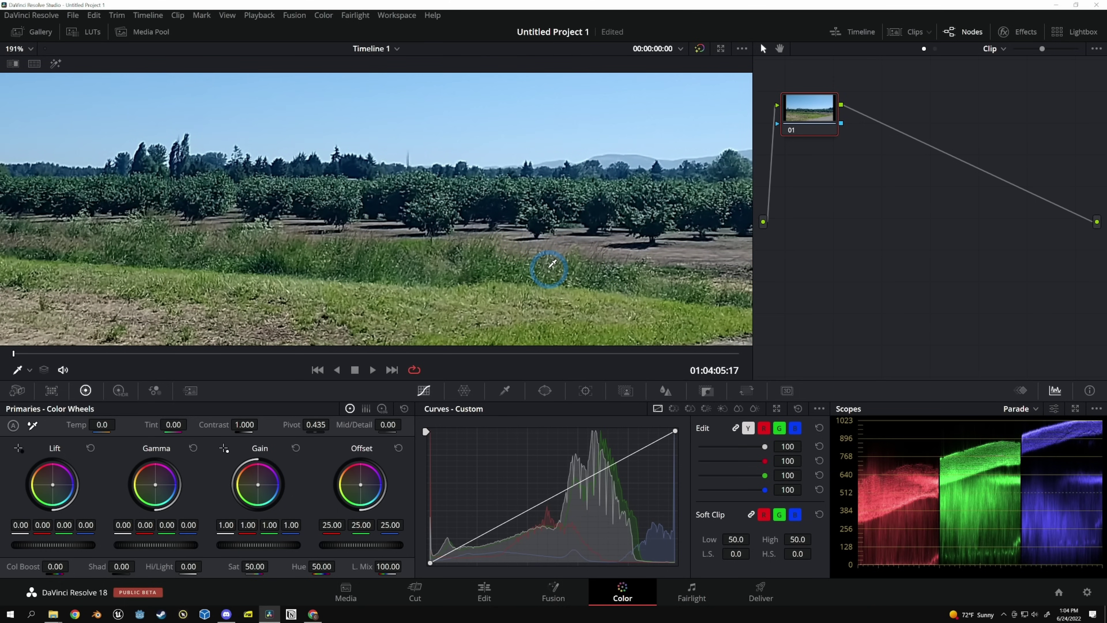
scroll(550, 266, "down", 2)
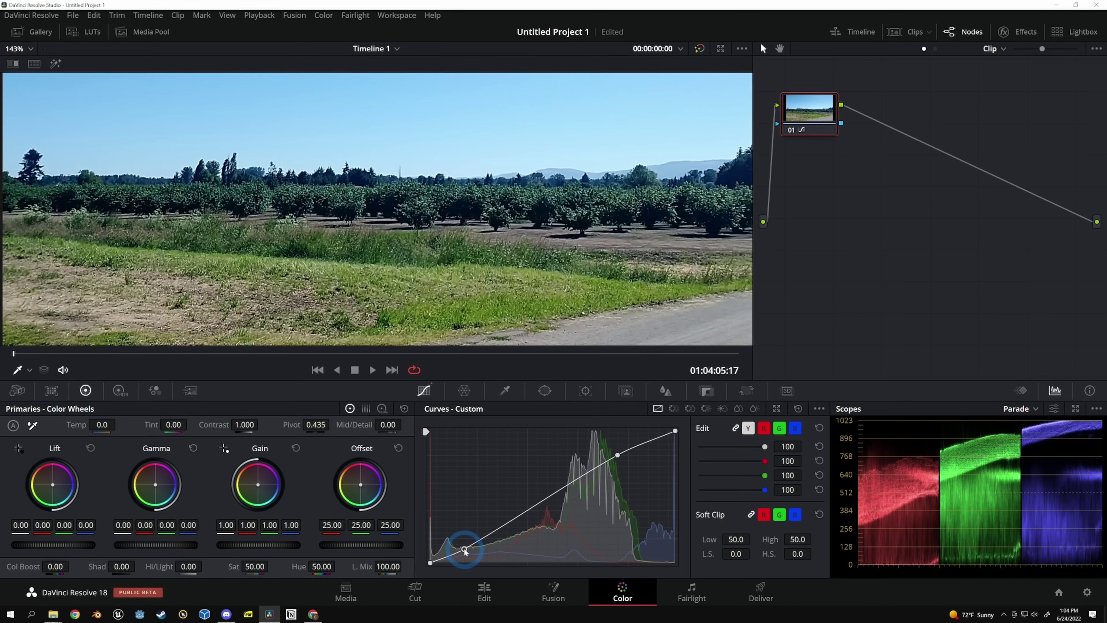
left_click_drag(255, 564, 274, 566)
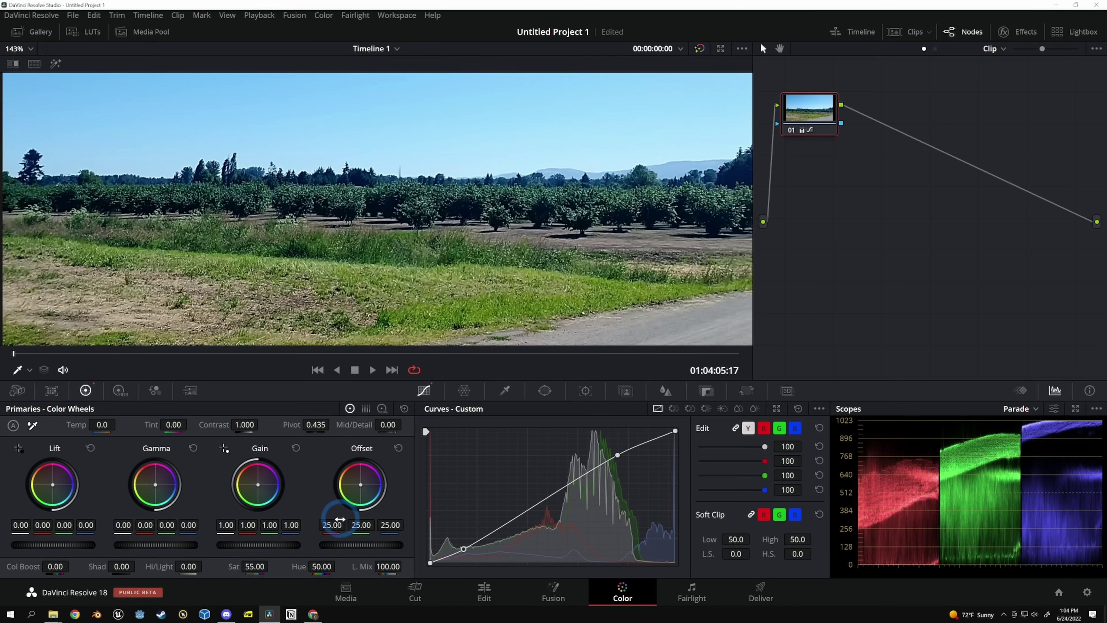
left_click_drag(257, 484, 251, 482)
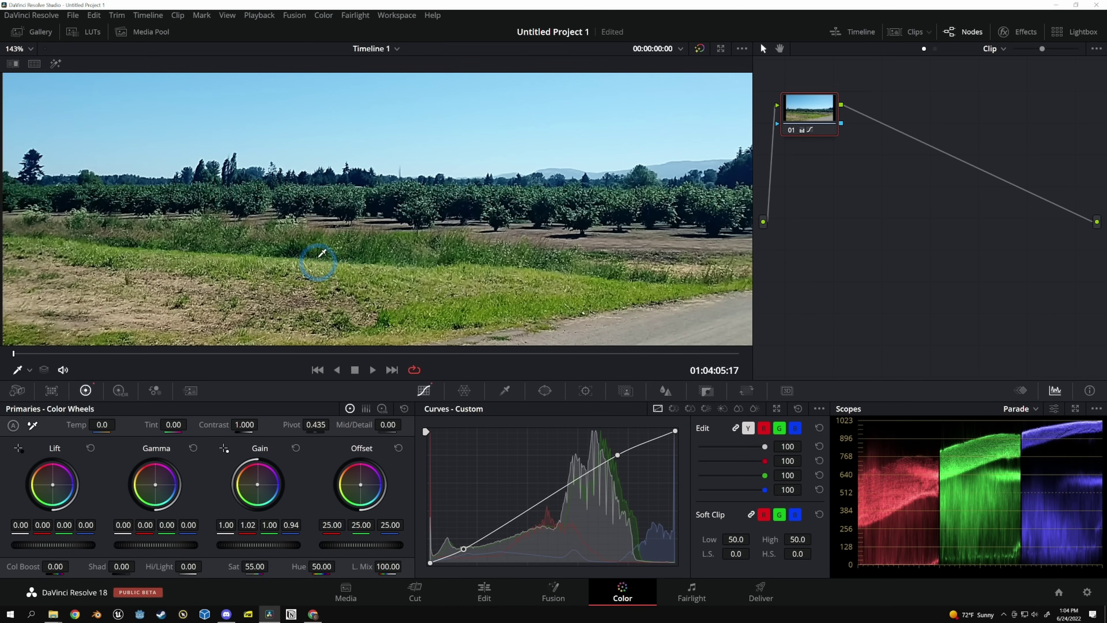
left_click(698, 49)
Step: Add serial node 02 with an S-curve, Saturation 59 and a warm red Gain push
key("alt+s")
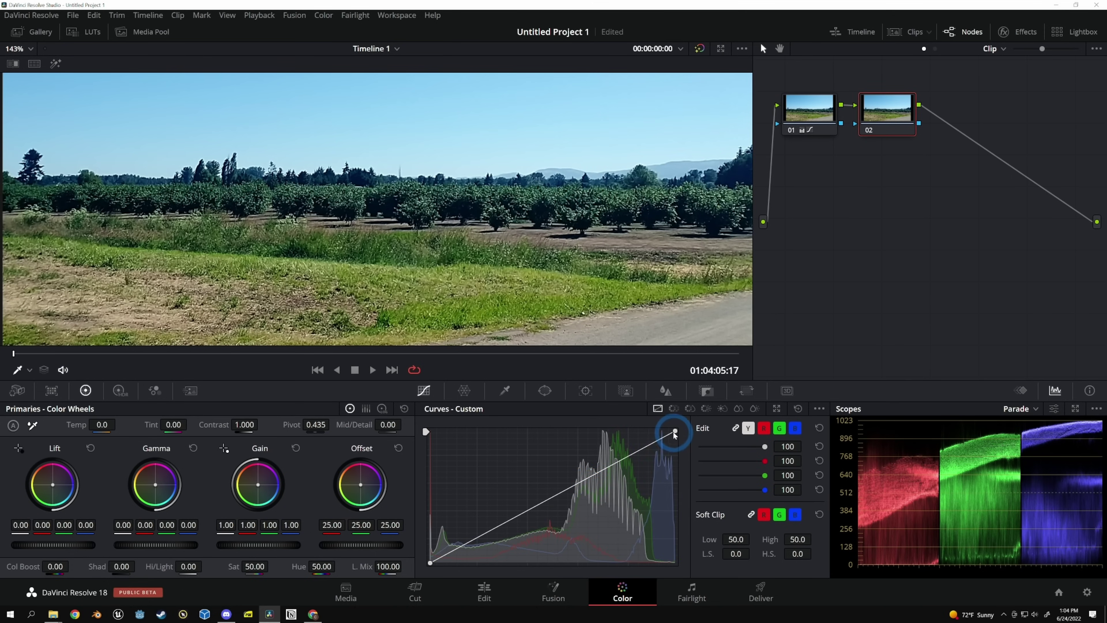
left_click_drag(603, 470, 603, 447)
left_click_drag(492, 517, 480, 548)
left_click_drag(262, 565, 277, 569)
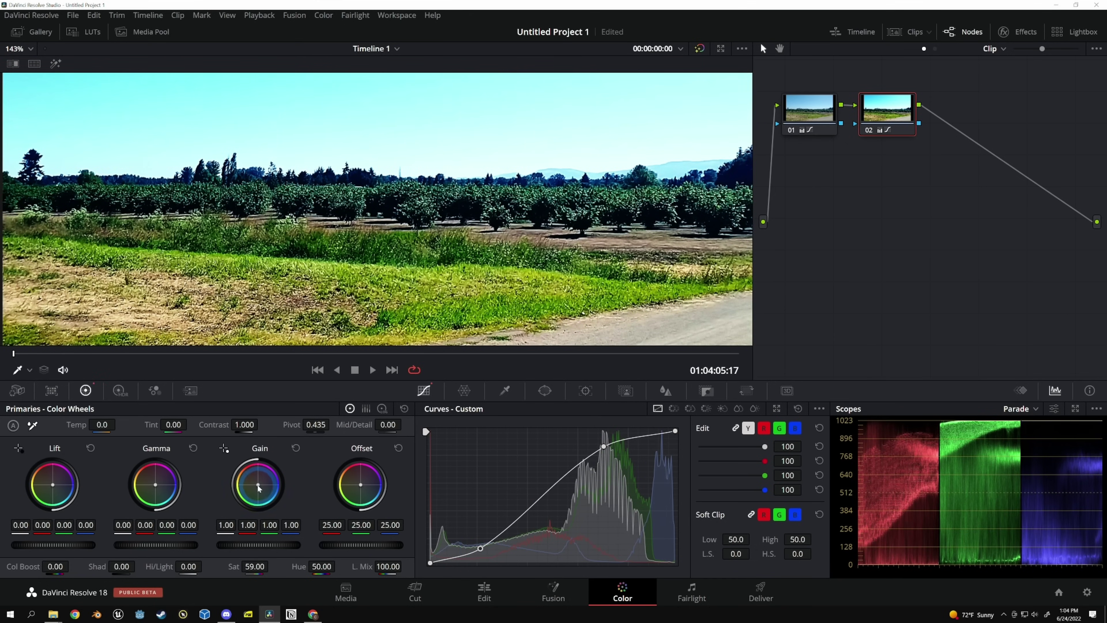
left_click_drag(258, 485, 242, 467)
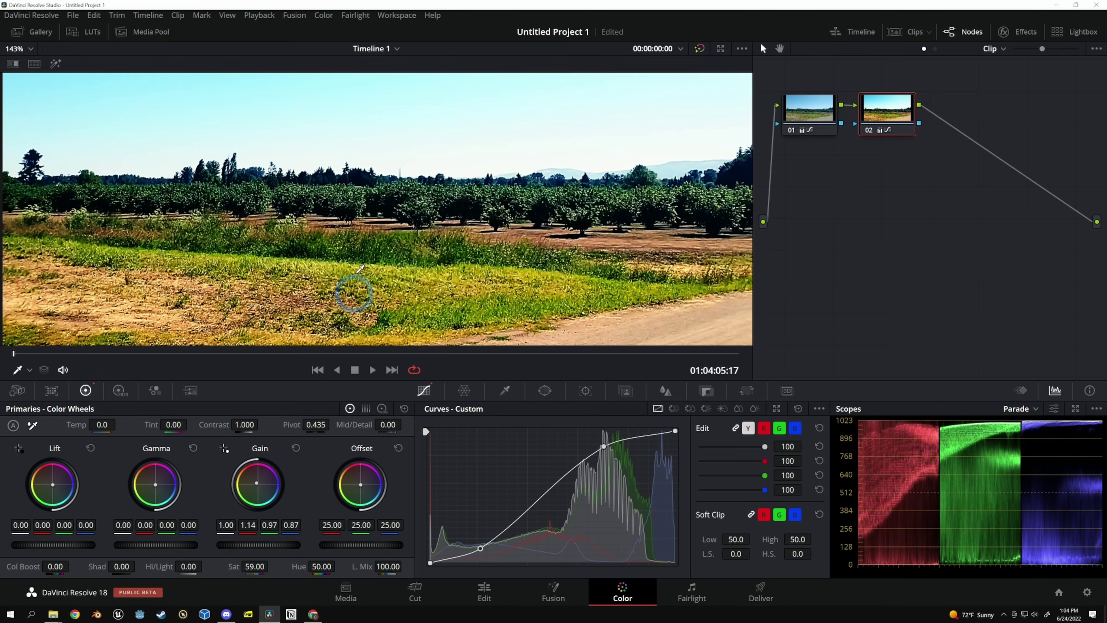
scroll(273, 209, "down", 2)
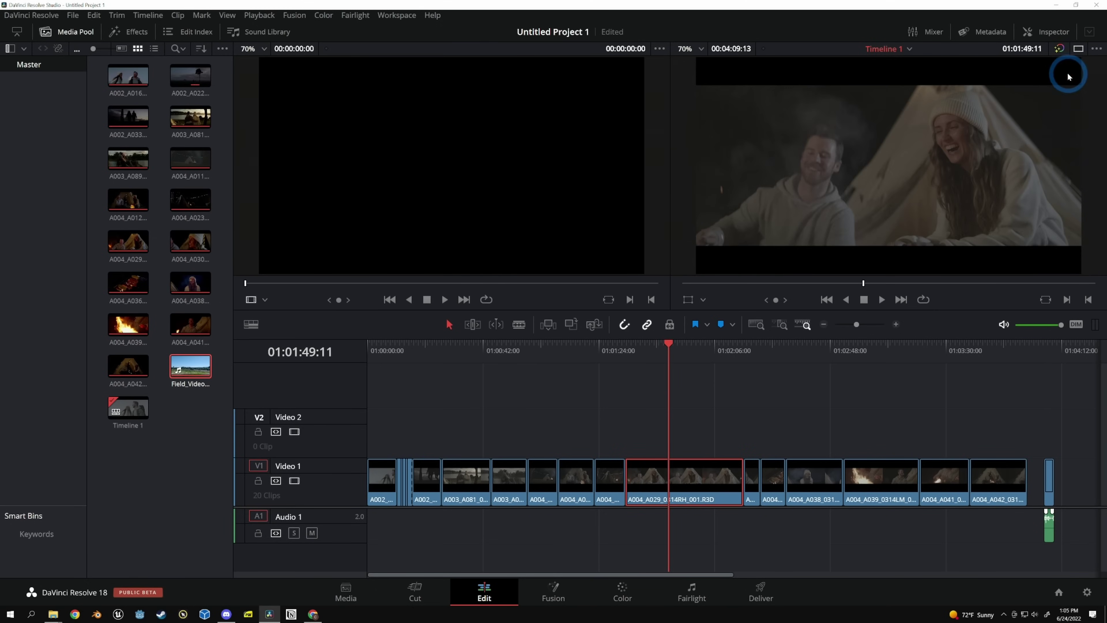
Step: Check A004_A029's 4536 x 3780 source resolution in the Inspector's File tab
left_click(1048, 32)
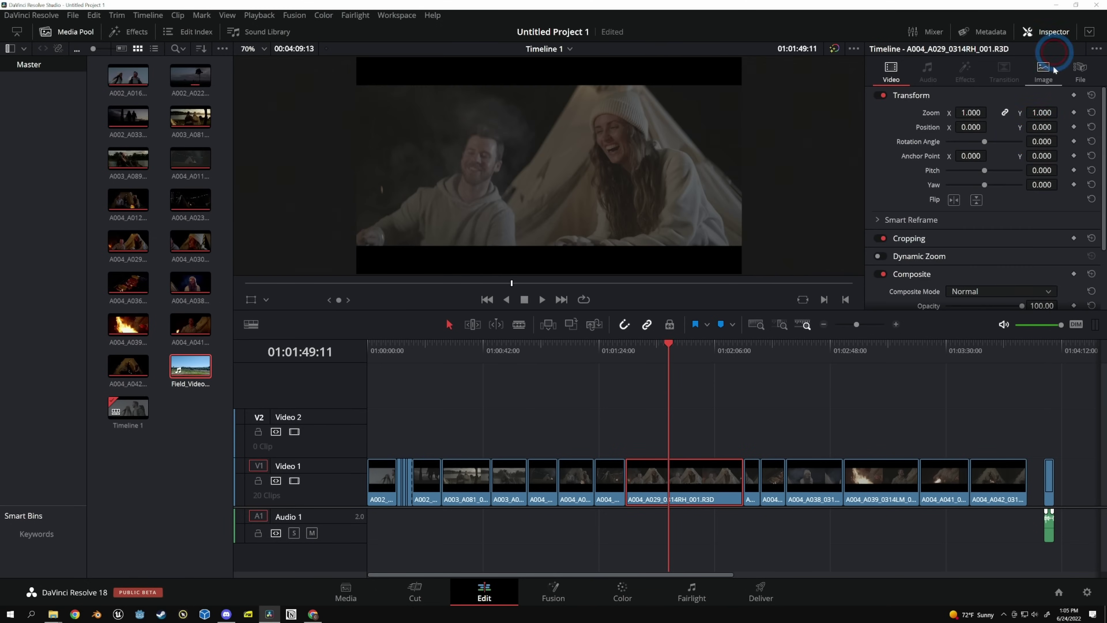
left_click(1074, 70)
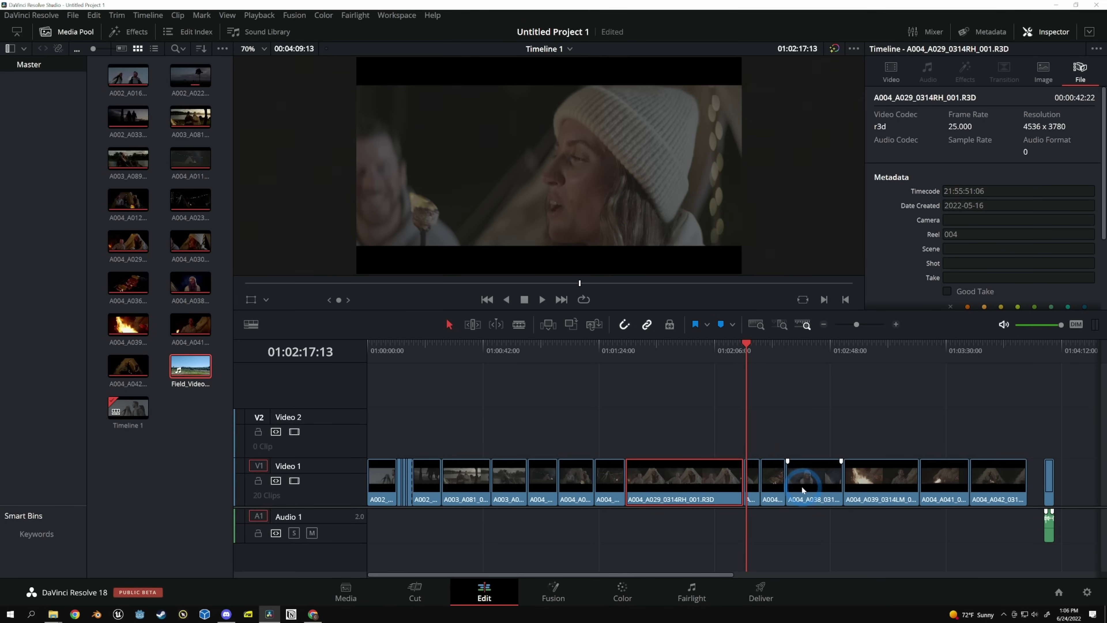
left_click(762, 591)
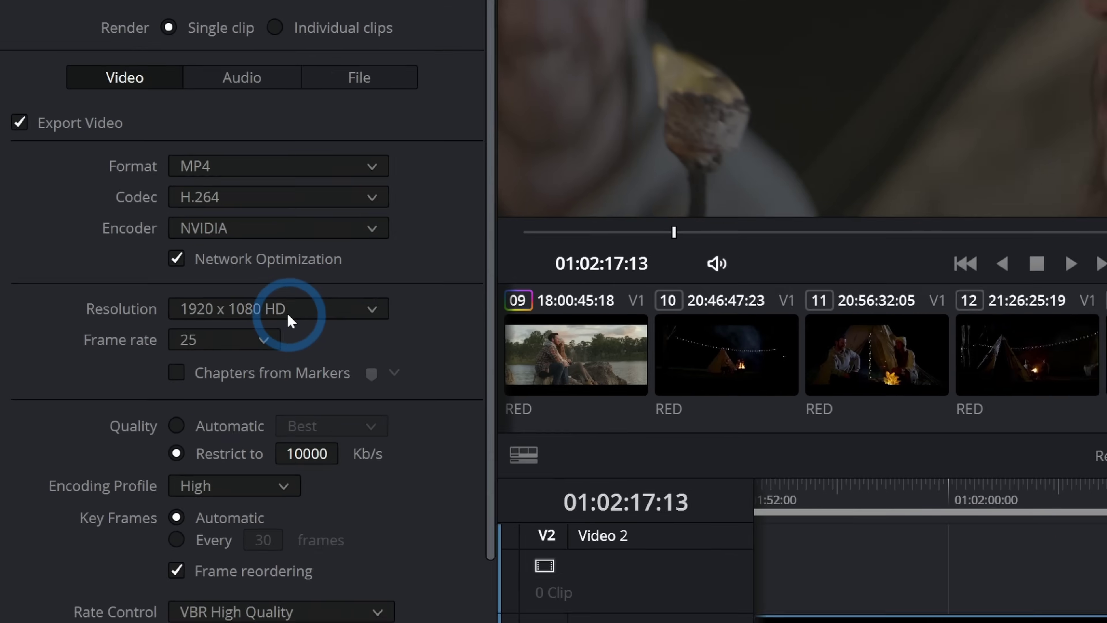
Step: Choose 3840 x 2160 Ultra HD export resolution, then cancel the upscaling warning
left_click(142, 325)
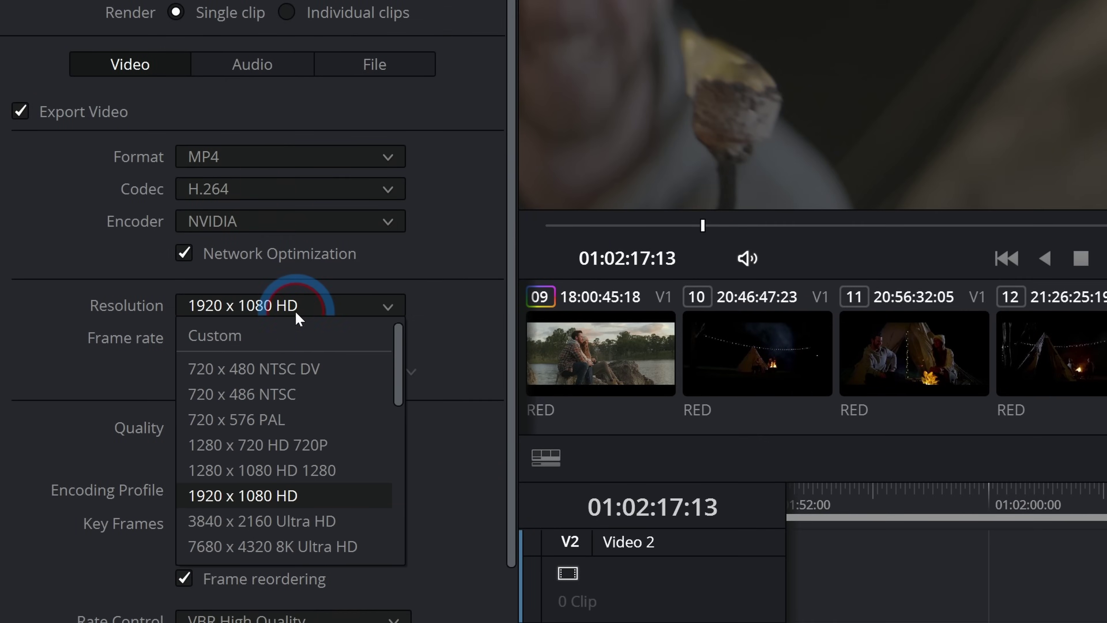
scroll(290, 415, "down", 2)
left_click(322, 465)
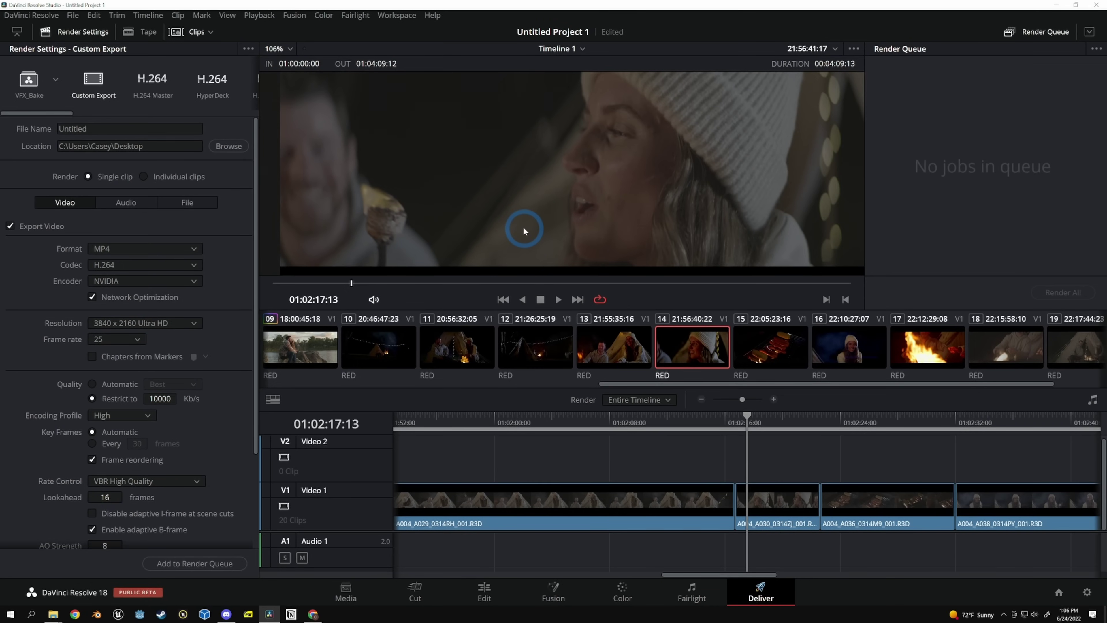
left_click(214, 563)
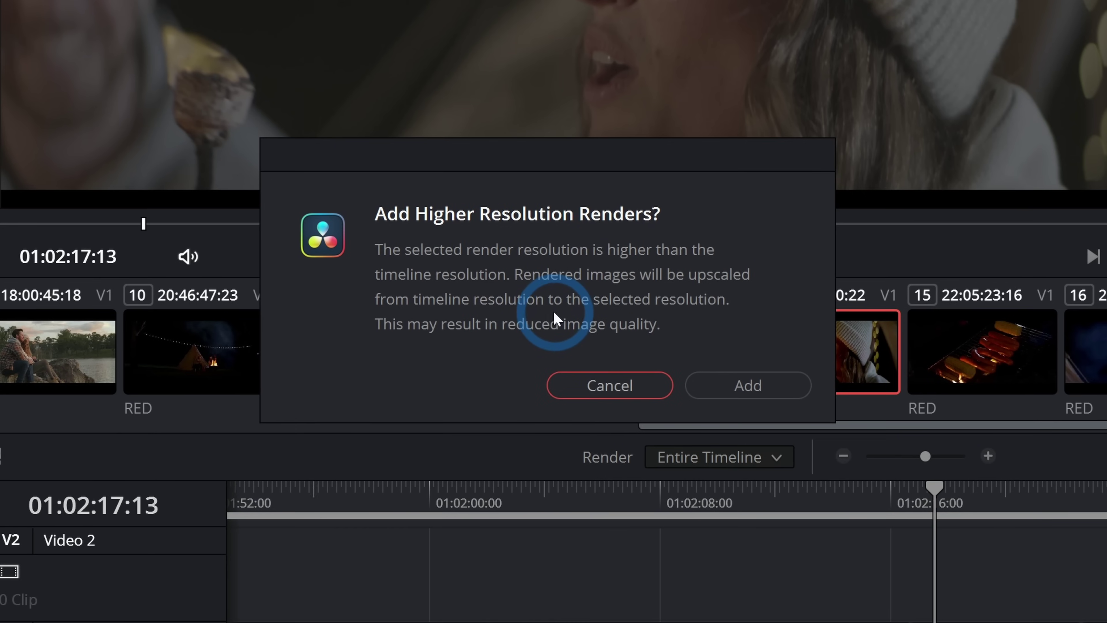
key("Escape")
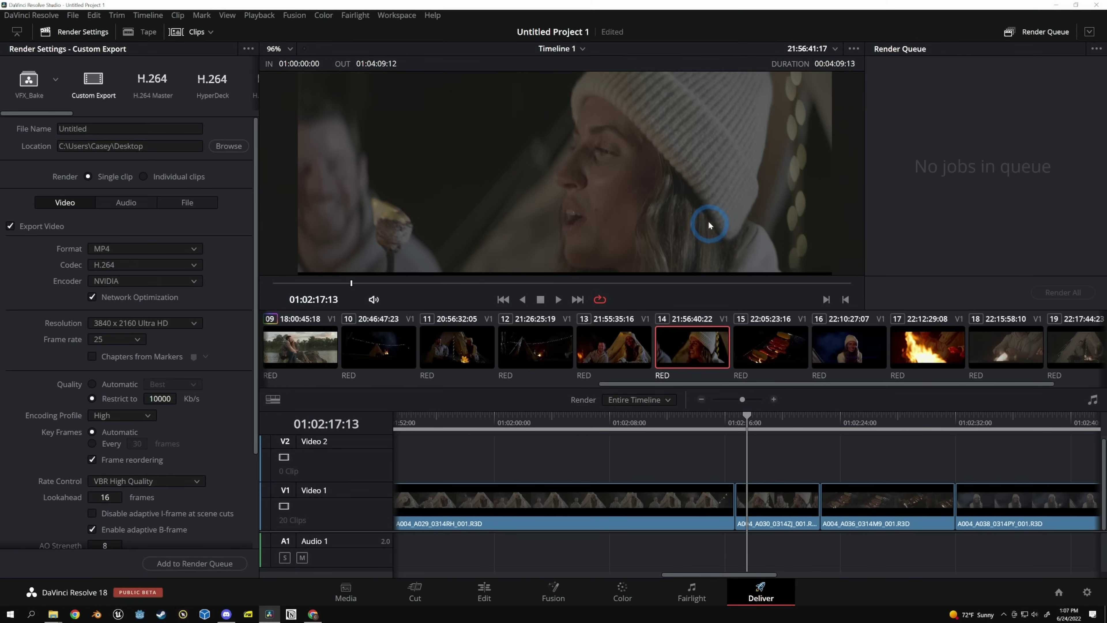
Step: Set Timeline 1's own resolution to 3840 x 2160 Ultra HD, overriding project settings
left_click(483, 592)
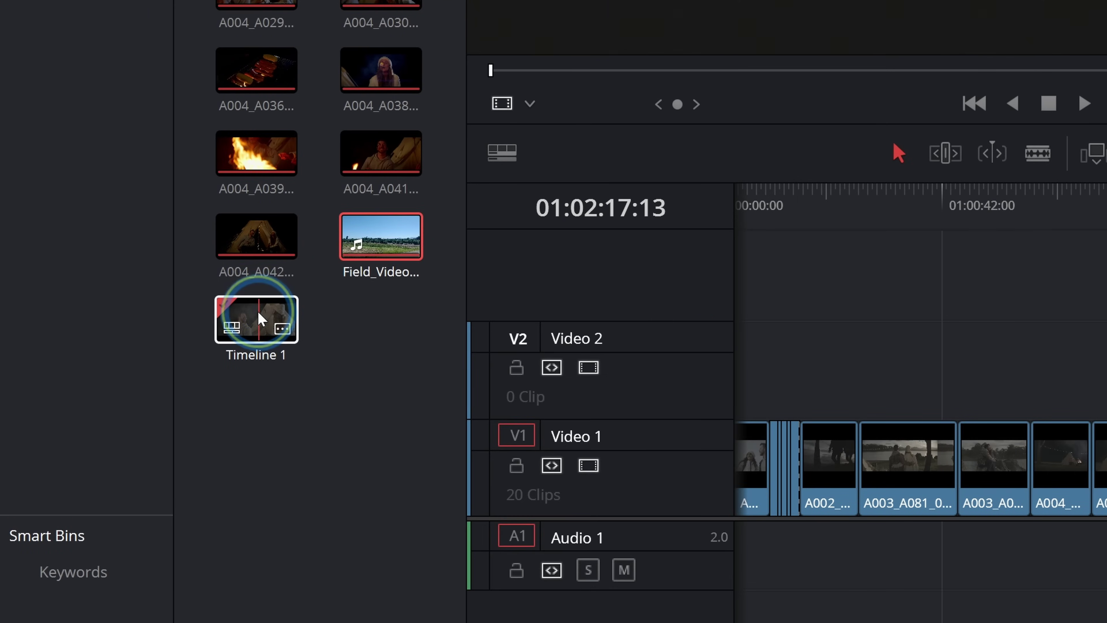
right_click(128, 403)
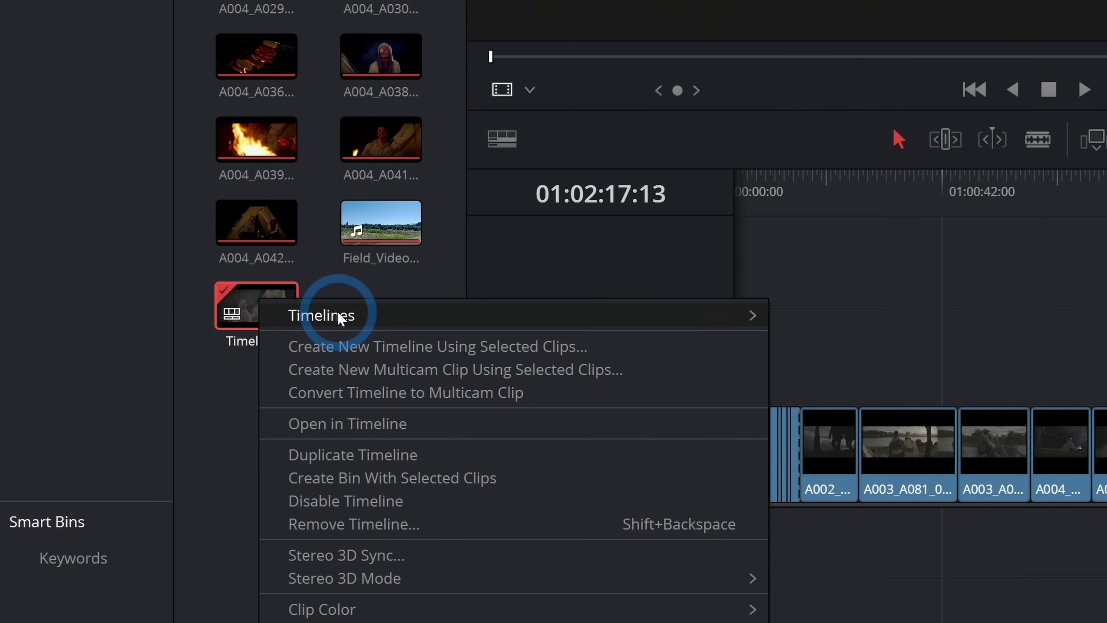
mouse_move(650, 328)
left_click(540, 317)
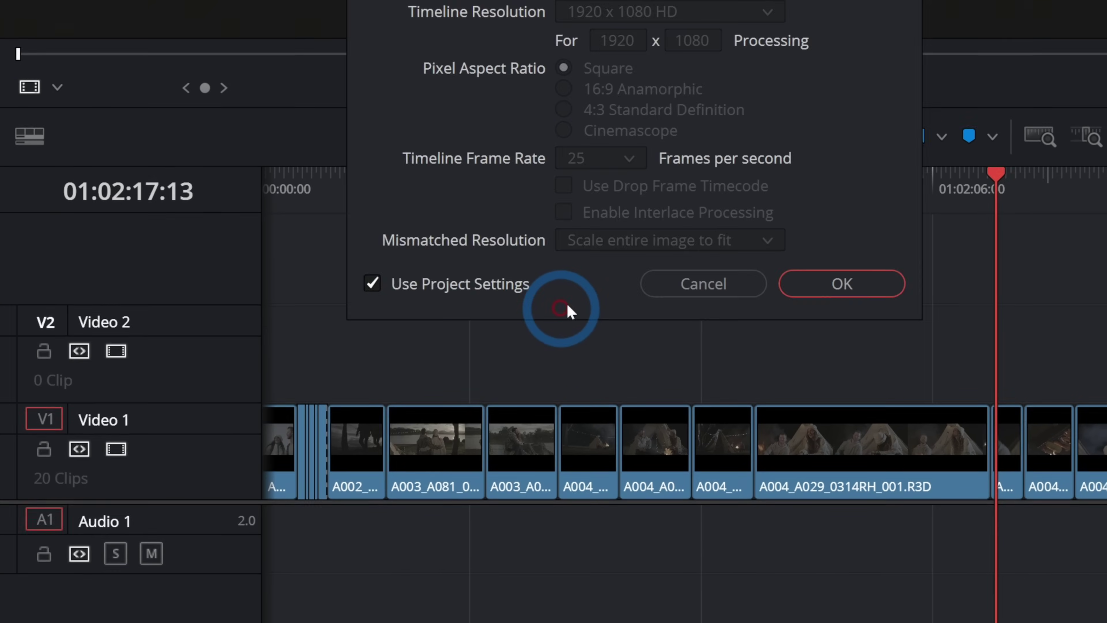
left_click(494, 311)
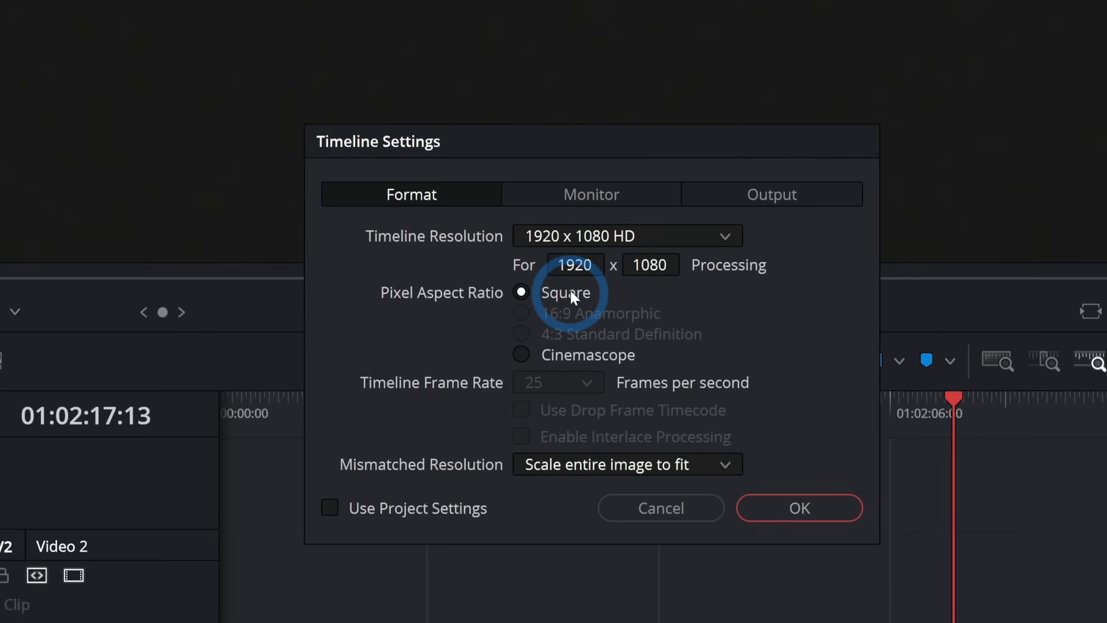
left_click(602, 239)
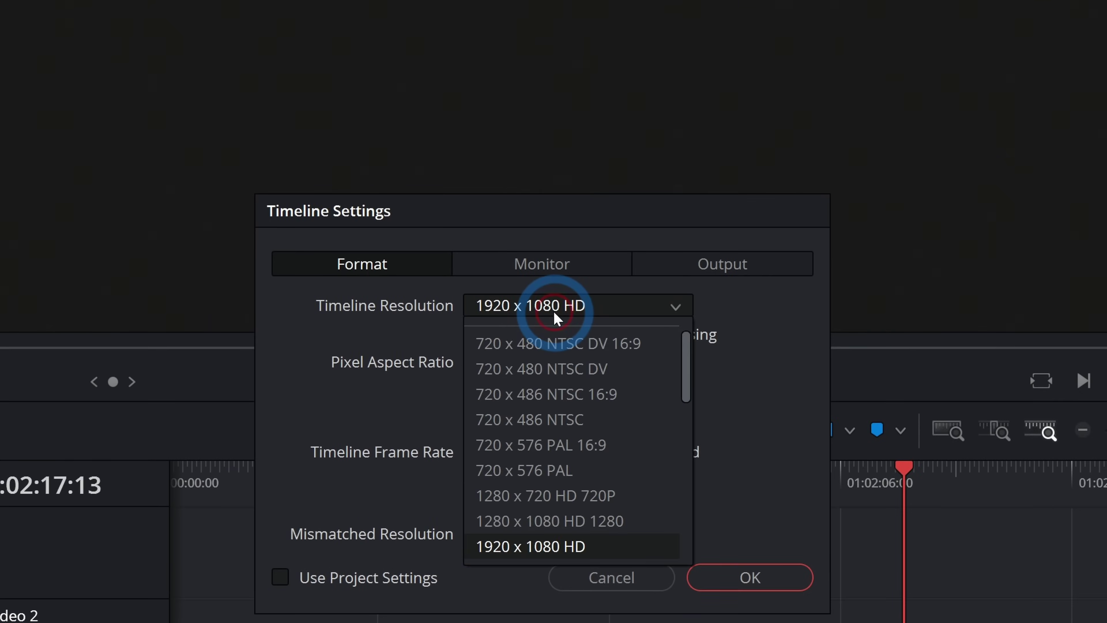
scroll(605, 310, "down", 2)
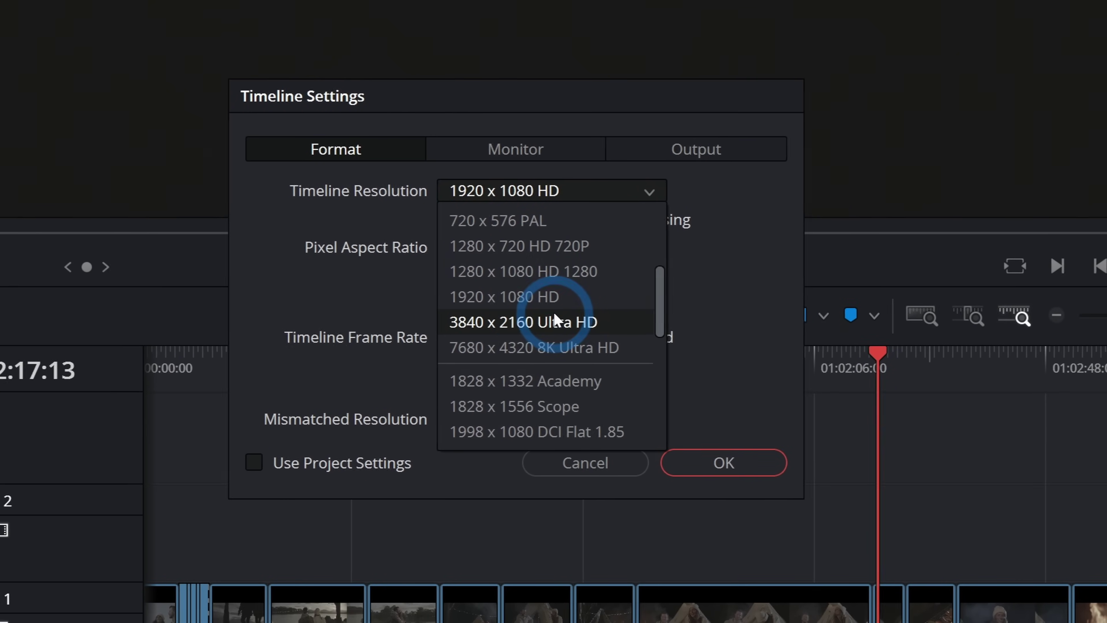
left_click(579, 371)
left_click(706, 461)
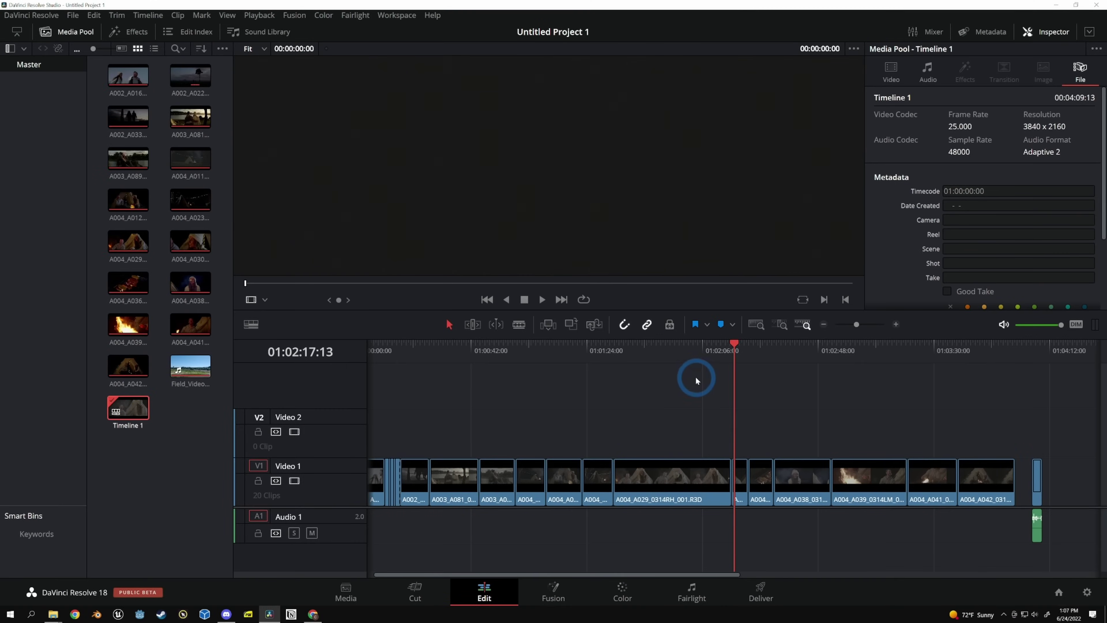
Step: Inspect the woman's face at 01:02:01:14 with the viewer zoomed to 200%
left_click(674, 347)
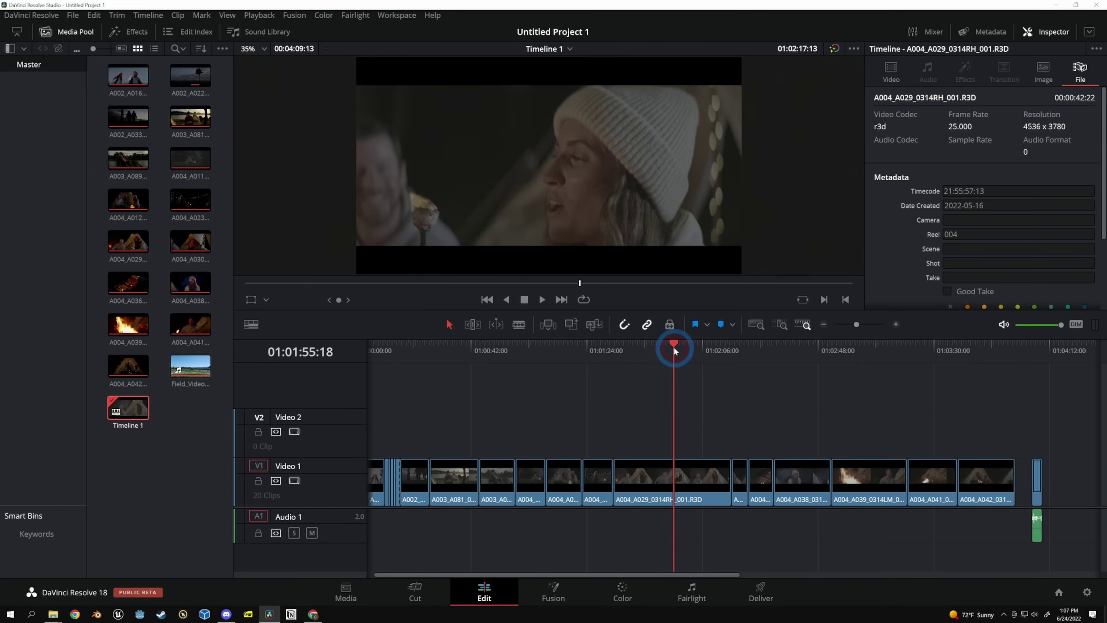
left_click(690, 347)
left_click(558, 199)
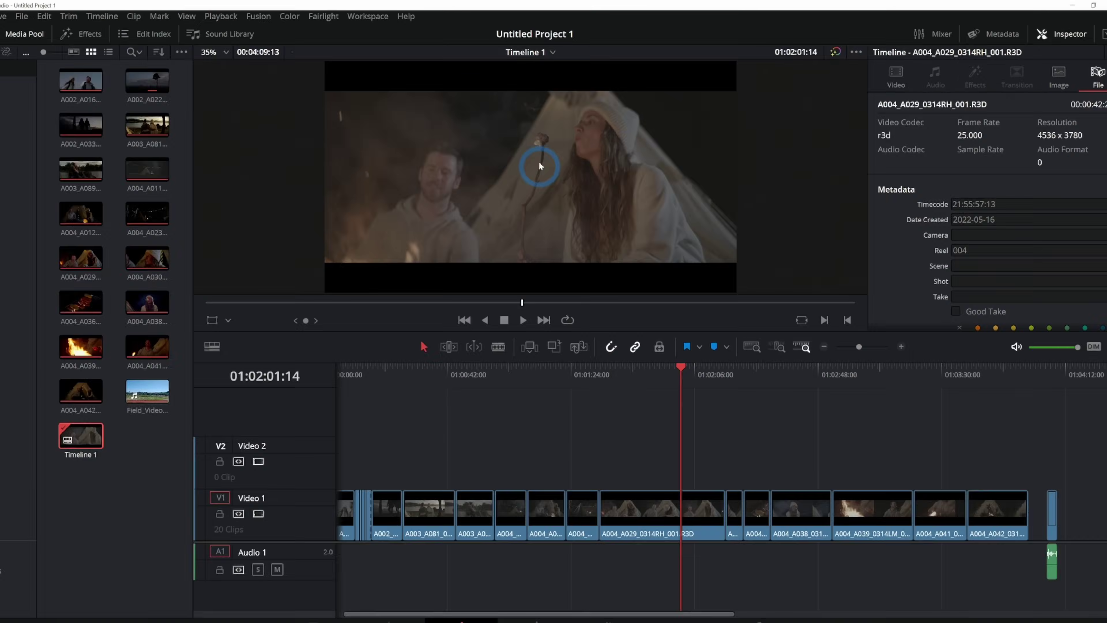
scroll(538, 163, "up", 2)
scroll(572, 197, "up", 1)
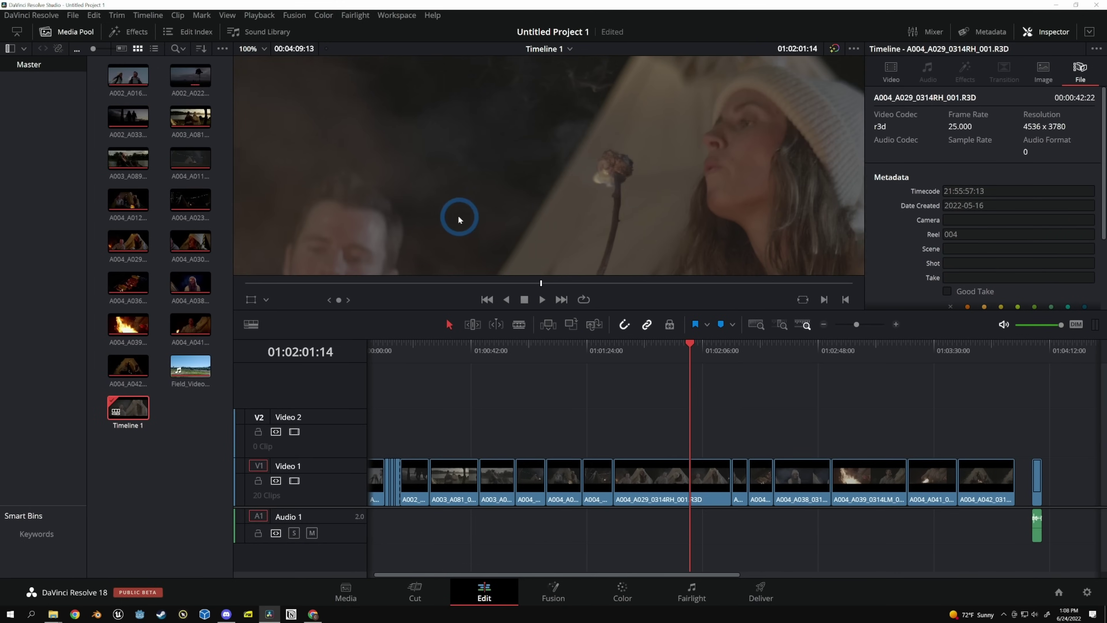
left_click(248, 48)
left_click(259, 144)
left_click_drag(581, 138, 557, 260)
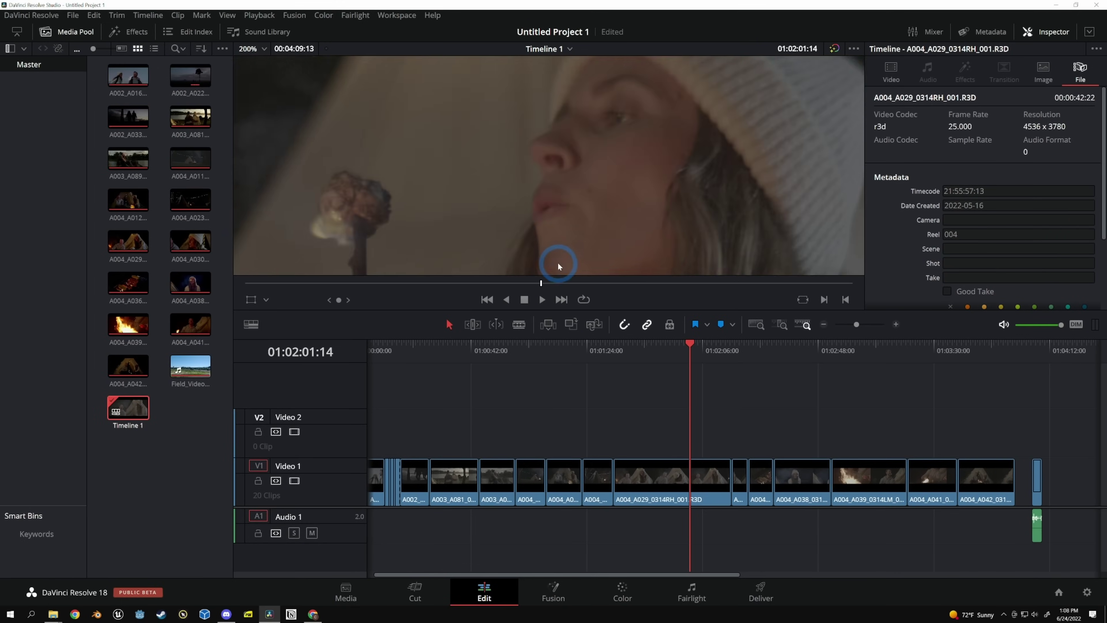
scroll(553, 312, "down", 1)
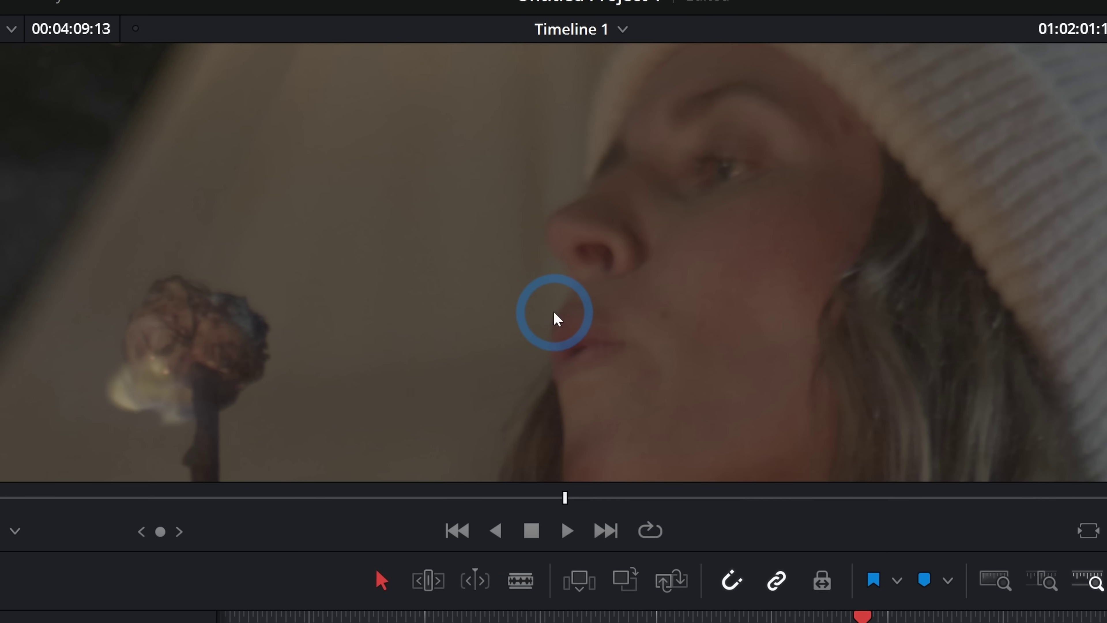
left_click(128, 407)
right_click(130, 407)
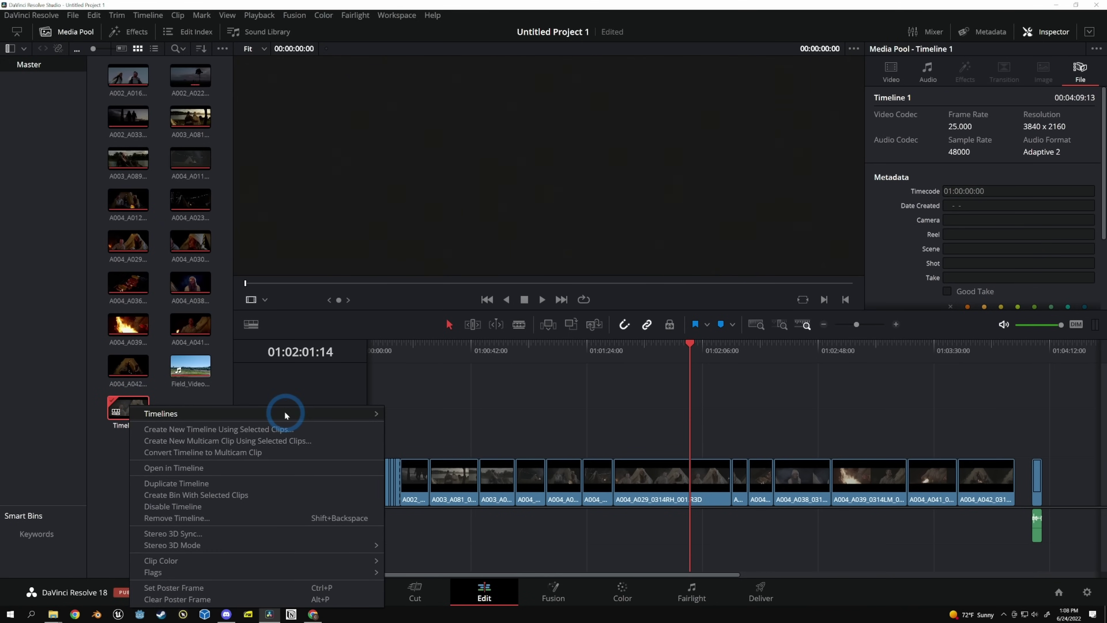
Step: Set Timeline 1's resolution to 1920 x 1080 HD in Timeline Settings
mouse_move(284, 413)
left_click(428, 416)
left_click(568, 263)
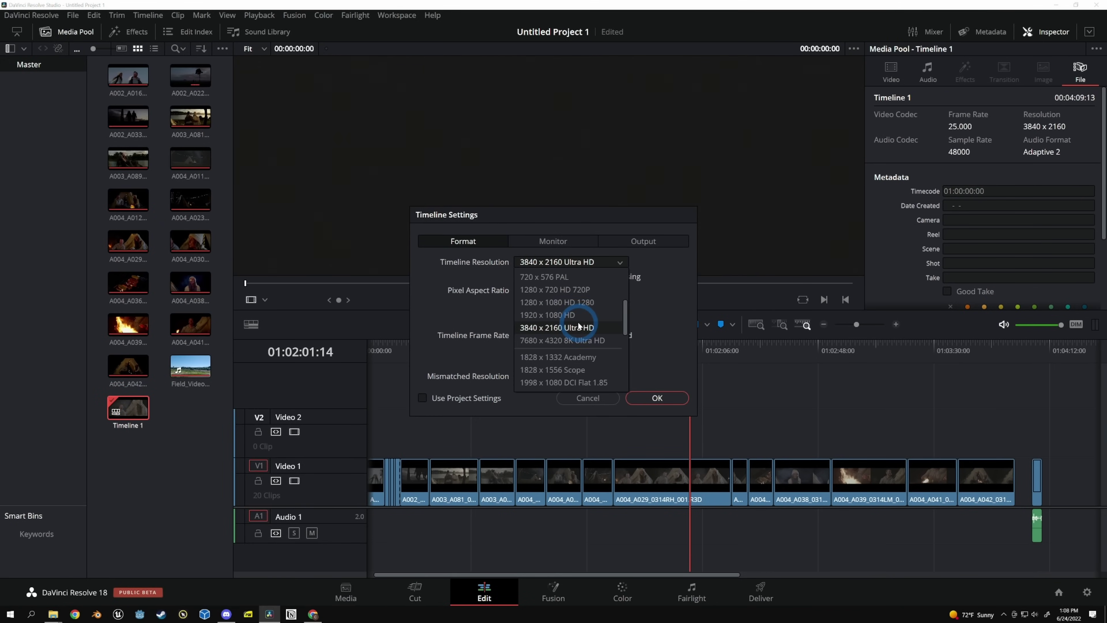
left_click(562, 315)
left_click(657, 398)
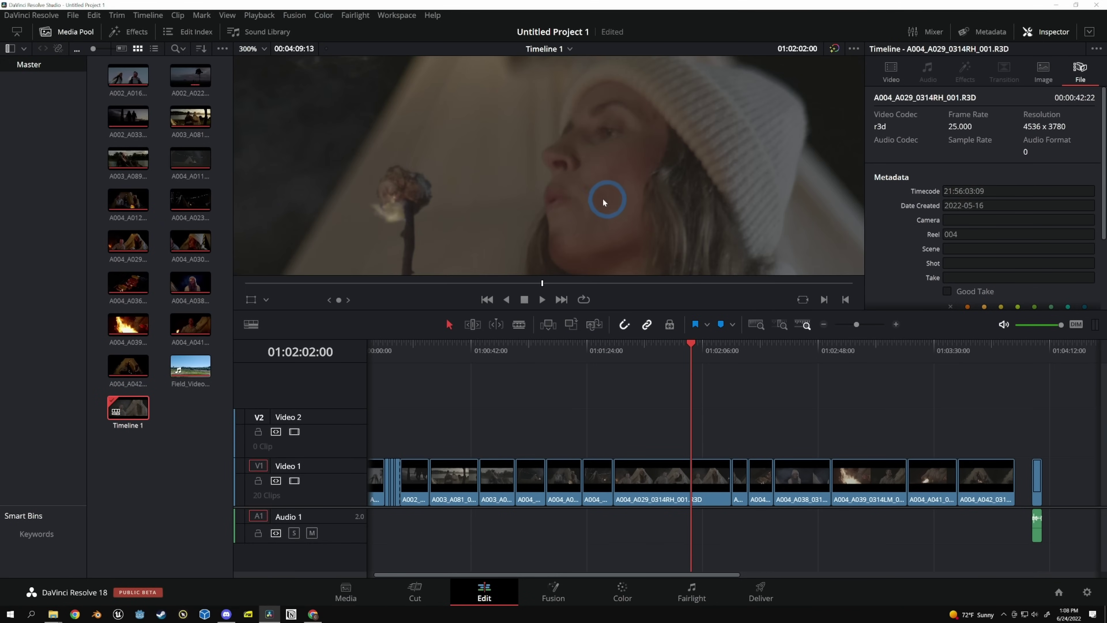
Step: Fit the frame back in the viewer and step the playhead to 01:02:02:10
scroll(505, 245, "up", 3)
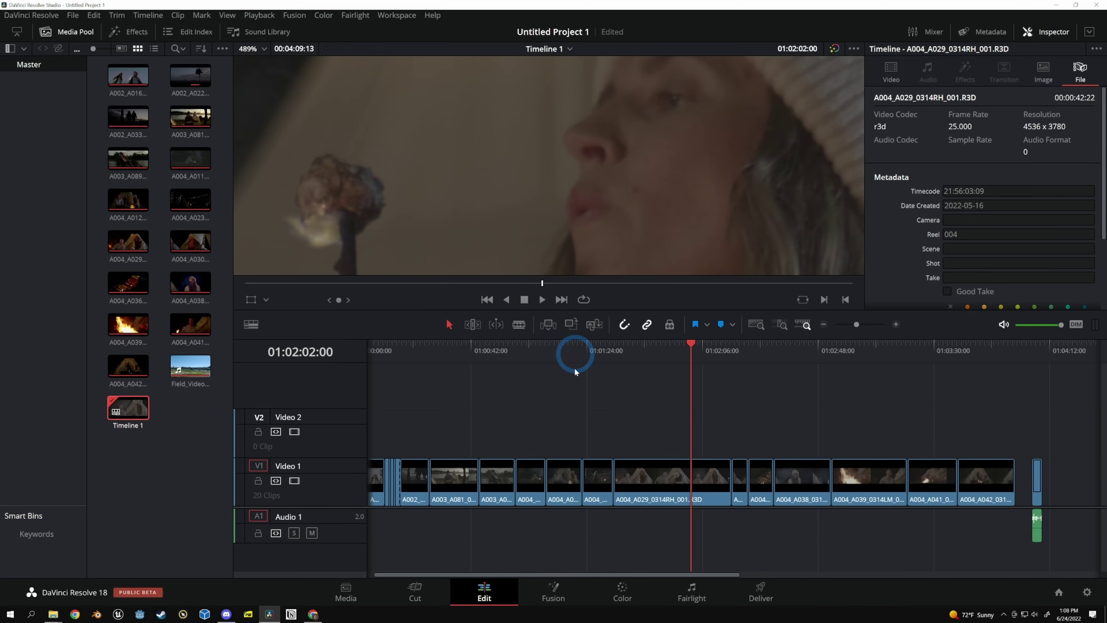
left_click(662, 346)
key("shift+z")
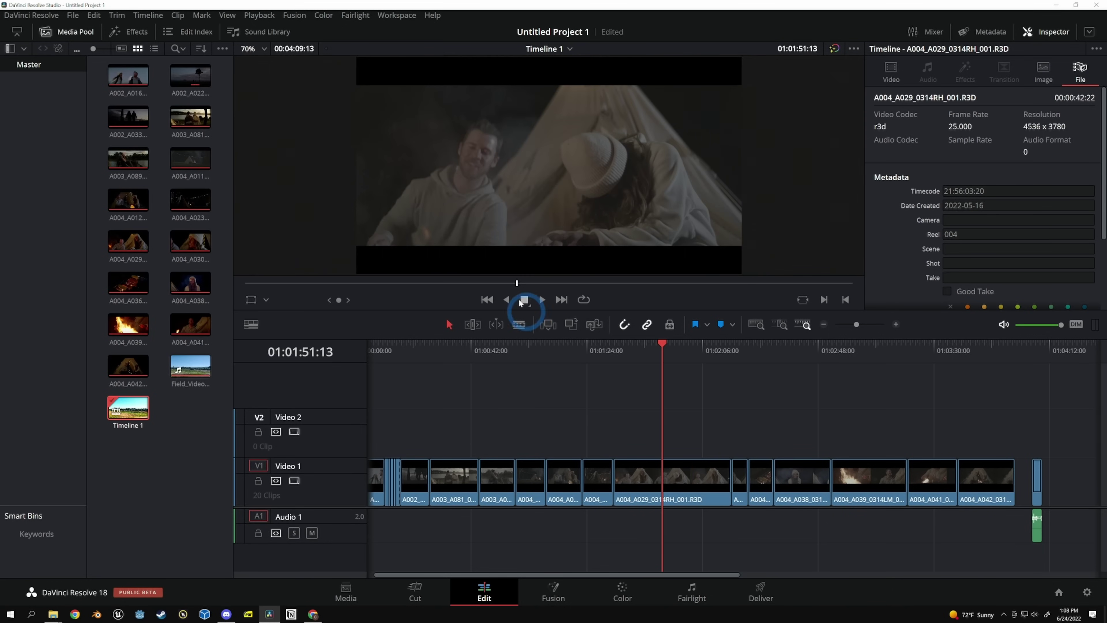
left_click(681, 347)
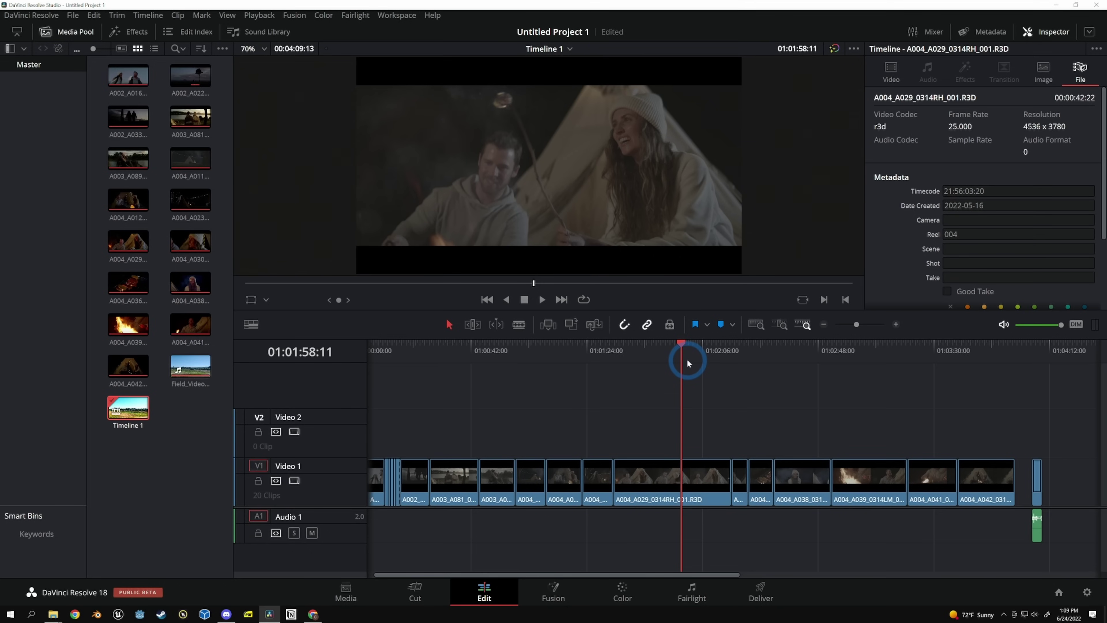
left_click(692, 361)
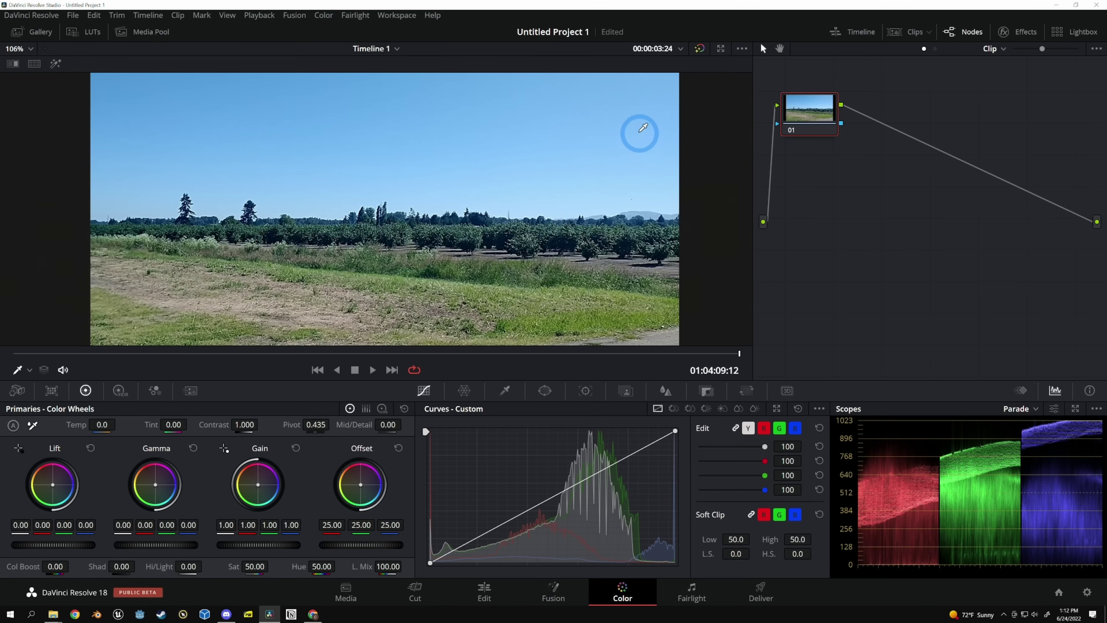
Step: Save the project, auto-balance the field shot's colours, then reset its whole grade
key("ctrl+s")
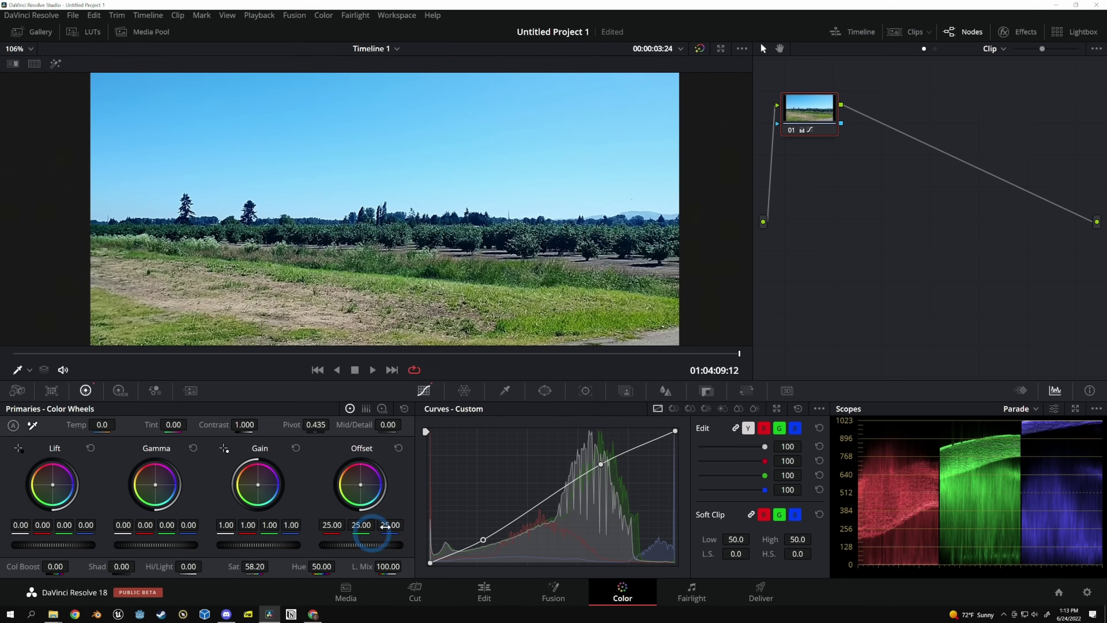
key("alt+shift+c")
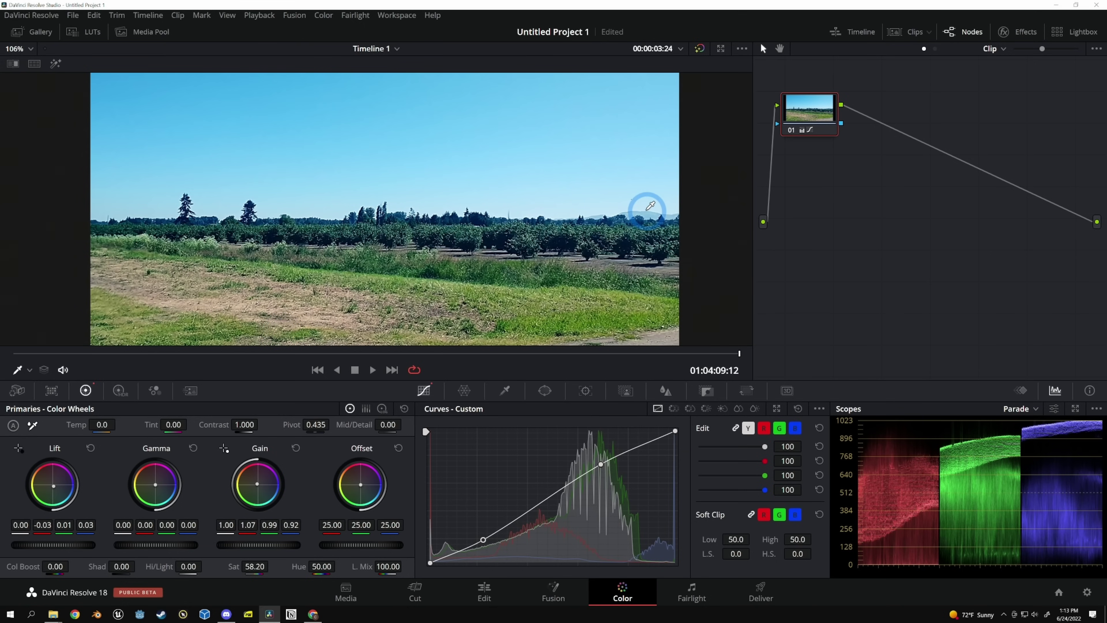
key("shift+Home")
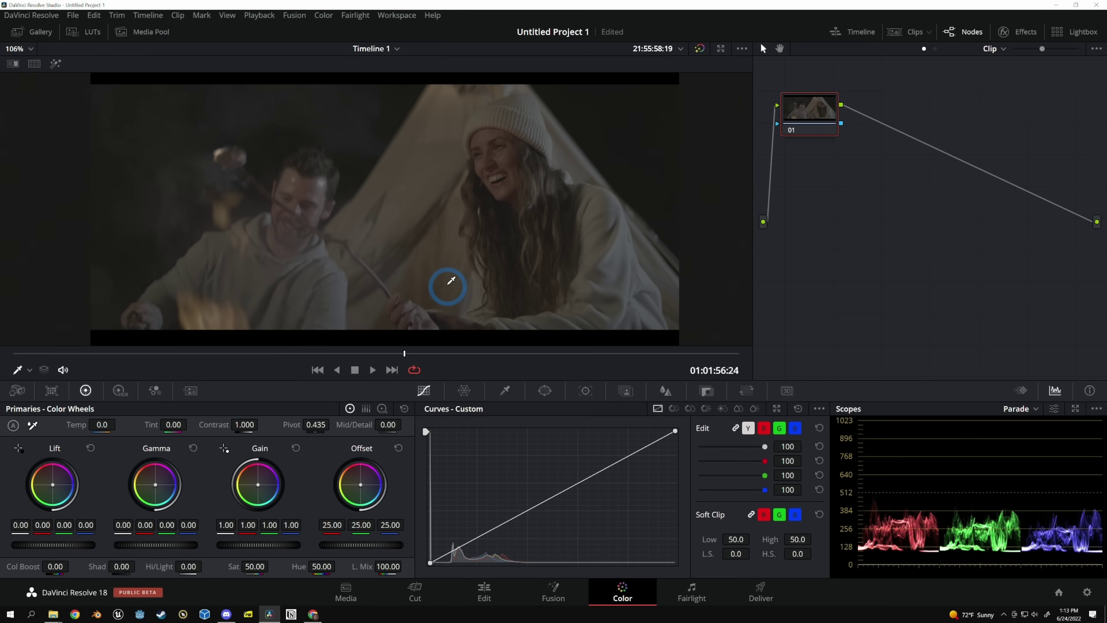
Step: Go to 01:01:53:20 in the campfire shot, try warming its gain, then reset gain to neutral
scroll(407, 200, "up", 1)
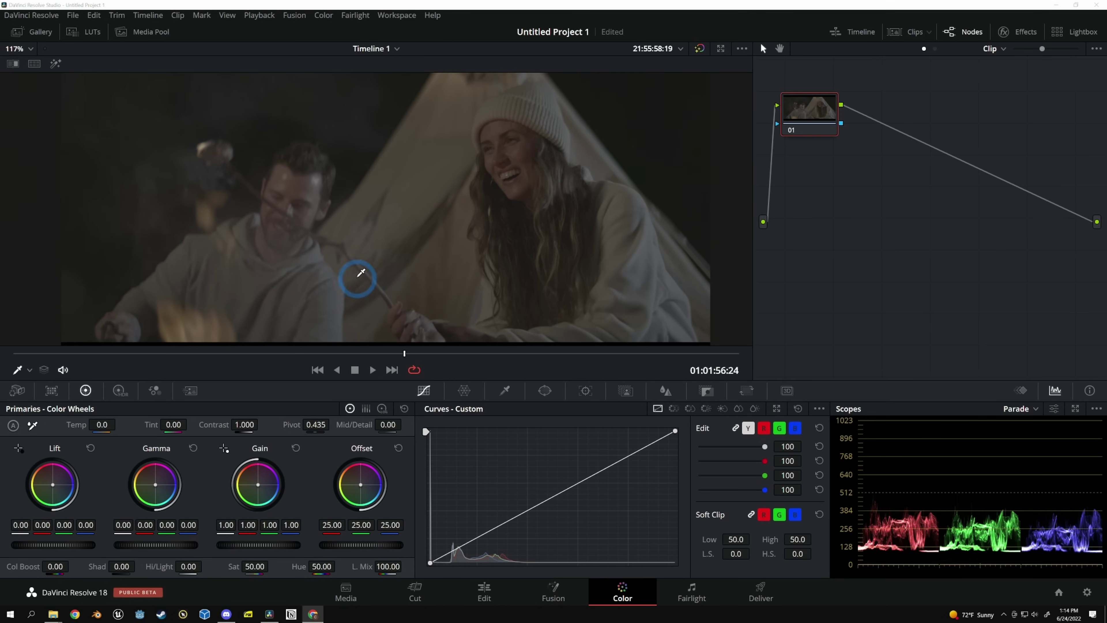
left_click(351, 352)
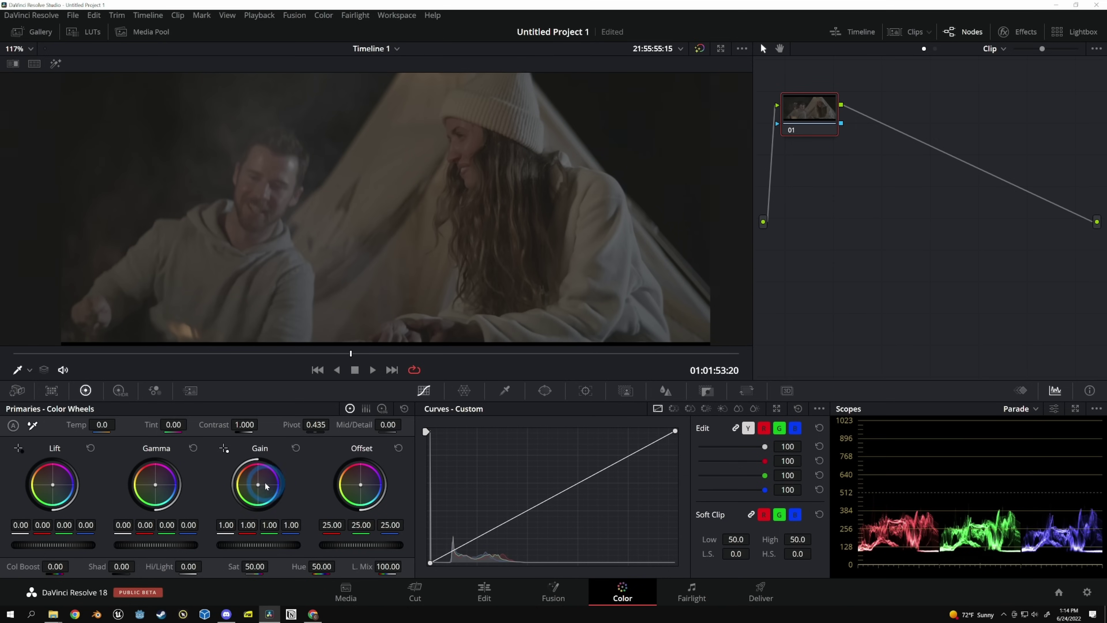
left_click_drag(246, 481, 224, 449)
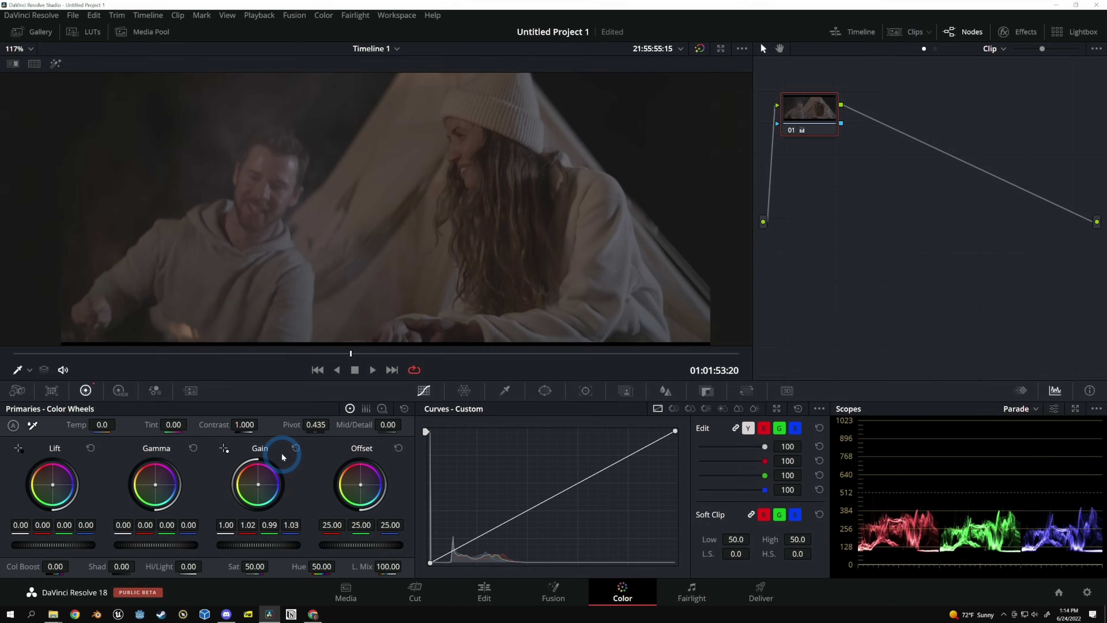
left_click(296, 447)
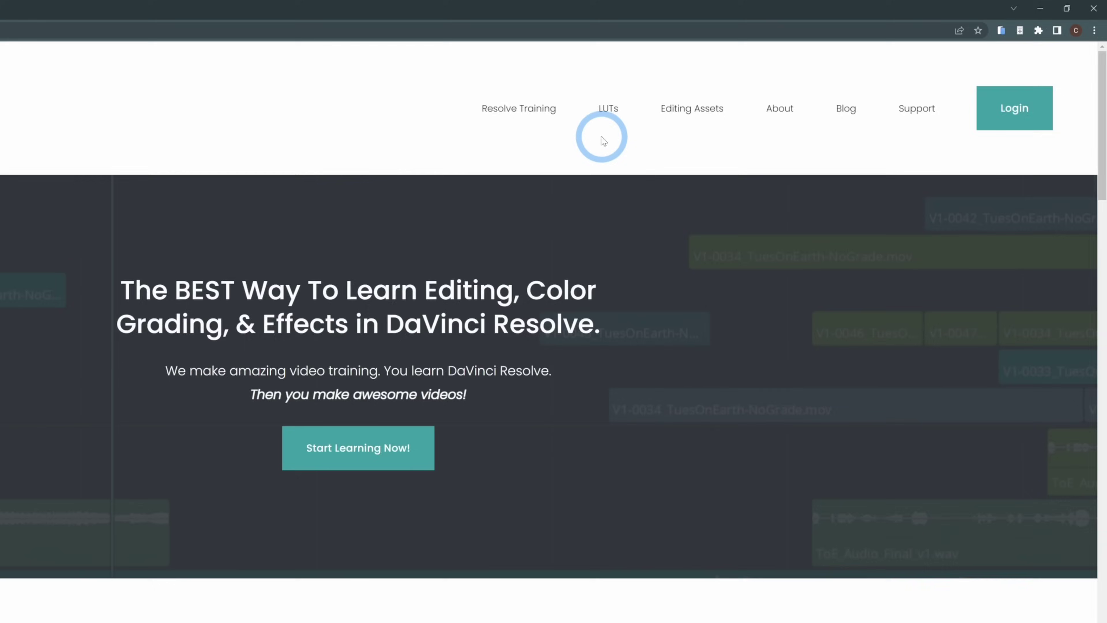
Step: Go to the Free LUTs page and open the FREE S-LOG 3 TO REC.709 LUT
mouse_move(736, 82)
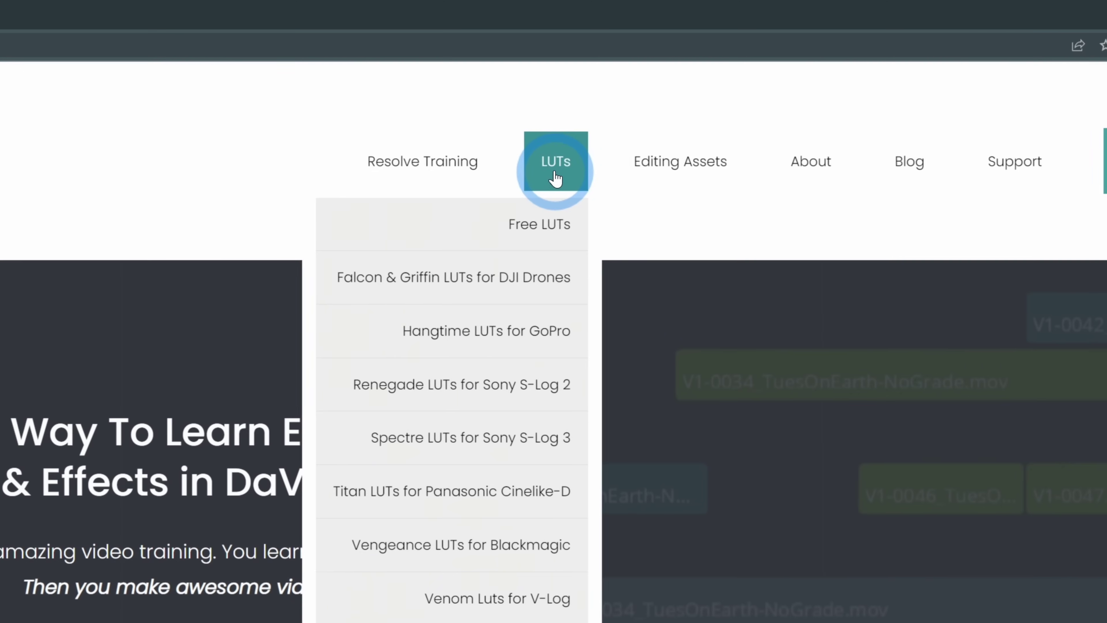
left_click(555, 219)
scroll(623, 402, "down", 5)
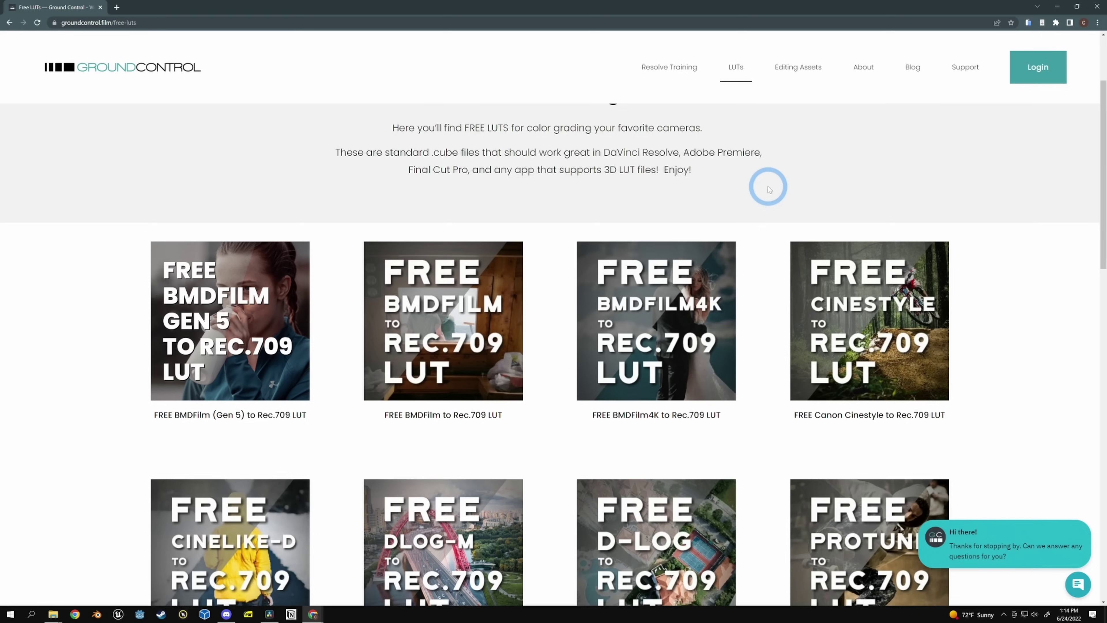
scroll(768, 187, "down", 4)
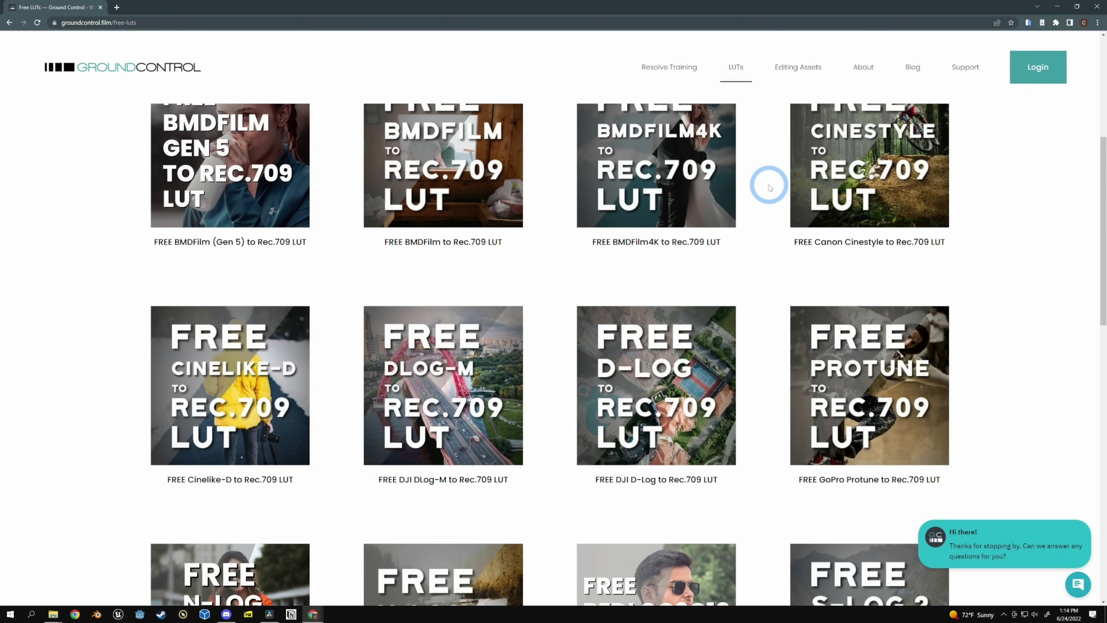
scroll(769, 187, "down", 2)
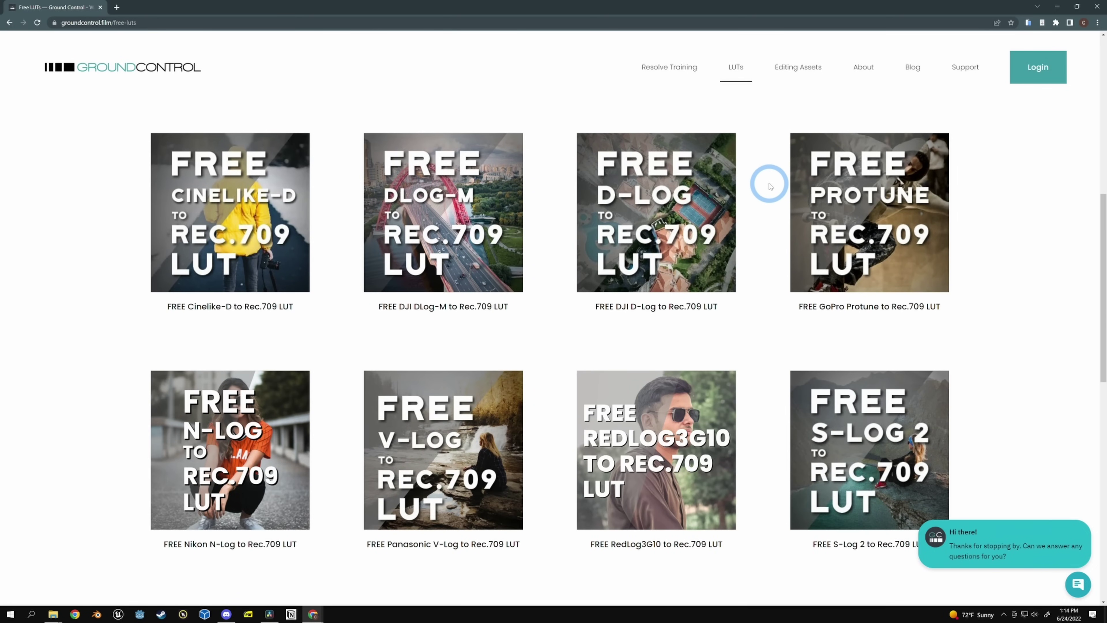
scroll(769, 187, "down", 6)
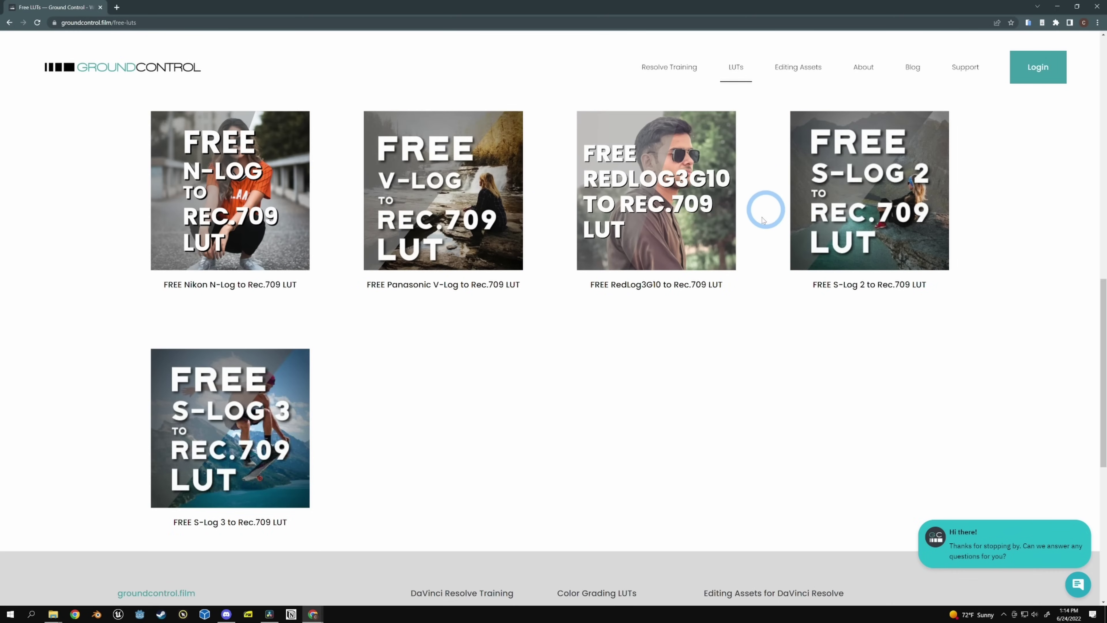
left_click(366, 461)
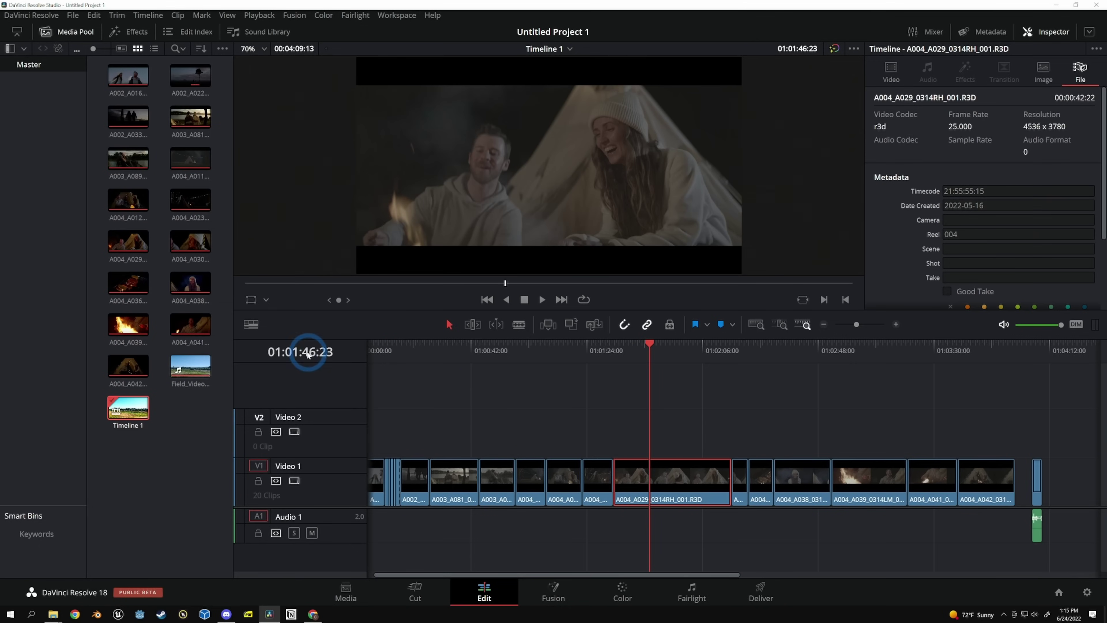
Step: Enable the Transform viewer overlay and scale up the campfire clip within the frame
left_click(258, 299)
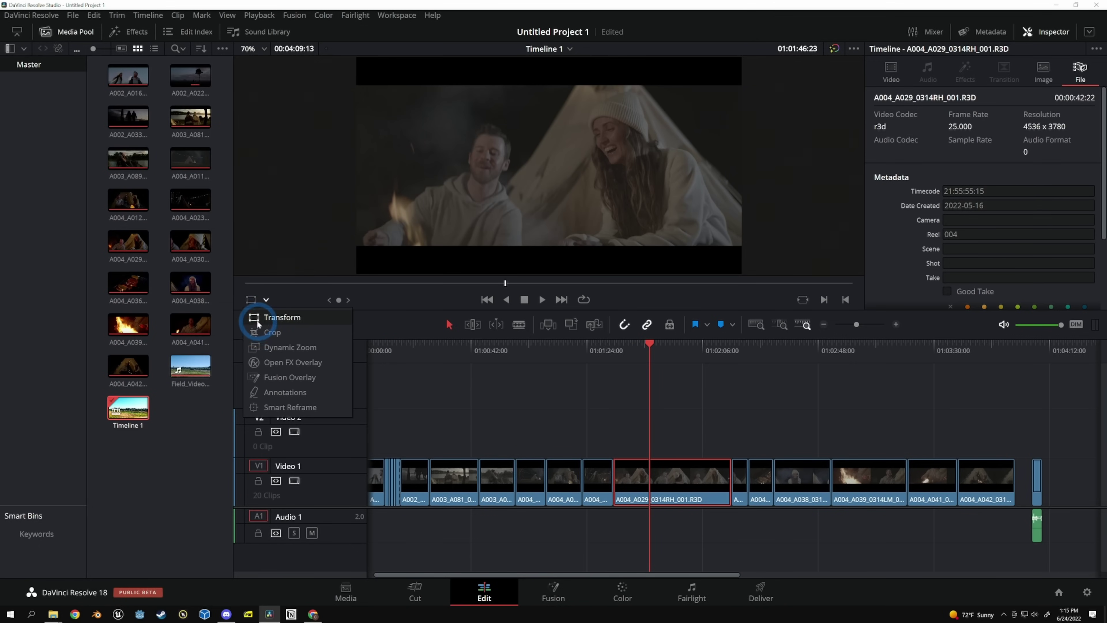
left_click(258, 323)
left_click_drag(678, 274, 634, 134)
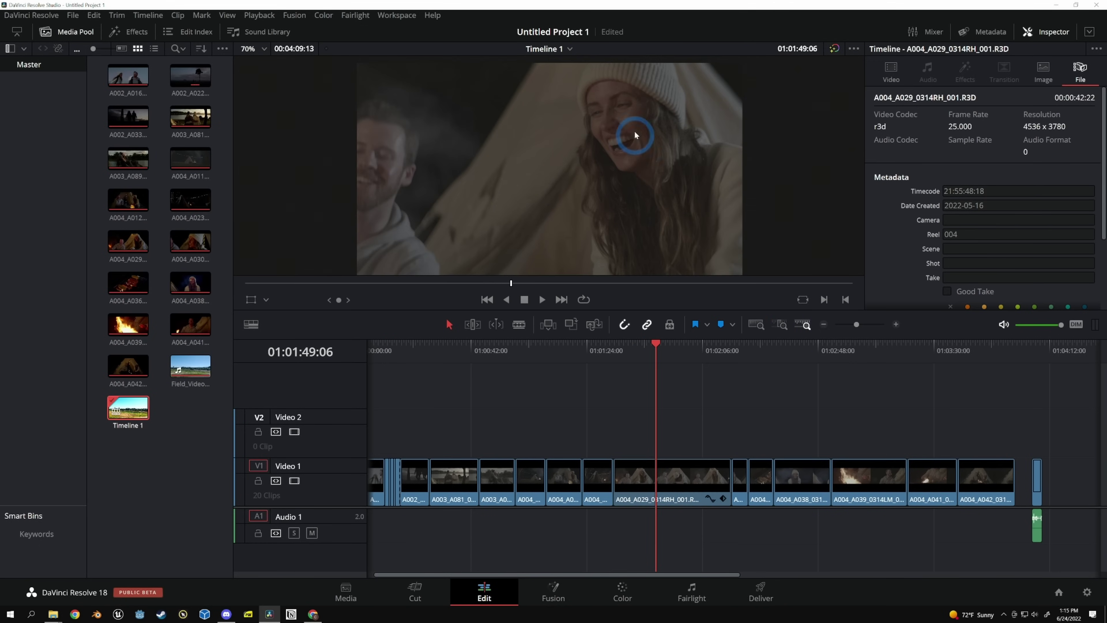
Step: Select clip A004_A029 on the timeline and copy it
left_click(780, 368)
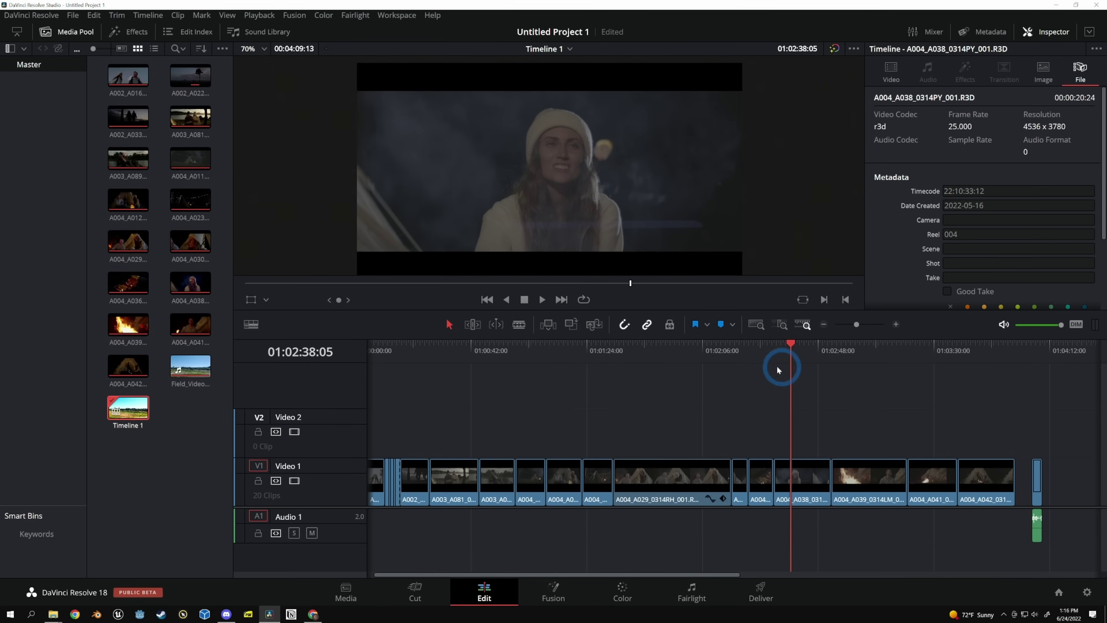
left_click(680, 351)
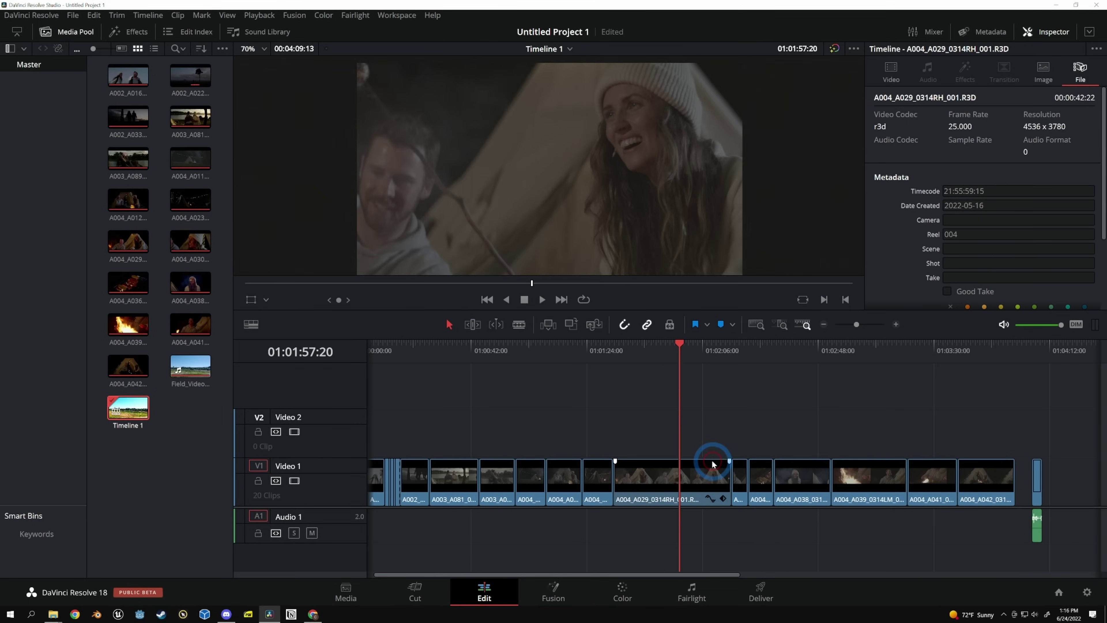
left_click(701, 482)
key("ctrl+c")
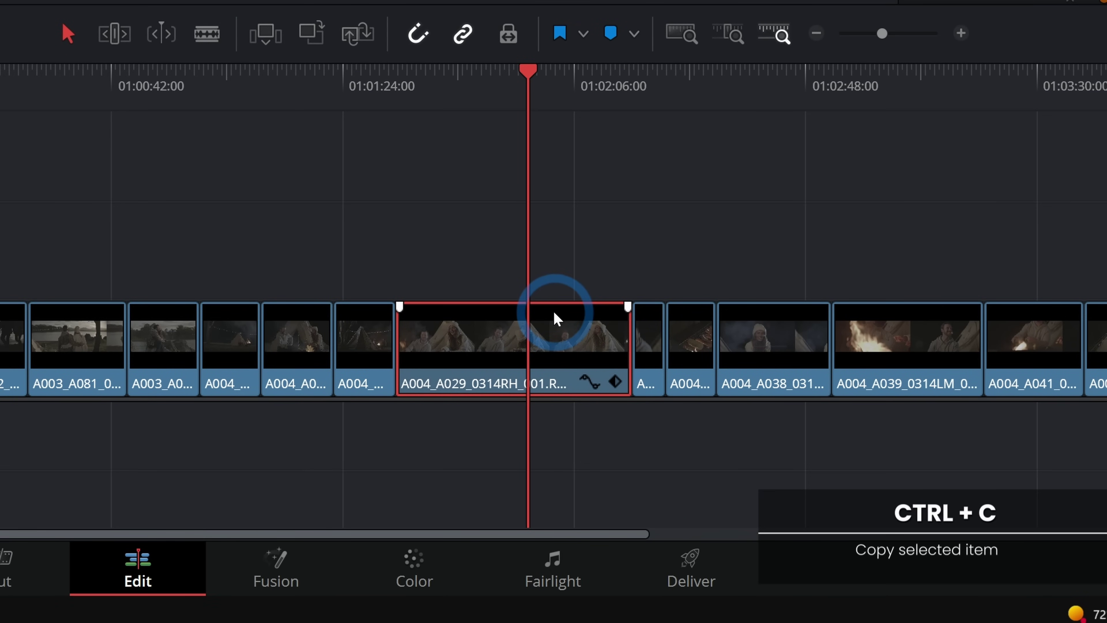
Step: Copy clip A004_A029 from its context menu and select clip A004_A038
right_click(553, 310)
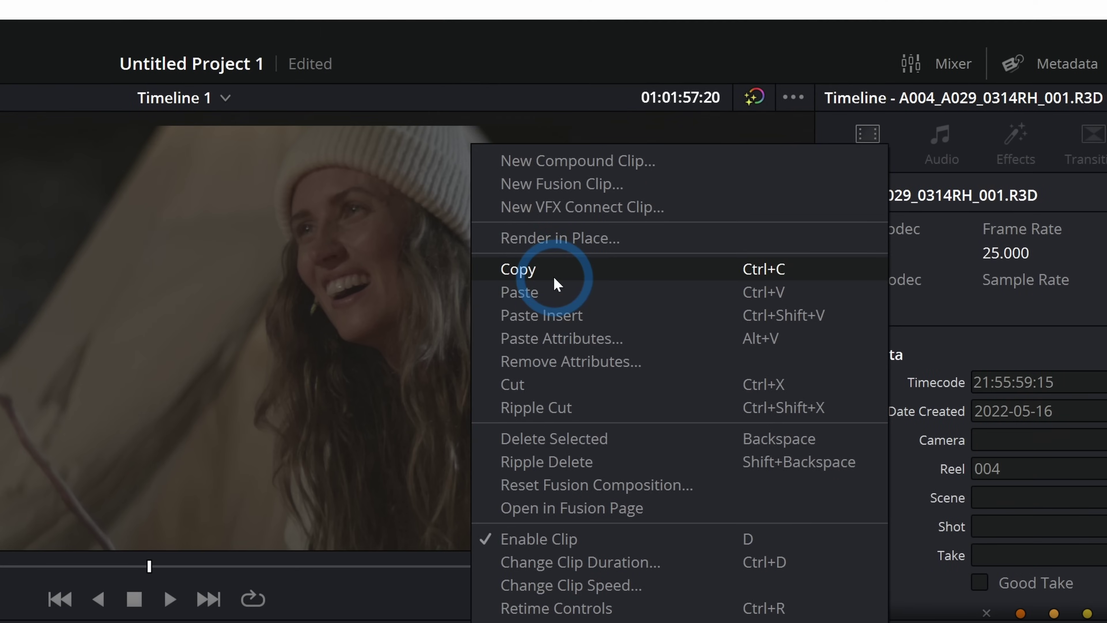
left_click(553, 275)
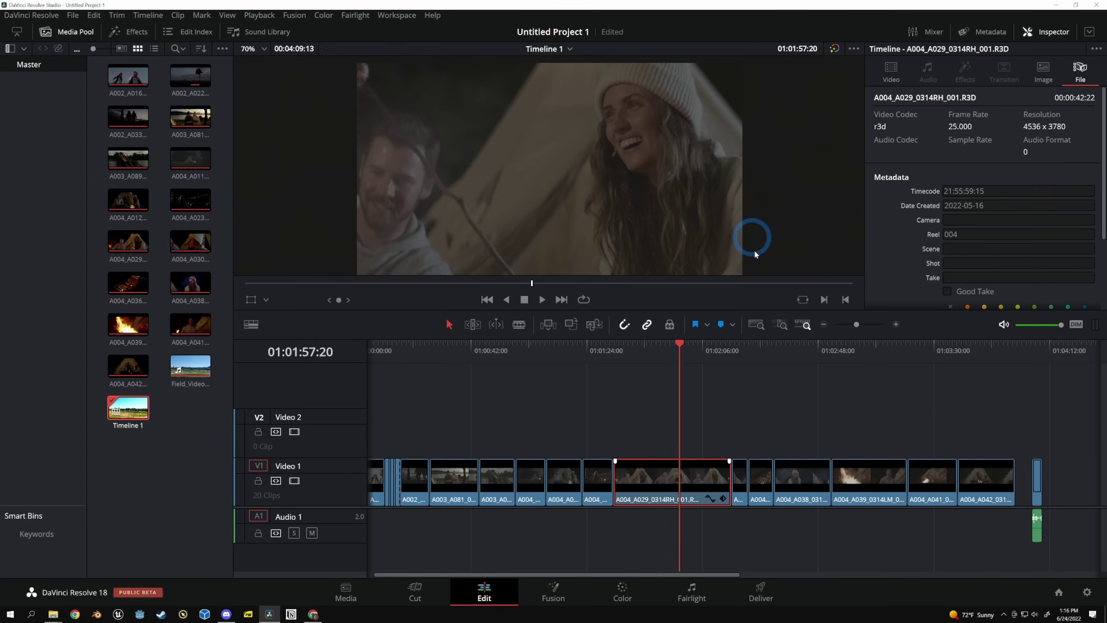
left_click(803, 467)
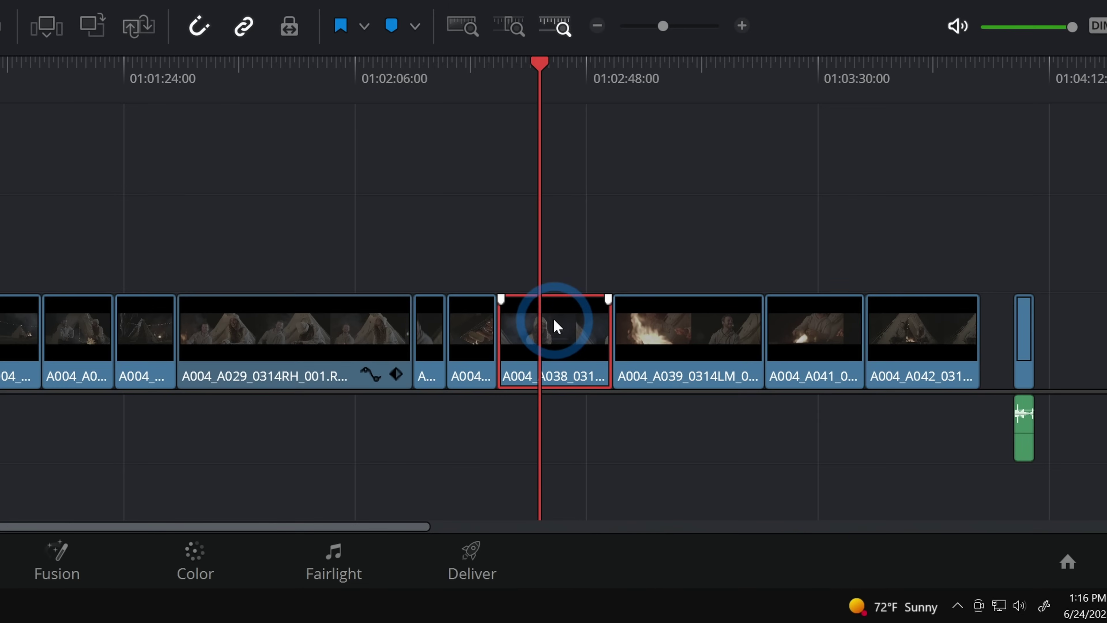
Step: Paste only the Zoom, Scale and Position attributes onto clip A004_A038
right_click(803, 474)
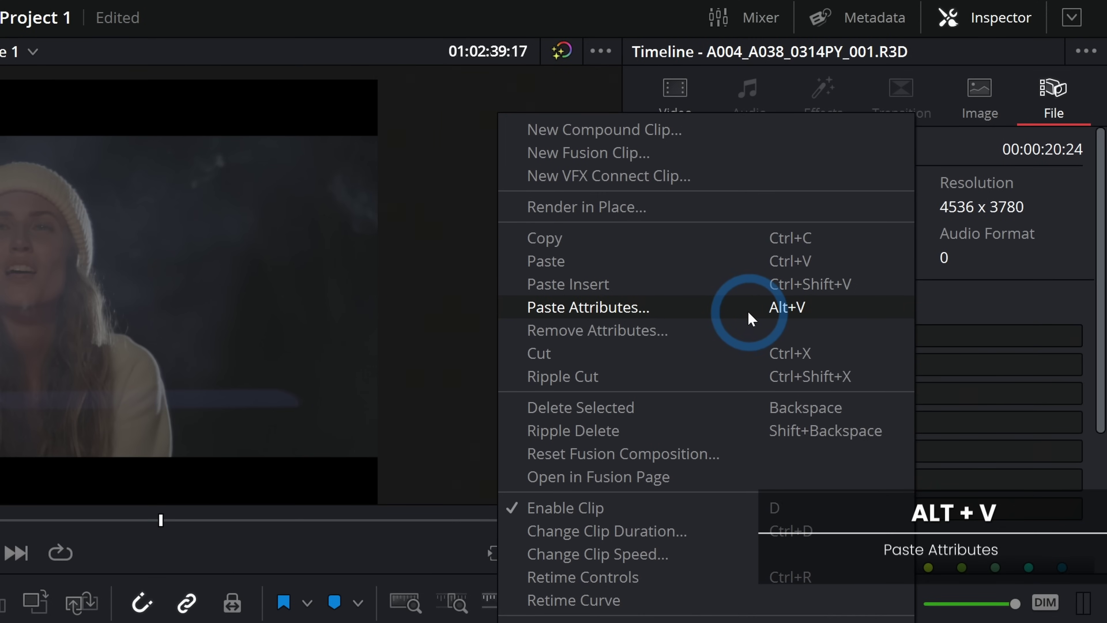
left_click(750, 319)
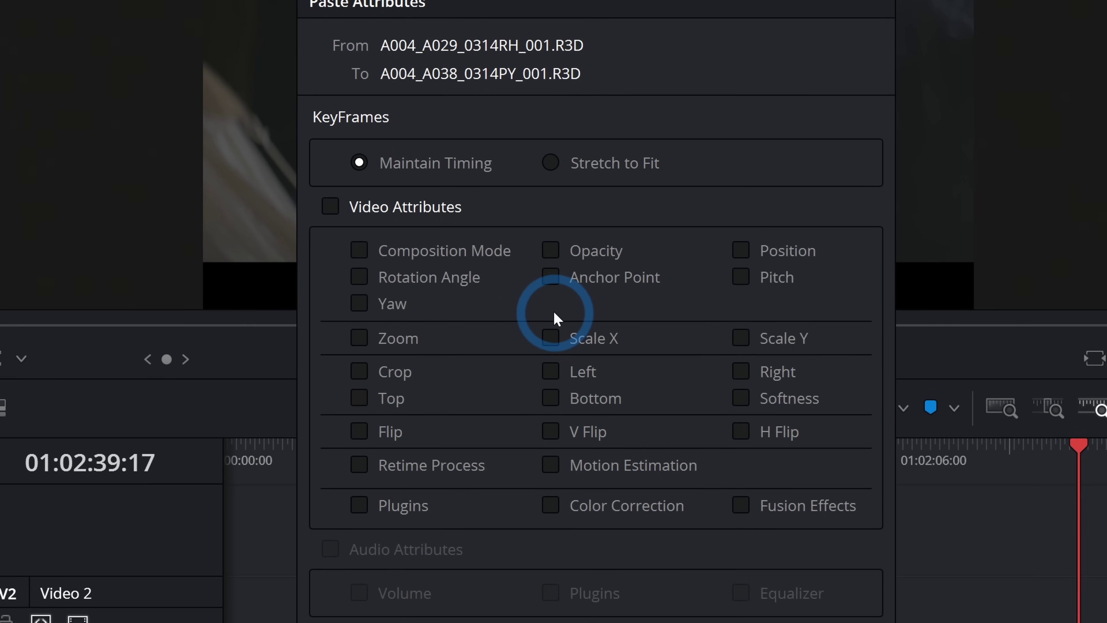
left_click(361, 340)
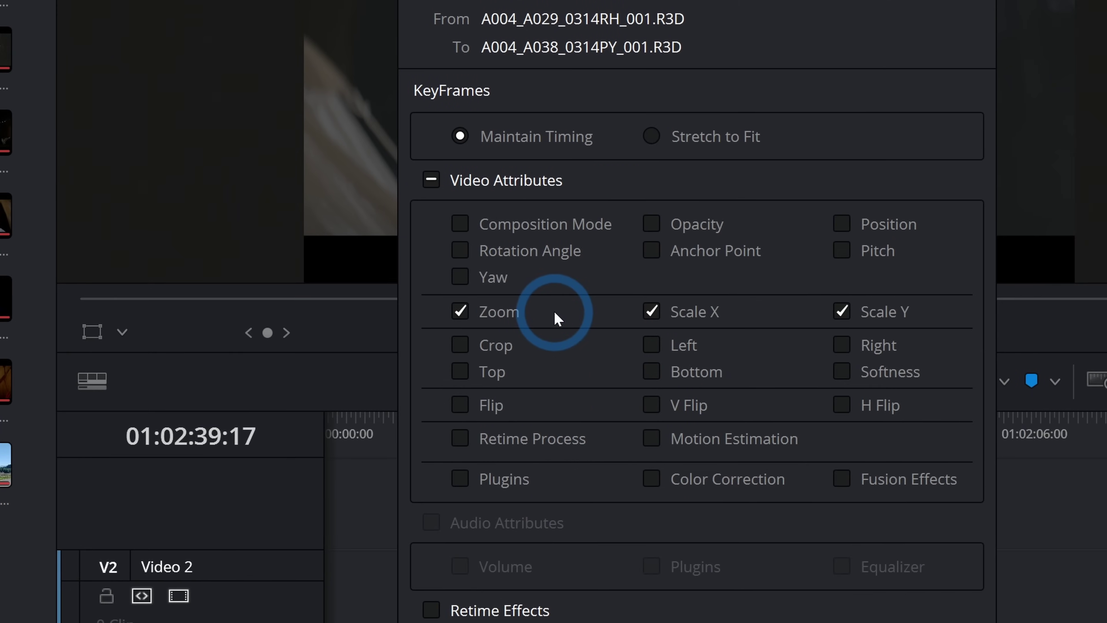
left_click(595, 294)
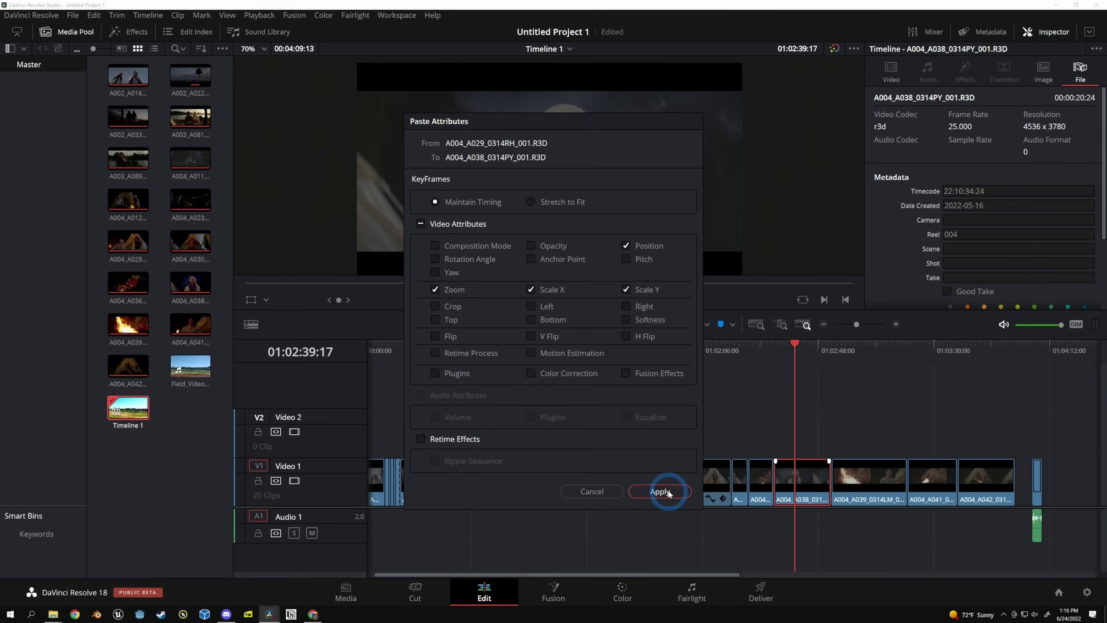
left_click(661, 491)
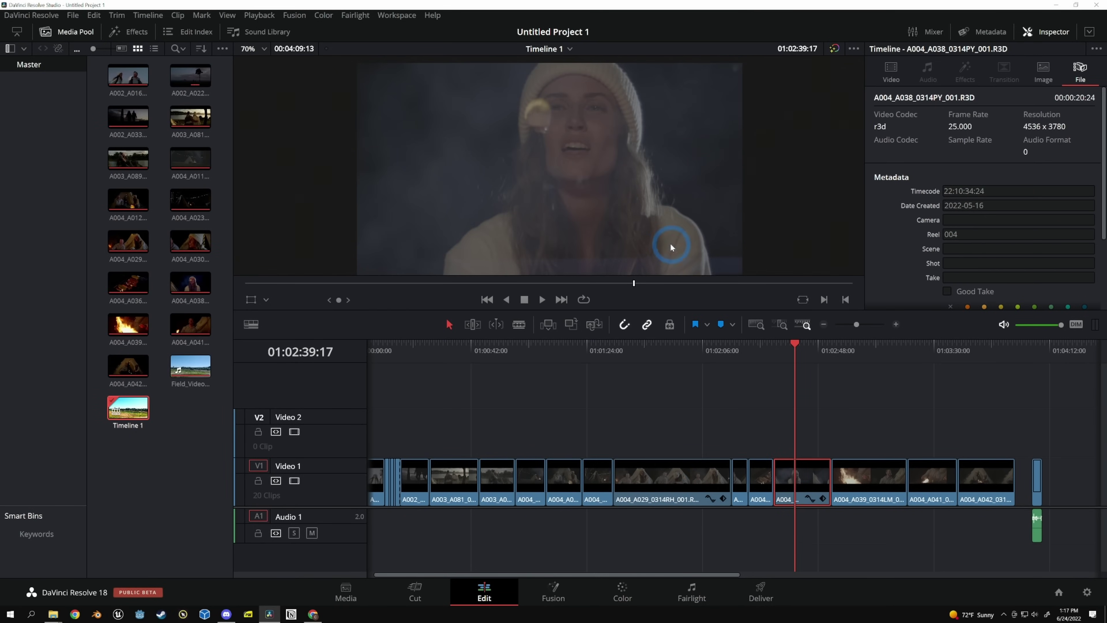
Step: Select all Video 1 clips and paste zoom, scale and position onto the 19 clips
left_click(678, 397)
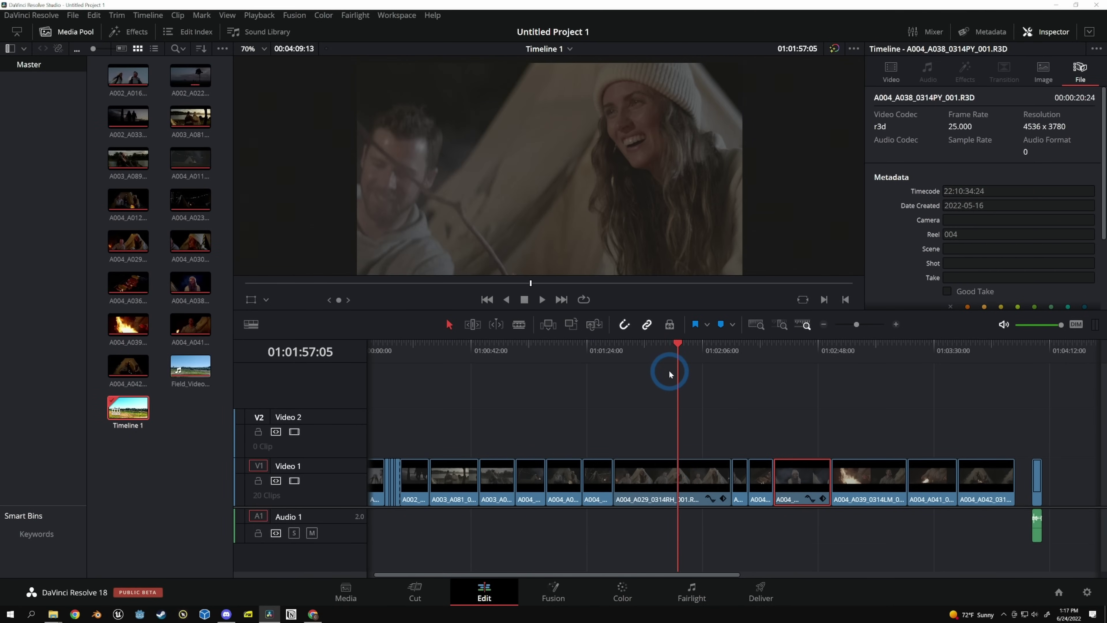
left_click_drag(1012, 421, 316, 489)
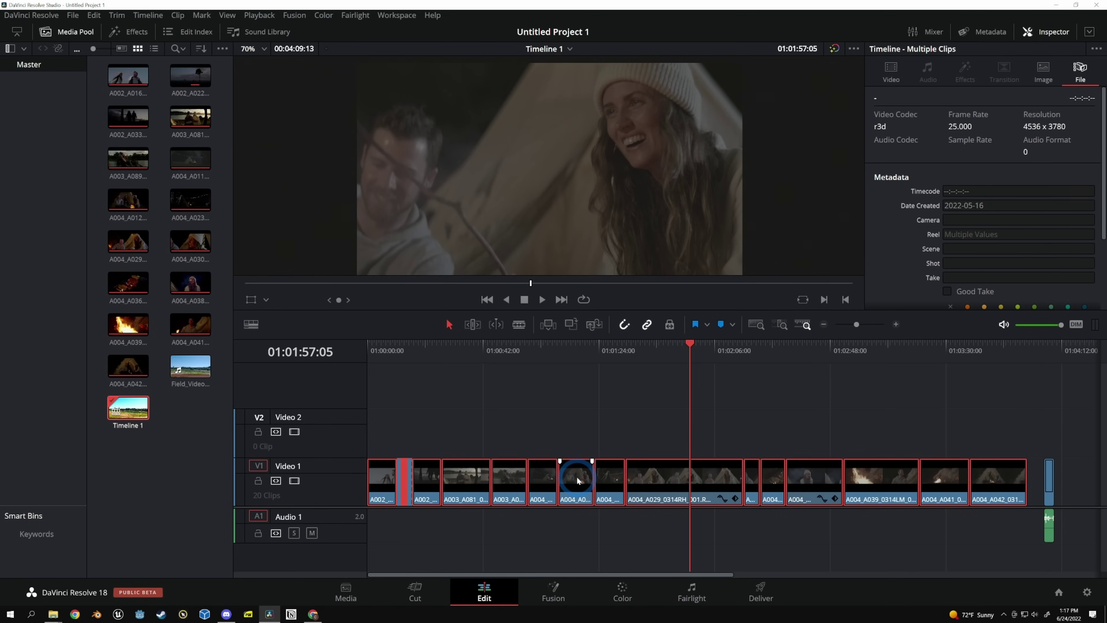
key("alt+v")
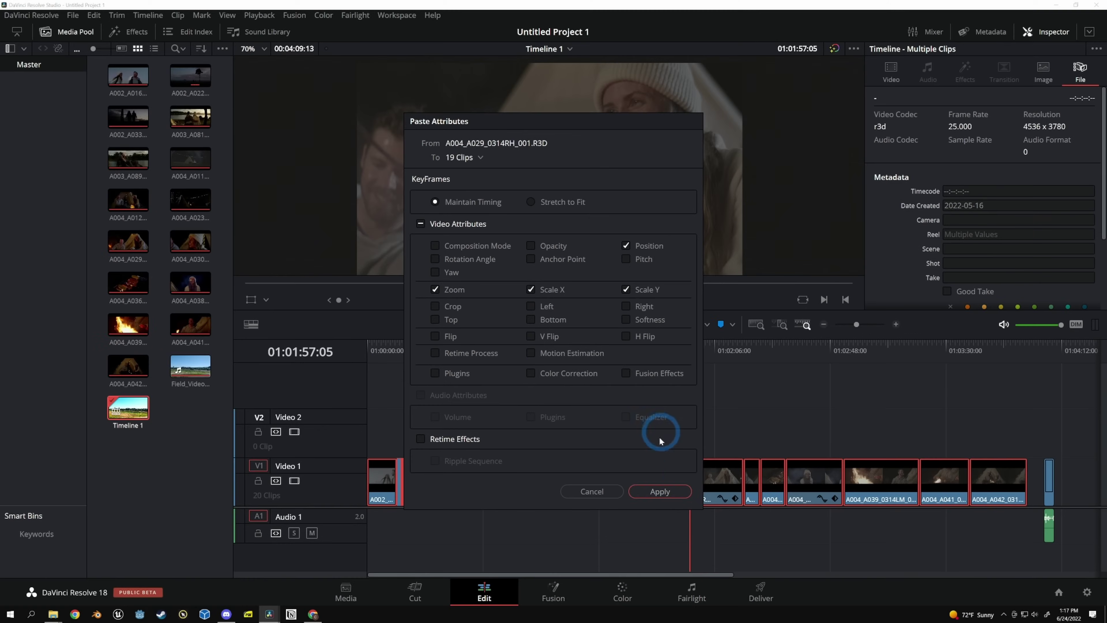
left_click(648, 437)
Step: Scrub the timeline to review the clips, deselect them, and widen the Media Pool to six columns
left_click(513, 354)
left_click_drag(513, 354, 736, 363)
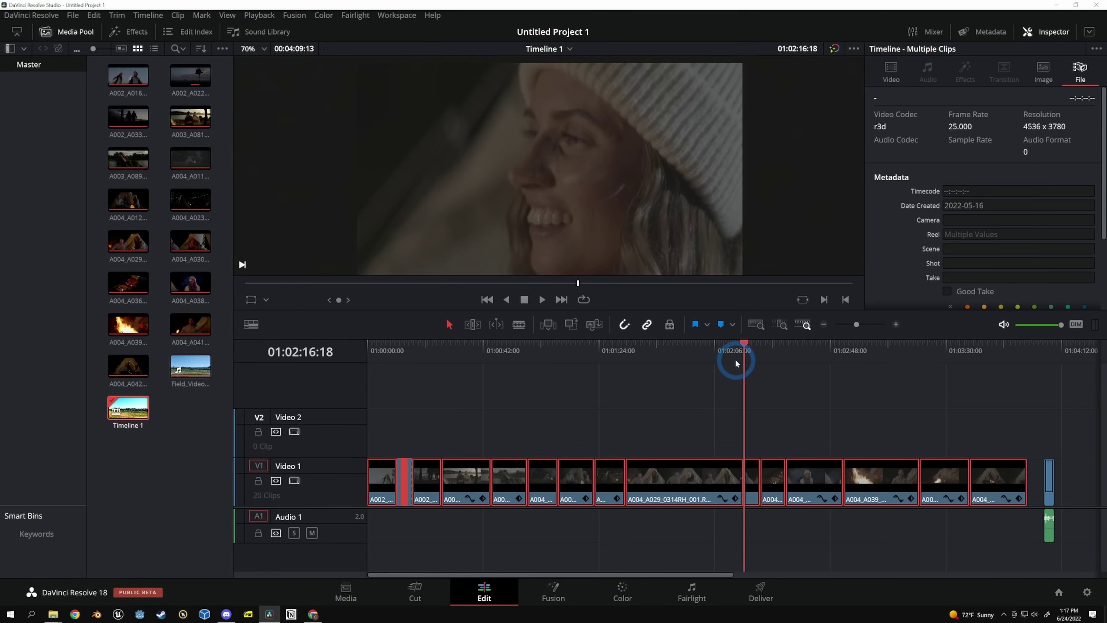
left_click(626, 415)
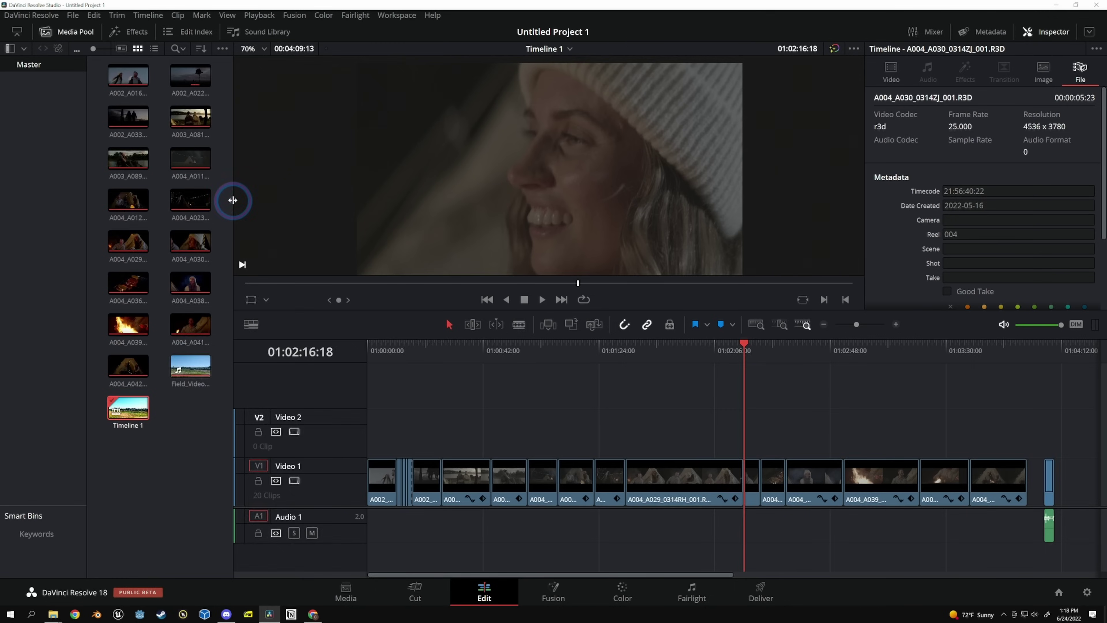
left_click_drag(232, 201, 403, 208)
Step: Import Texture_01_PhonePic.jpg and Texture_02_PhonePic.jpg into the Master bin
left_click(254, 240)
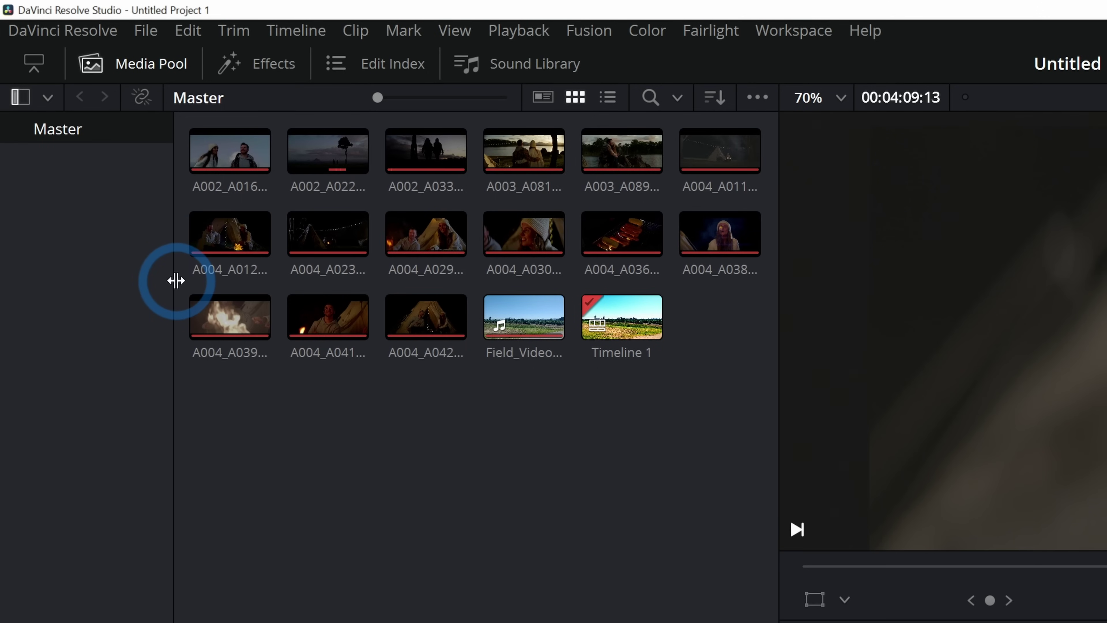
left_click(486, 321)
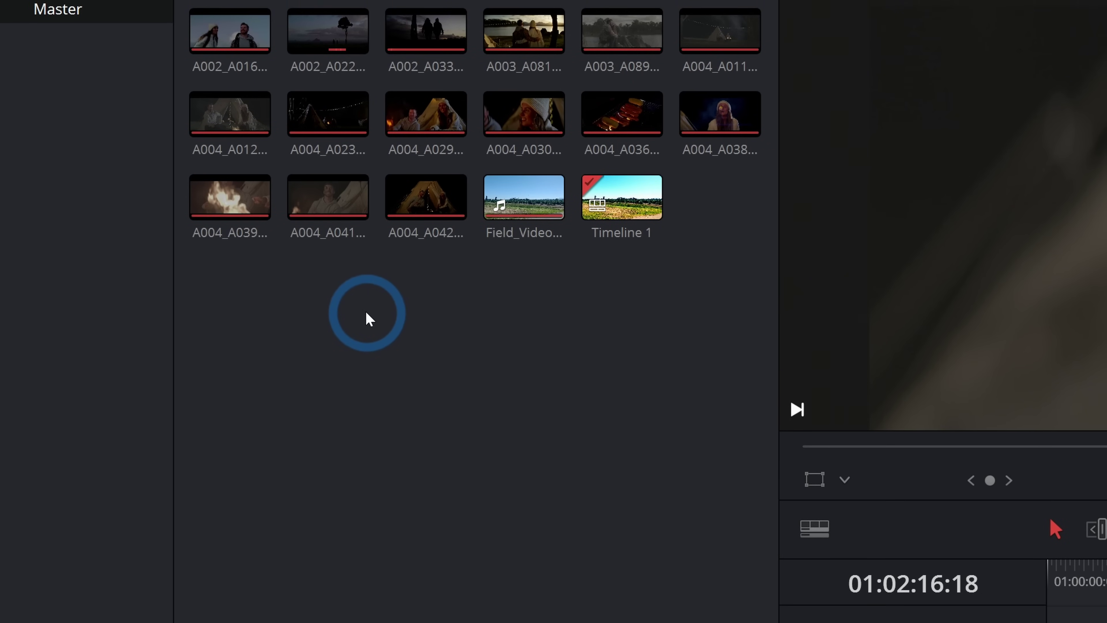
right_click(371, 314)
left_click(452, 527)
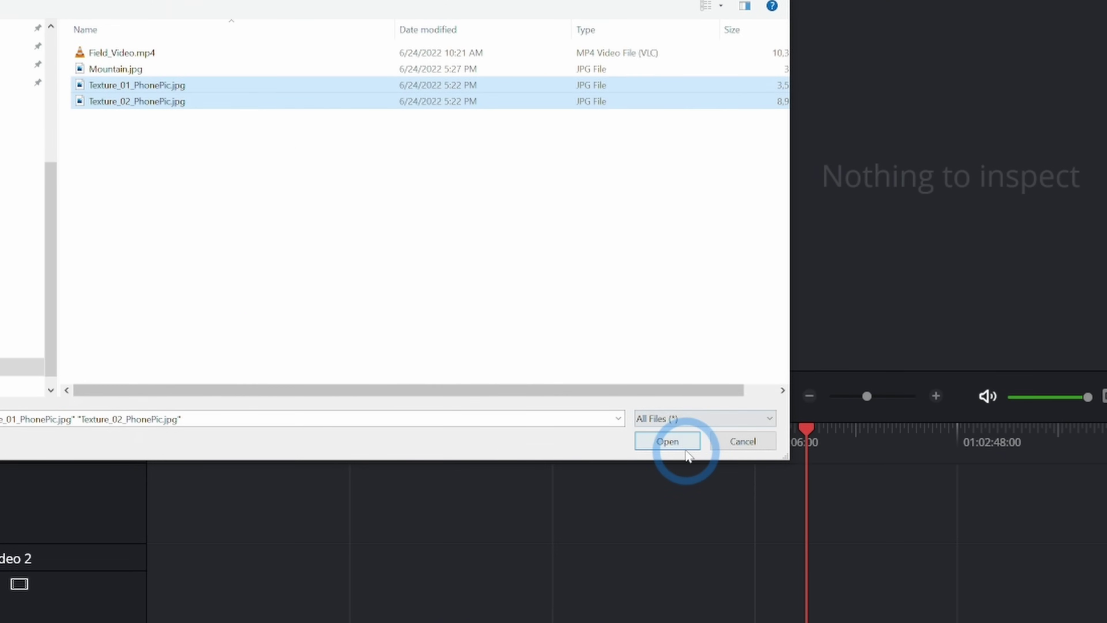
left_click(684, 447)
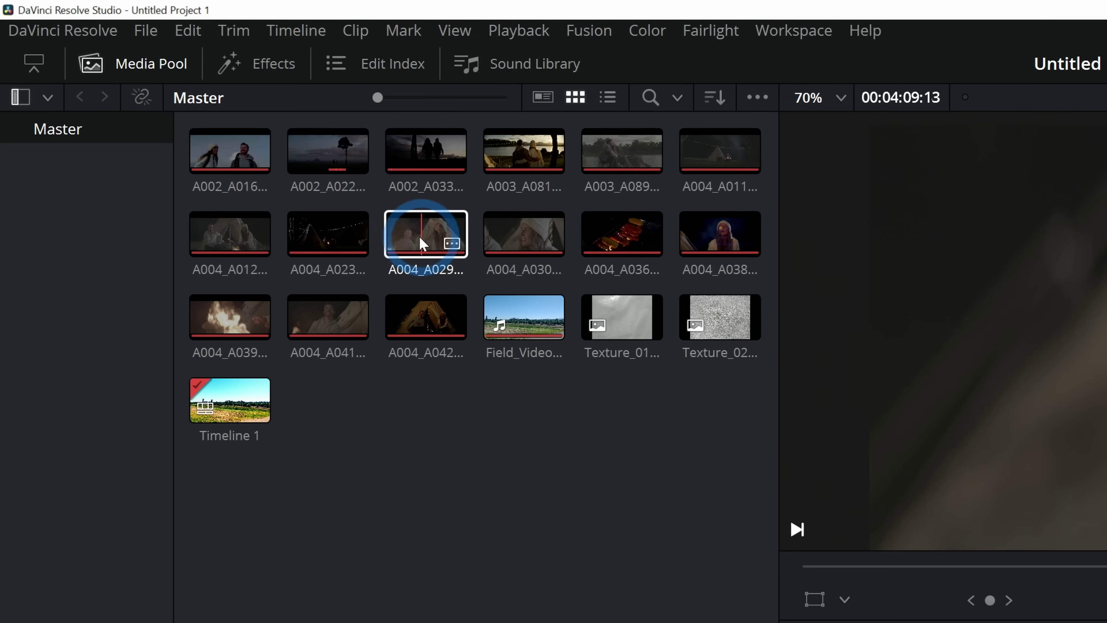
left_click(257, 209)
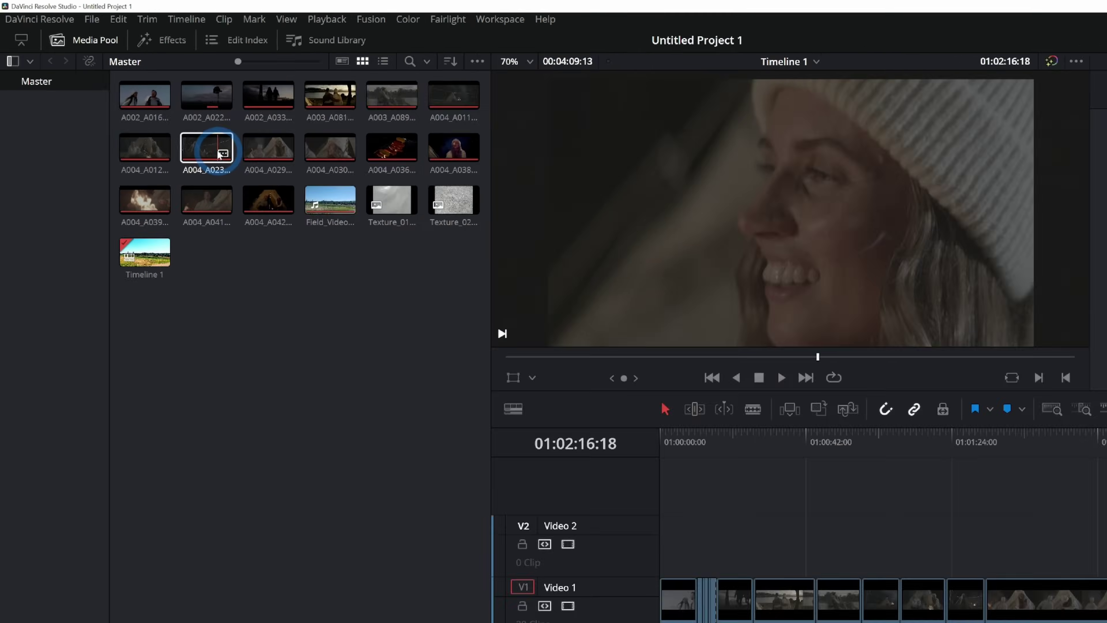
Step: Close the Inspector for side-by-side viewers and enable Live Media Preview
left_click(973, 45)
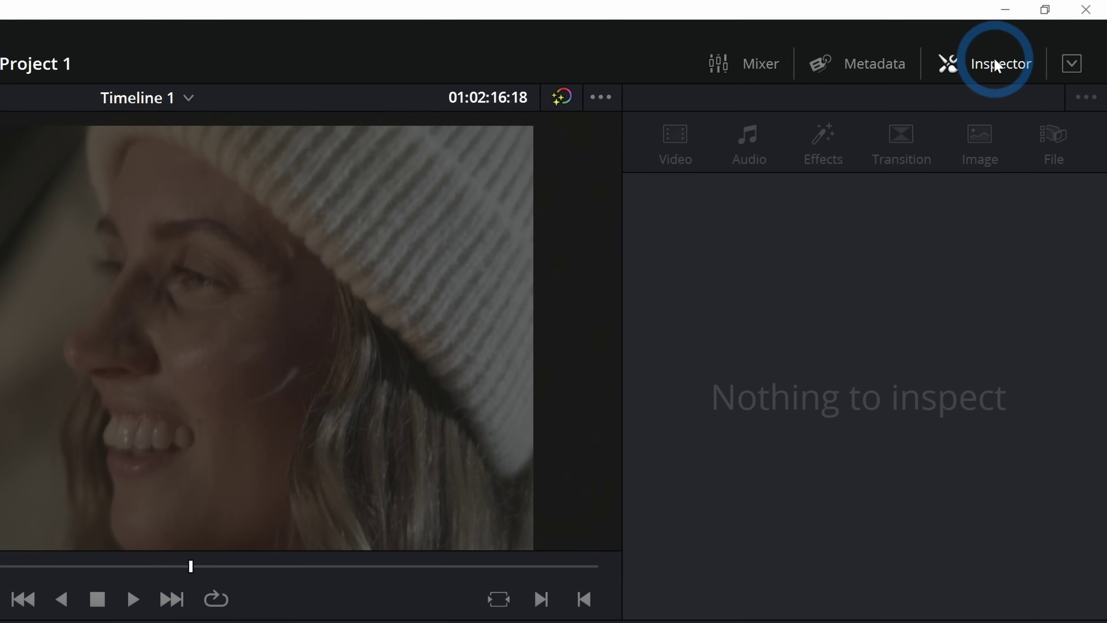
left_click(994, 65)
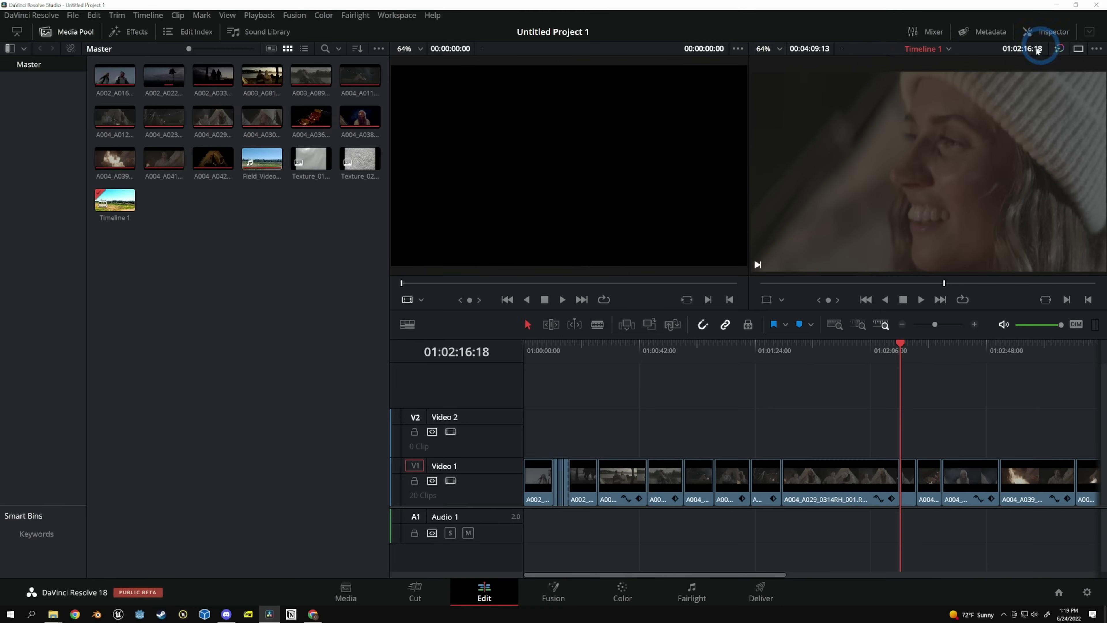
left_click(738, 49)
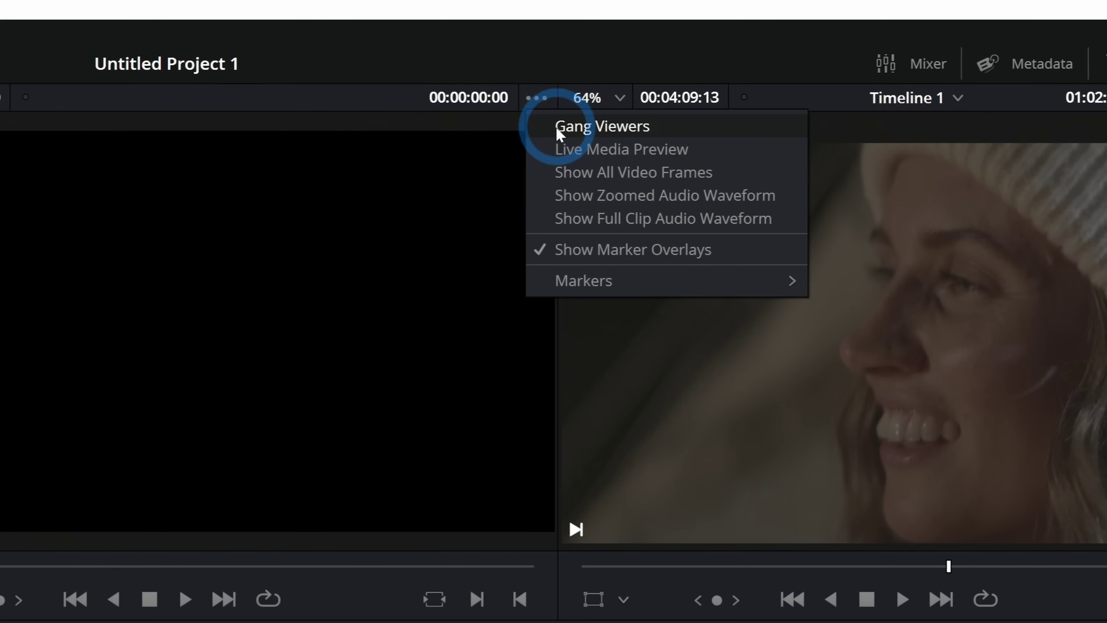
left_click(554, 152)
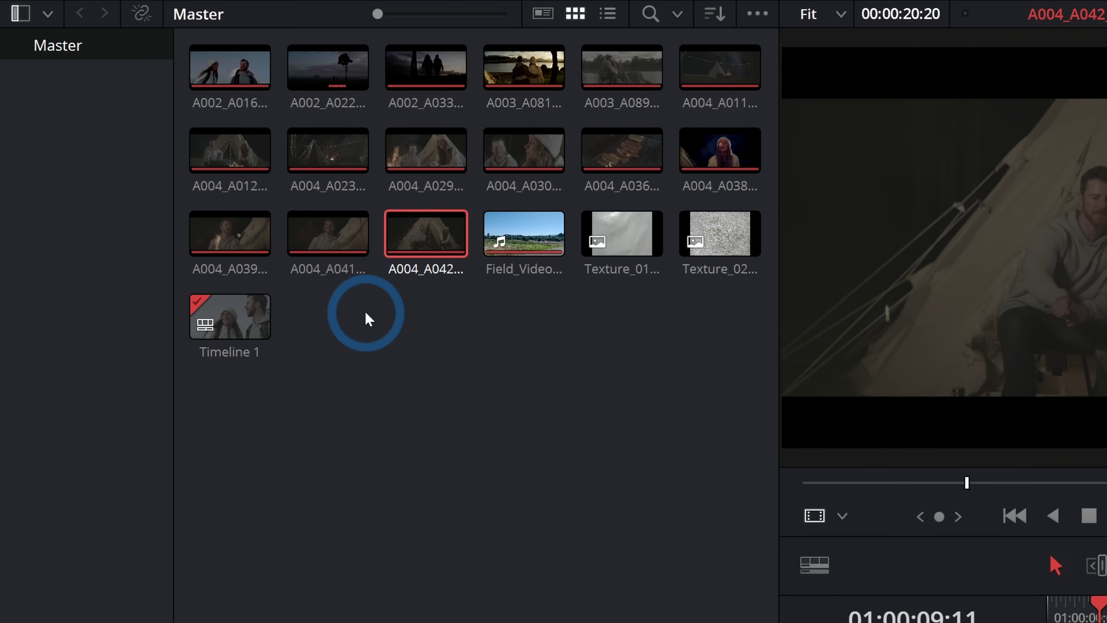
Step: Create a new Media Pool bin named Footage
right_click(345, 393)
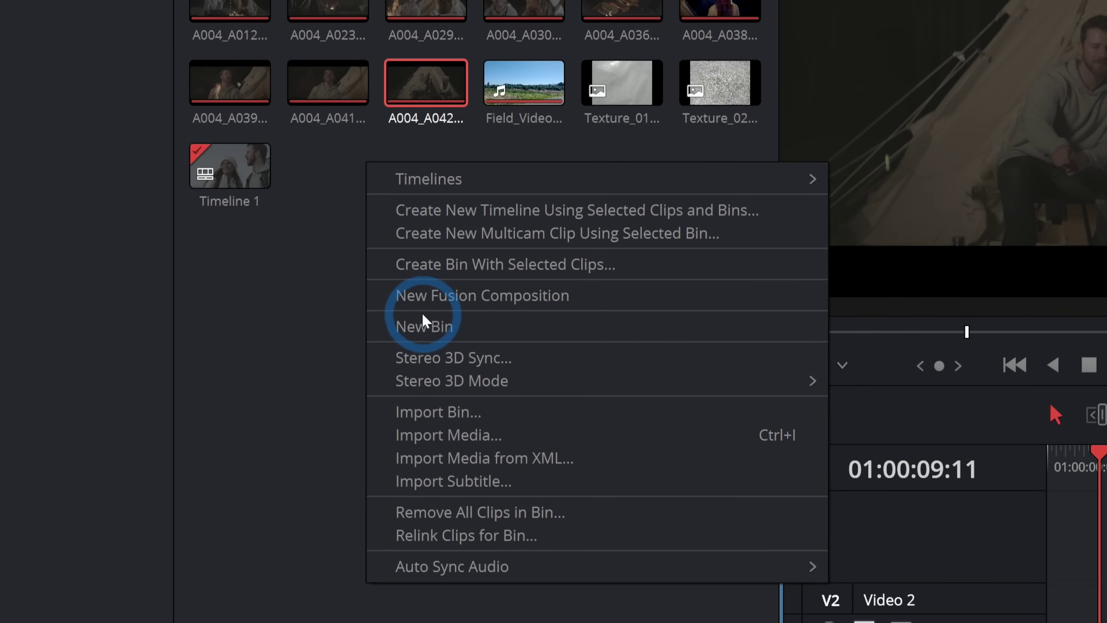
left_click(425, 322)
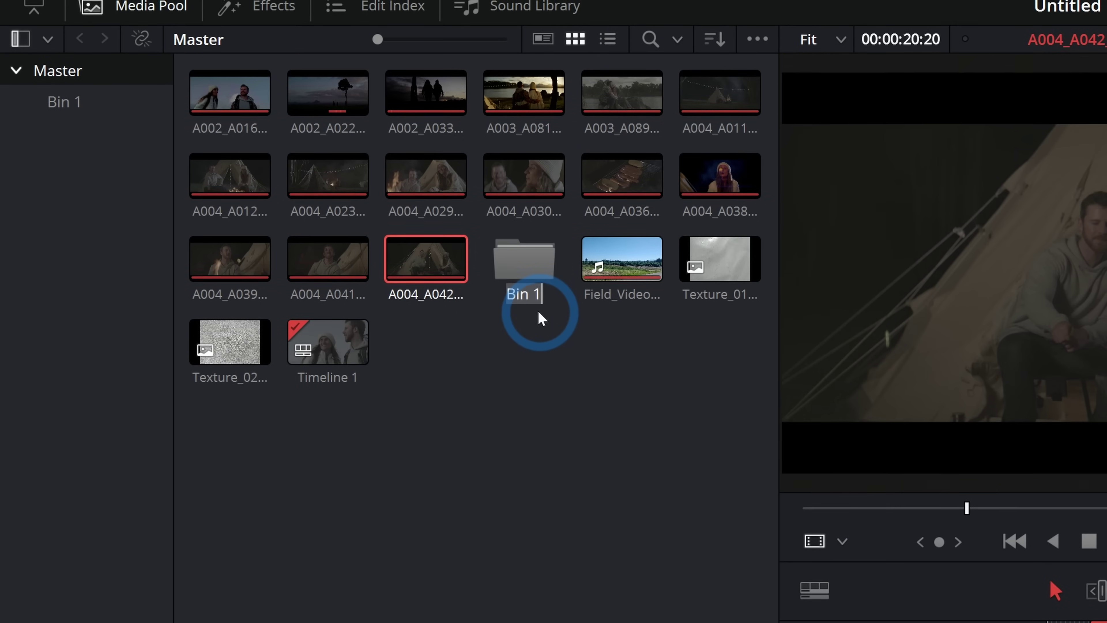
type("Footage")
key("Return")
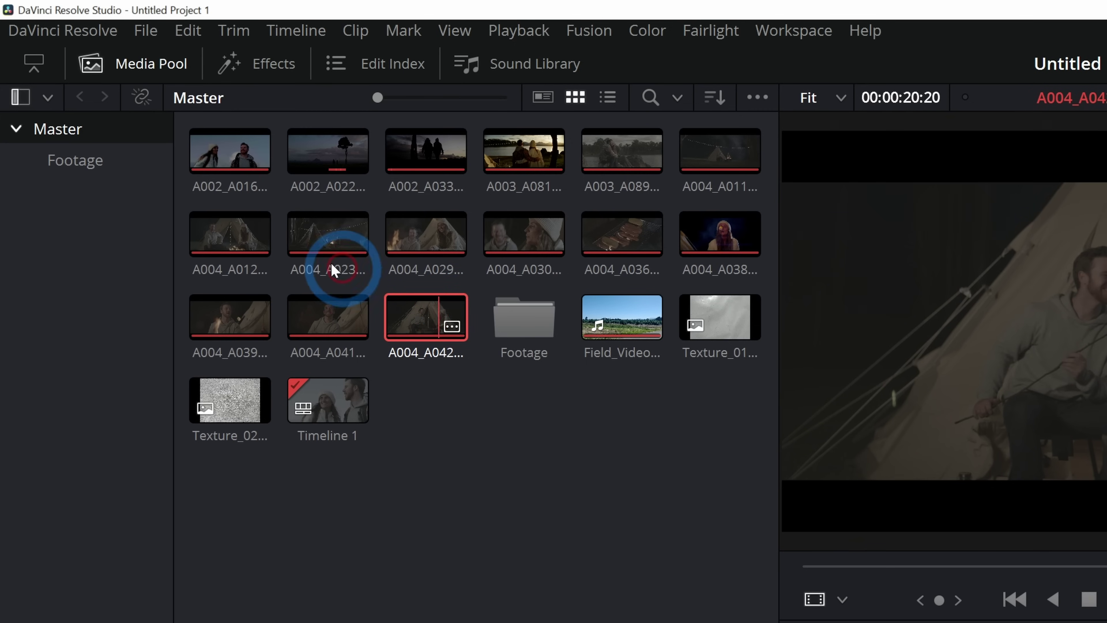
Step: Move clips A002_A016 through A004_A042 into the Footage bin and open it
left_click(244, 102)
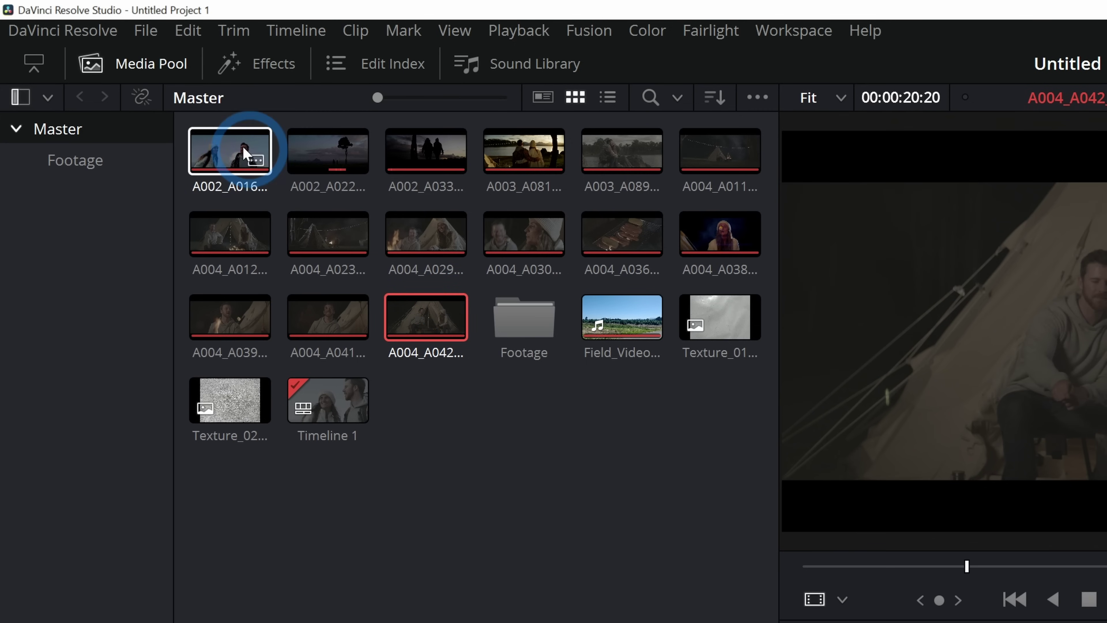
left_click(244, 153, "shift")
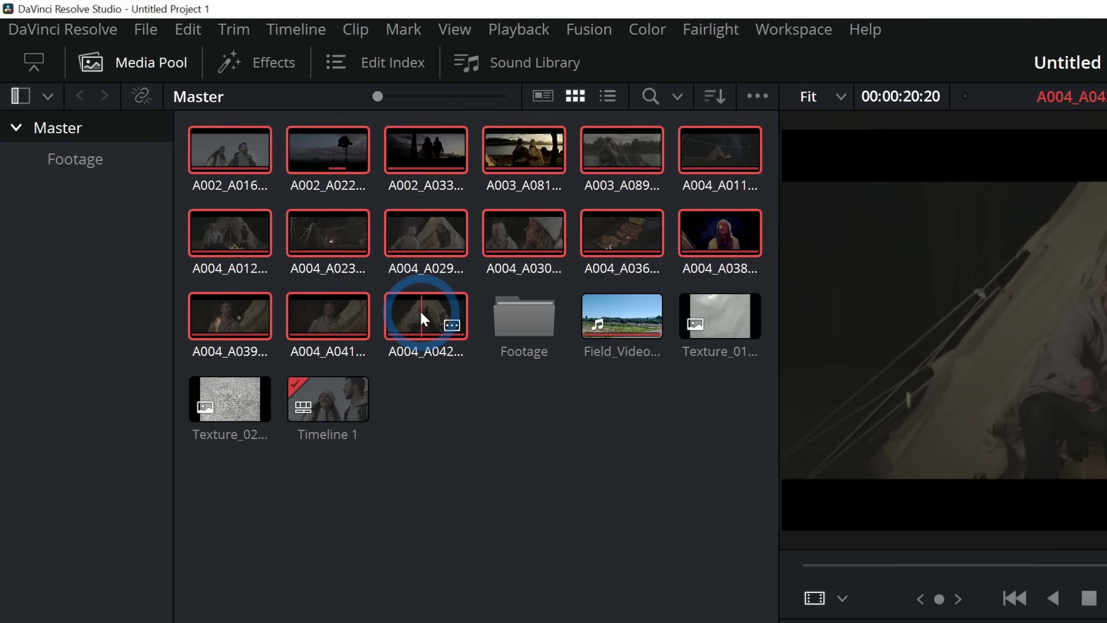
left_click_drag(419, 309, 521, 314)
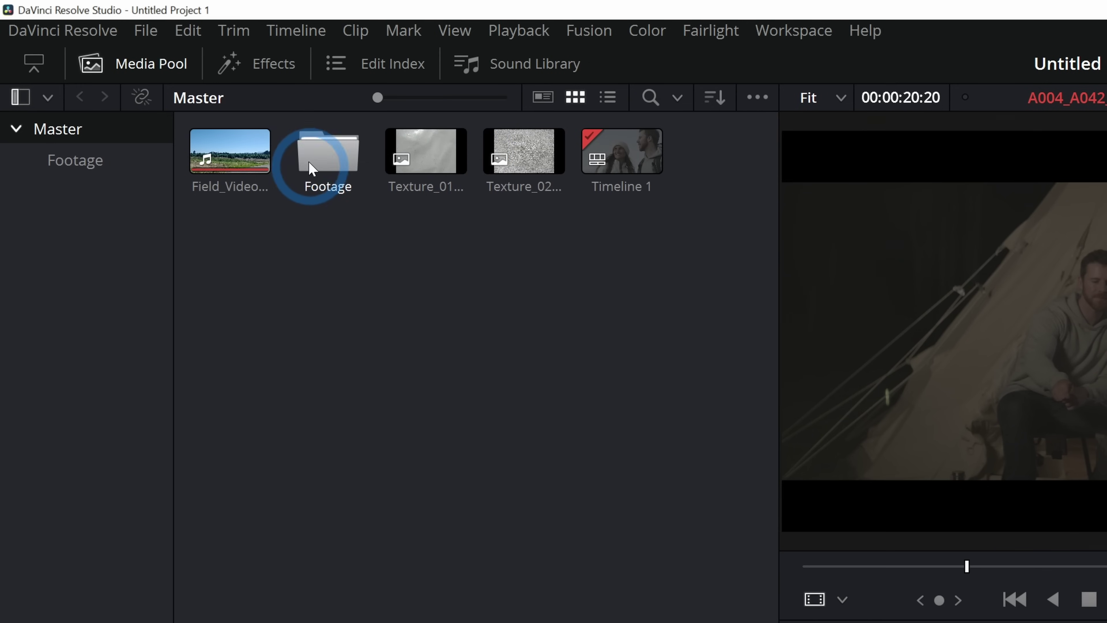
double_click(316, 164)
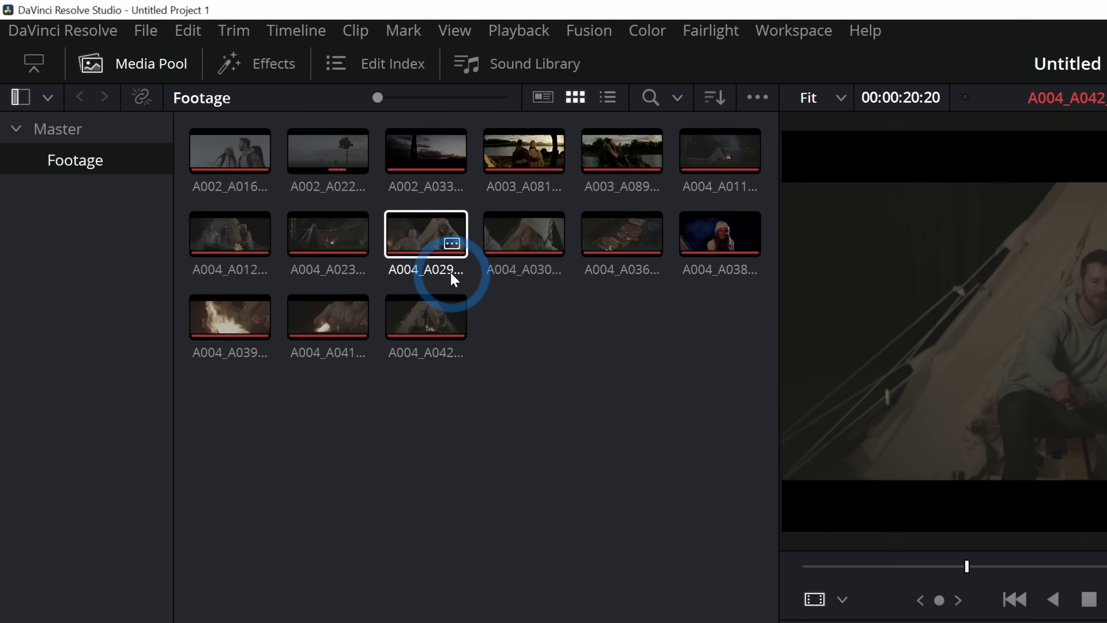
left_click(52, 131)
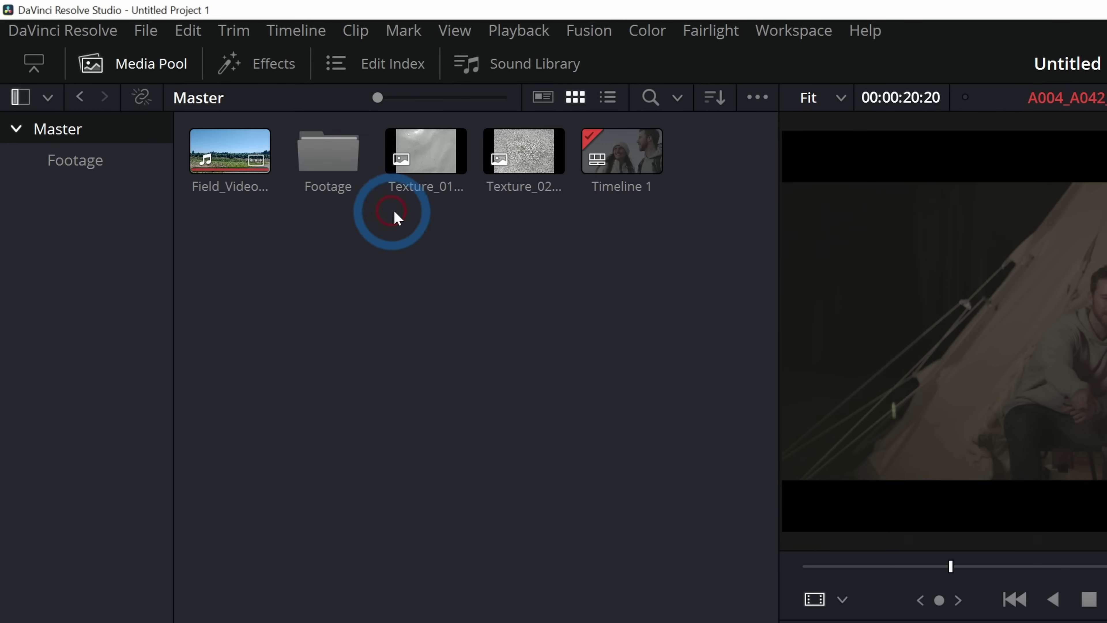
left_click(384, 253)
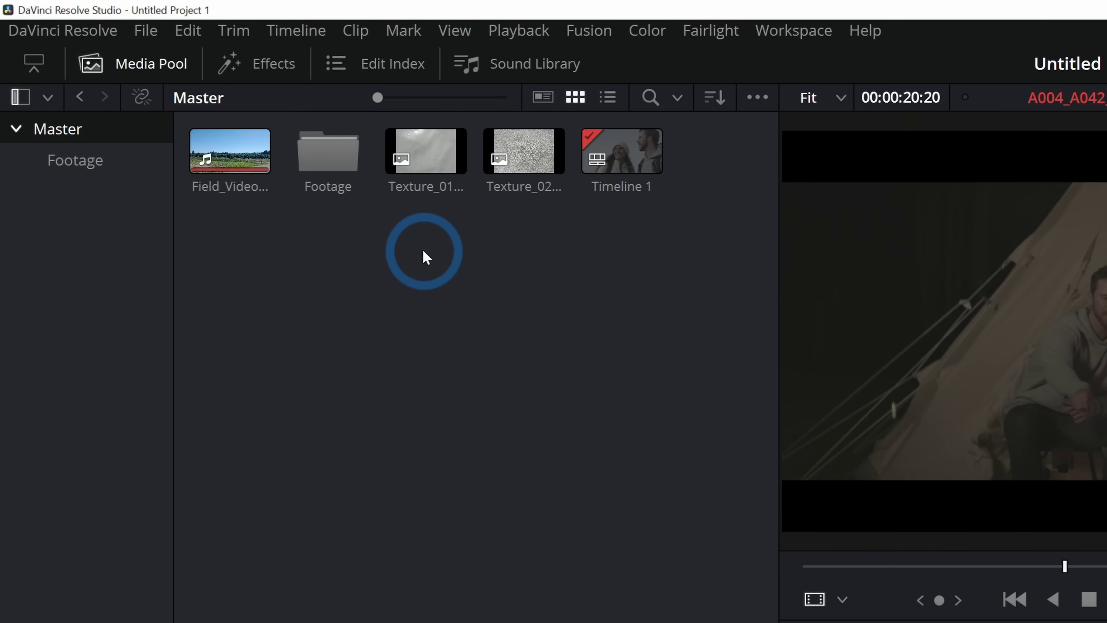
double_click(324, 152)
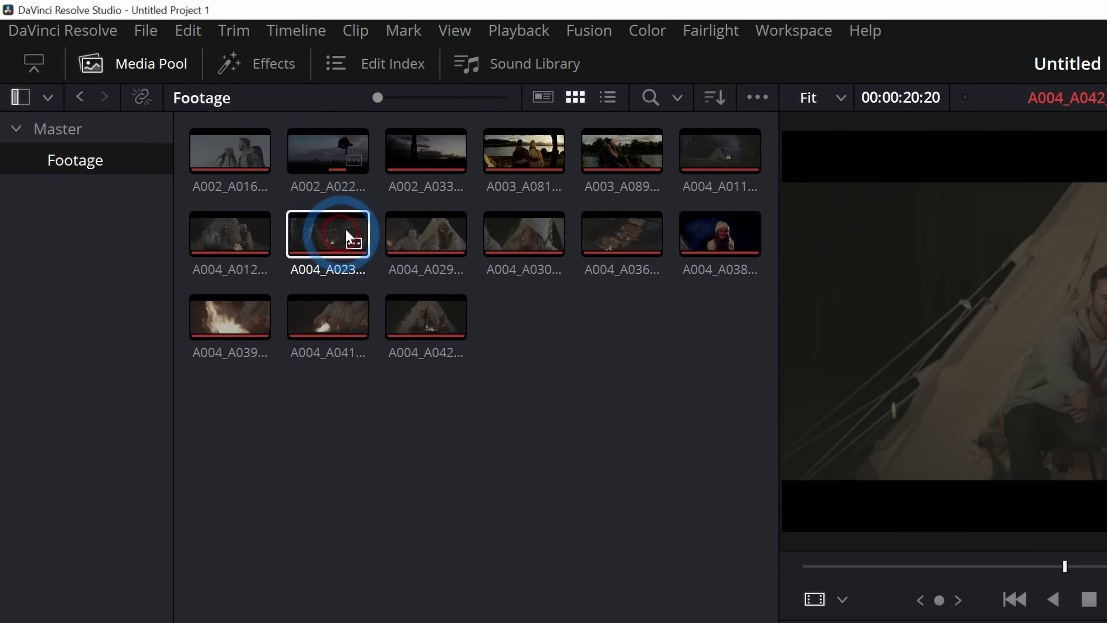
left_click(430, 154)
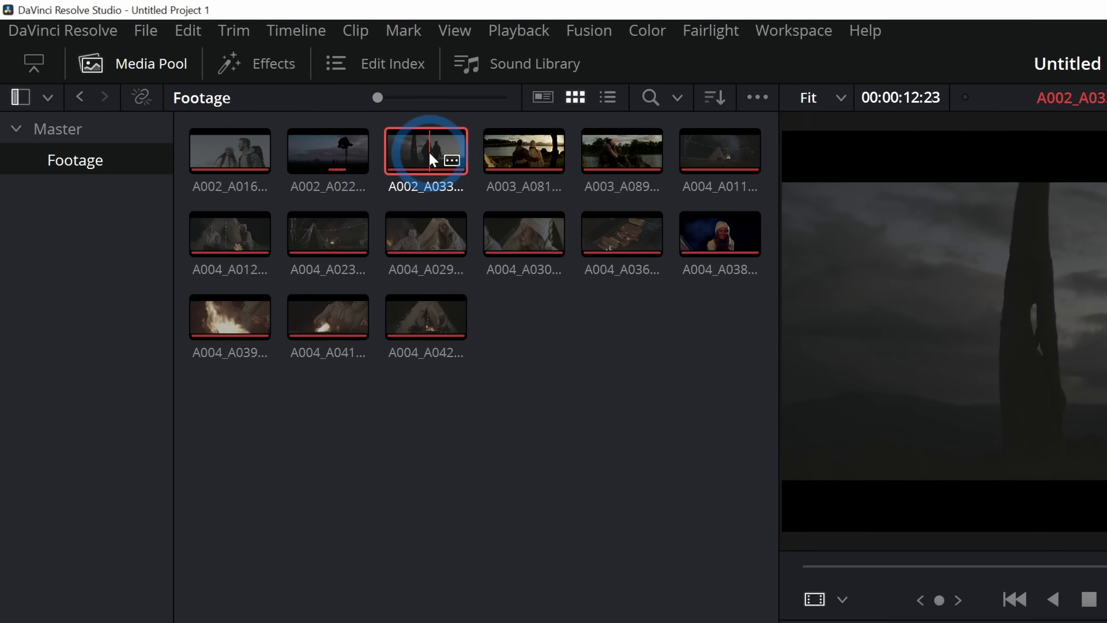
left_click(410, 168)
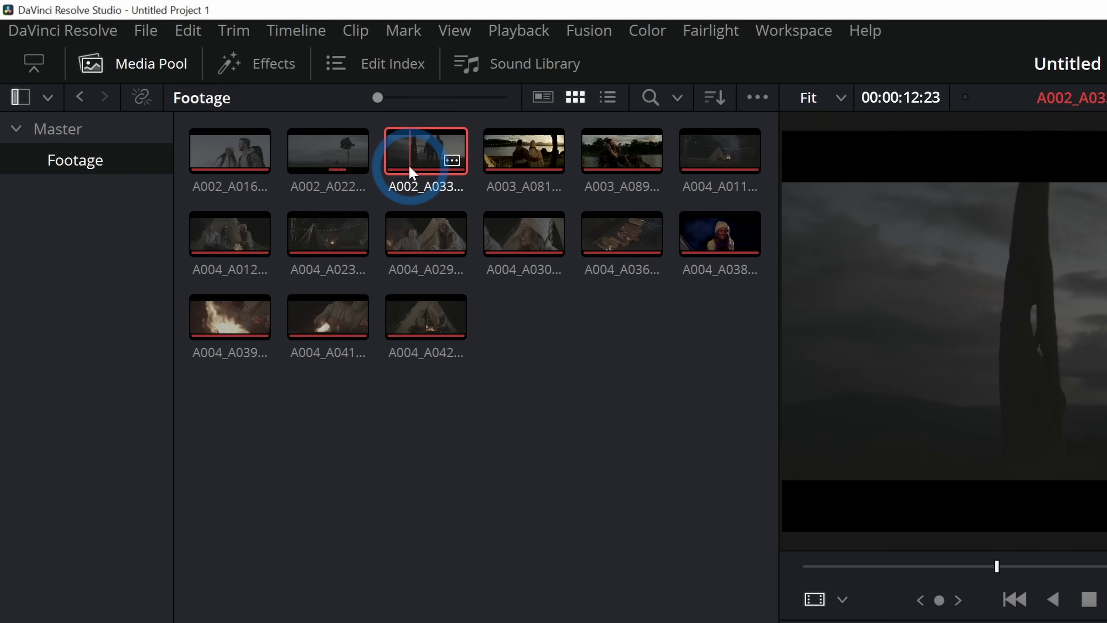
left_click(114, 130)
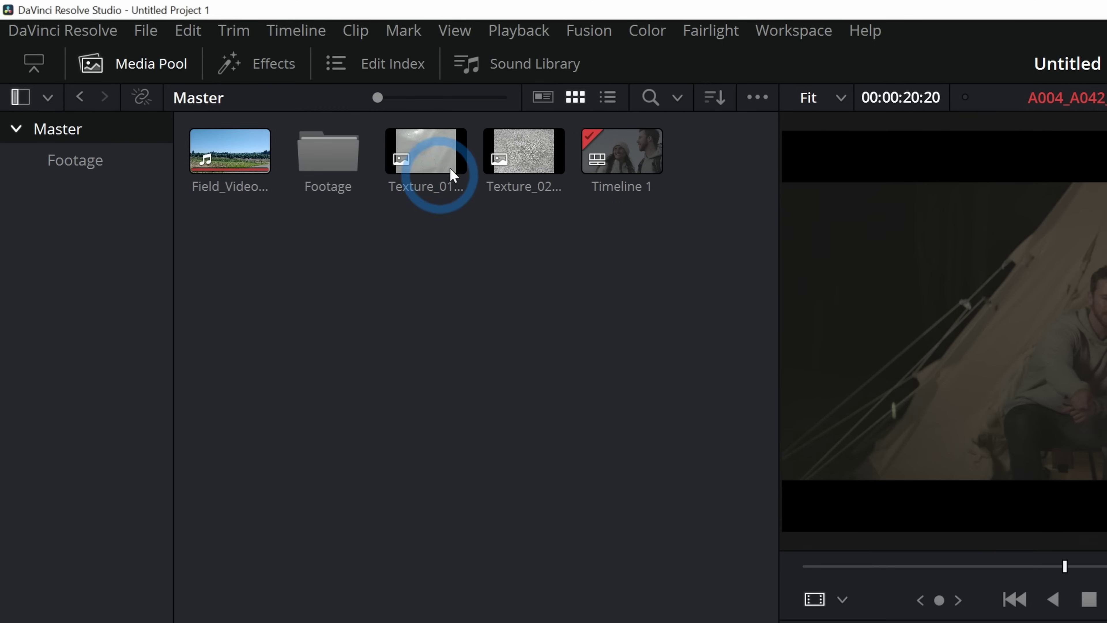
left_click(523, 157)
left_click(595, 177)
left_click(76, 161)
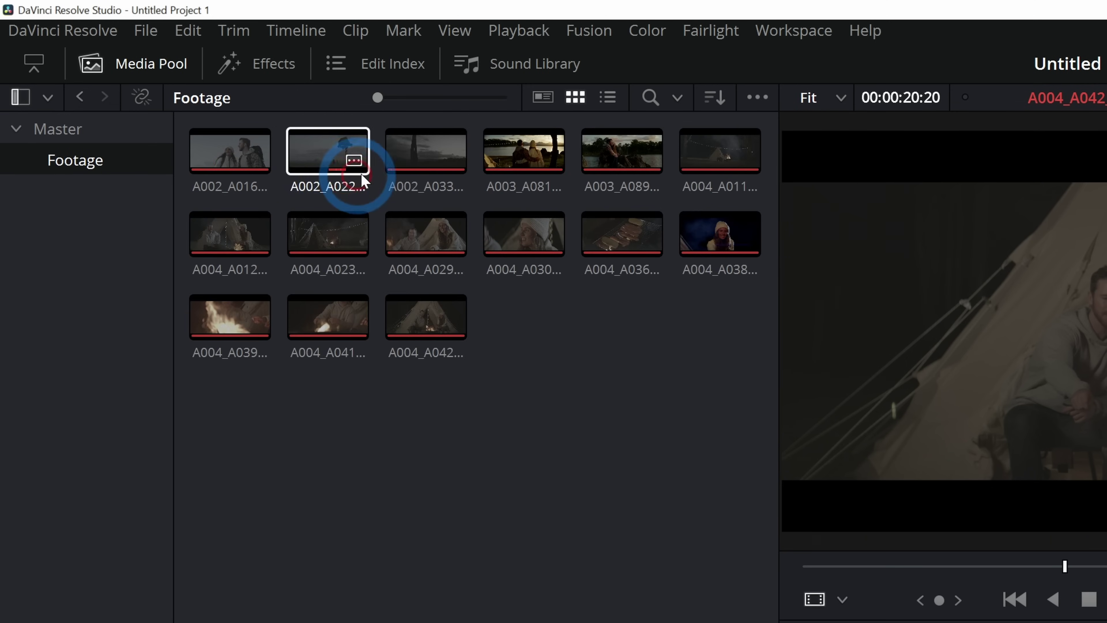
right_click(399, 165)
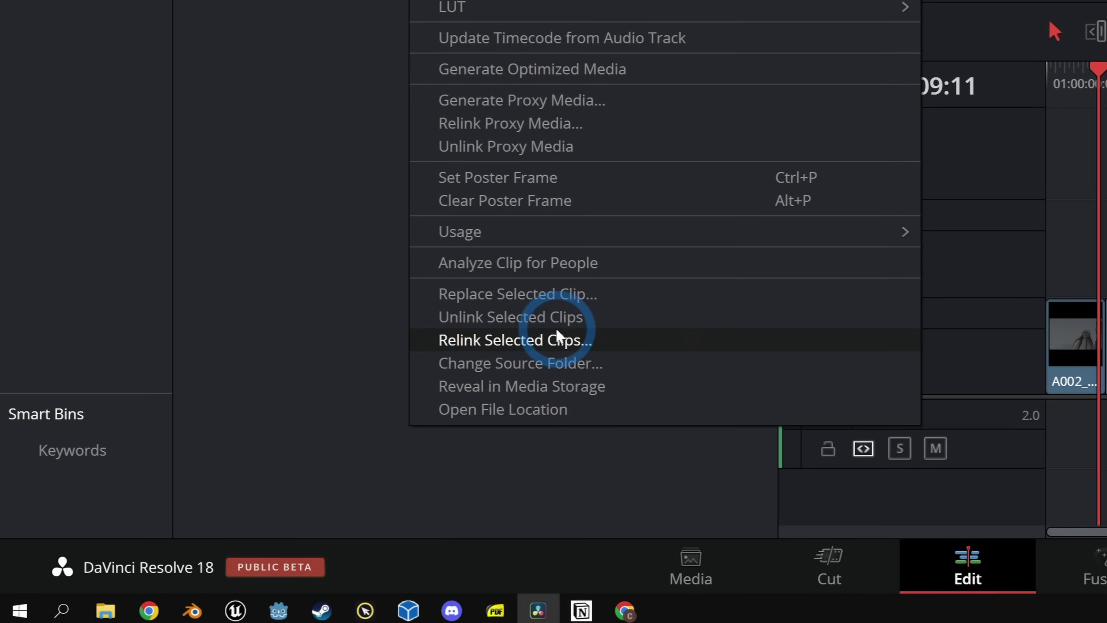
left_click(554, 399)
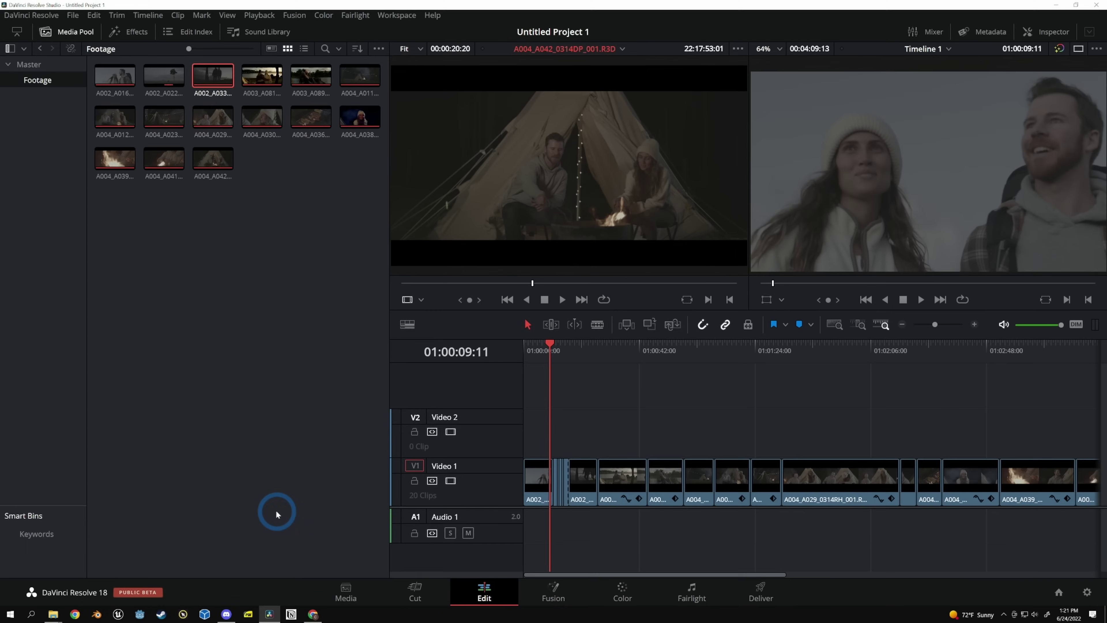
left_click(400, 274)
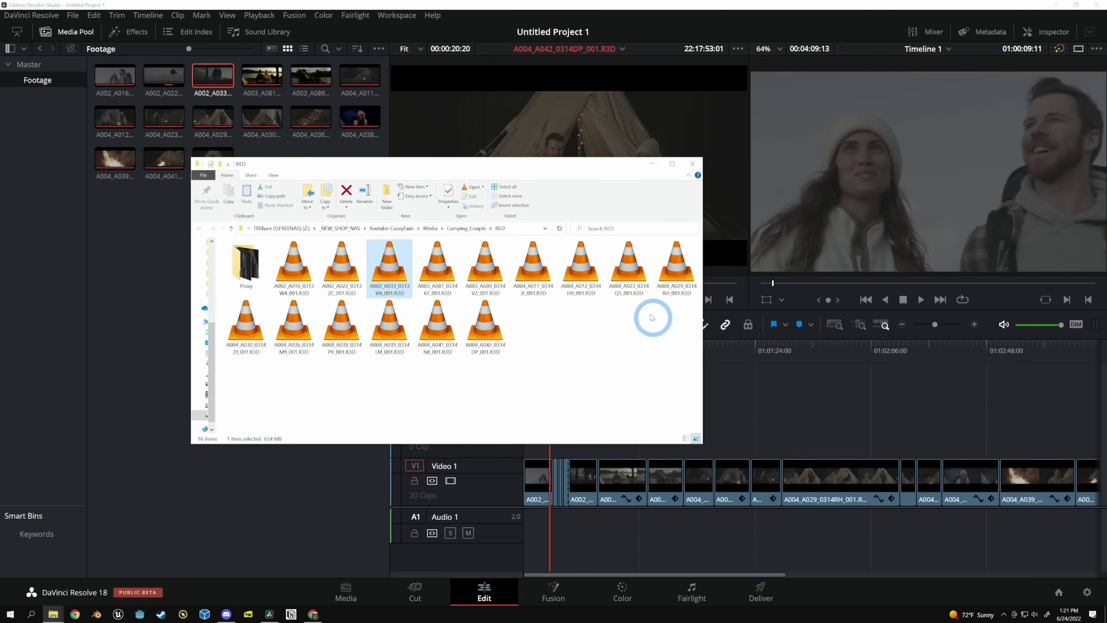
left_click(491, 322)
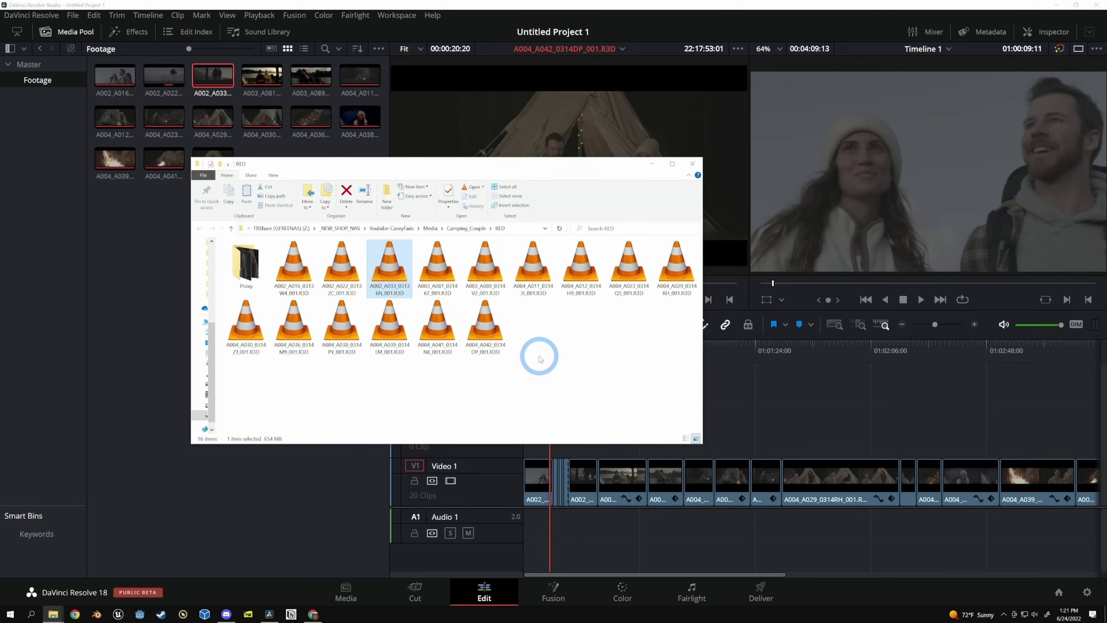
left_click(102, 99)
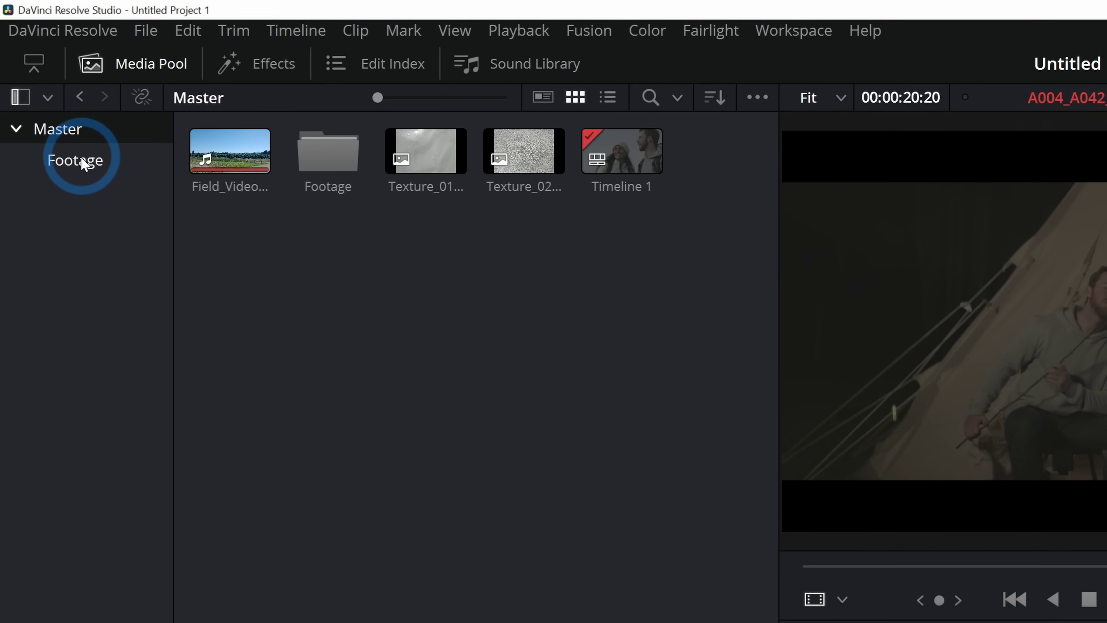
Step: Check the Footage bin, hide the bin list to widen the clip area, and return to Master
left_click(93, 164)
left_click(75, 130)
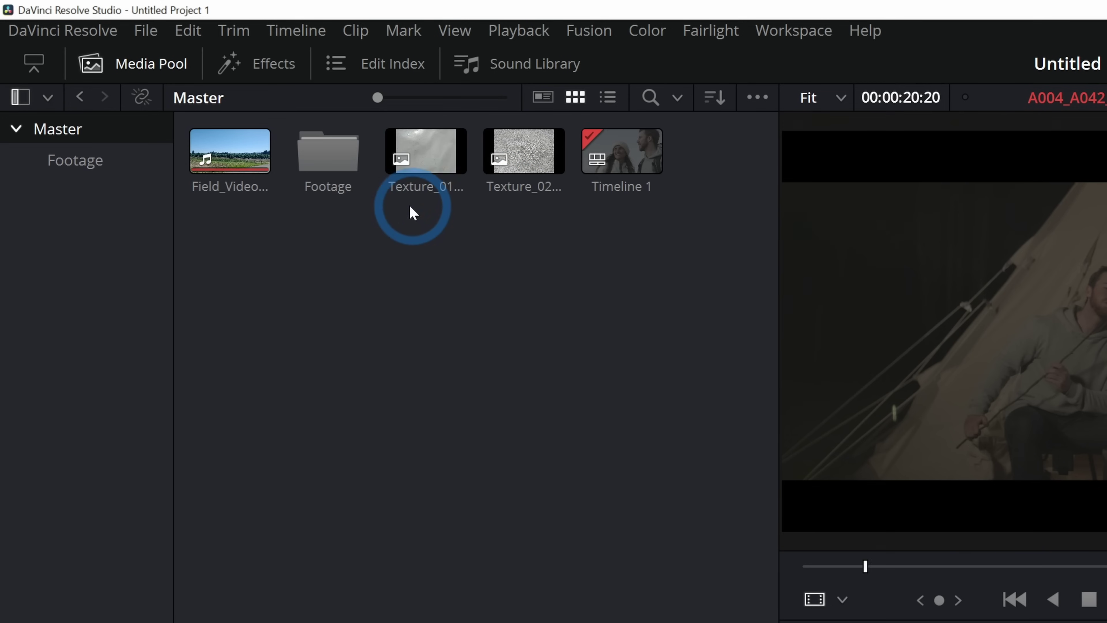
left_click(26, 103)
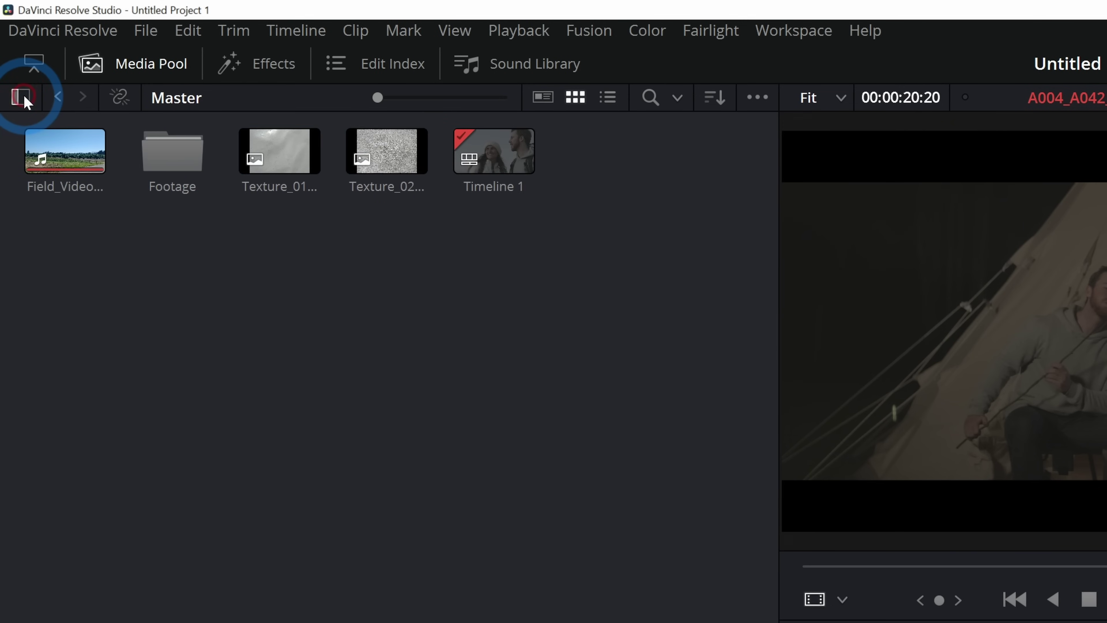
double_click(170, 150)
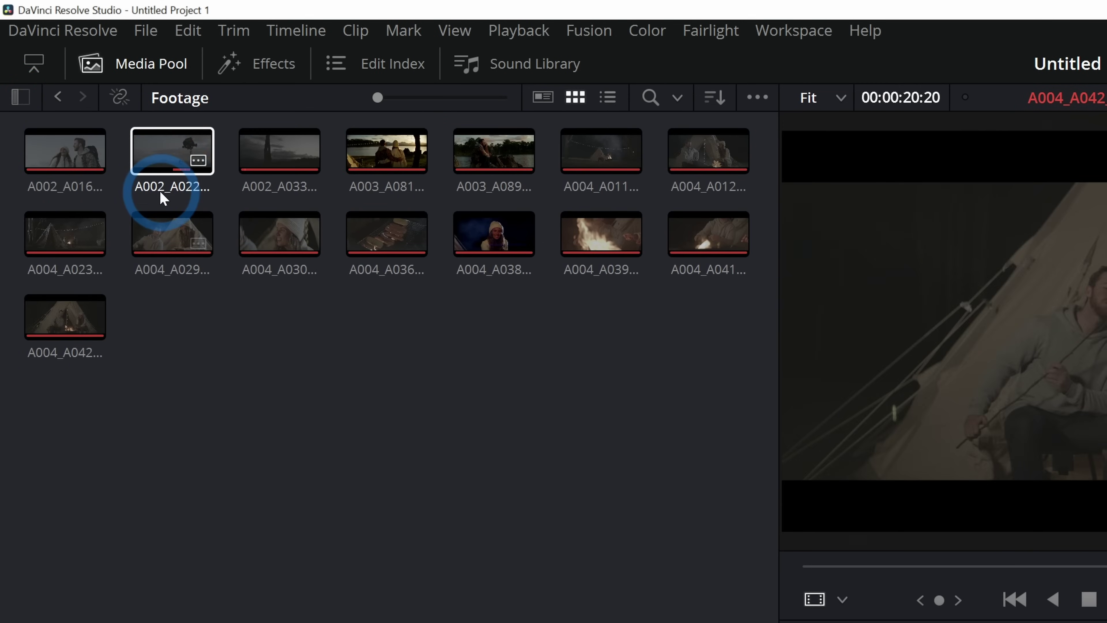
left_click(58, 98)
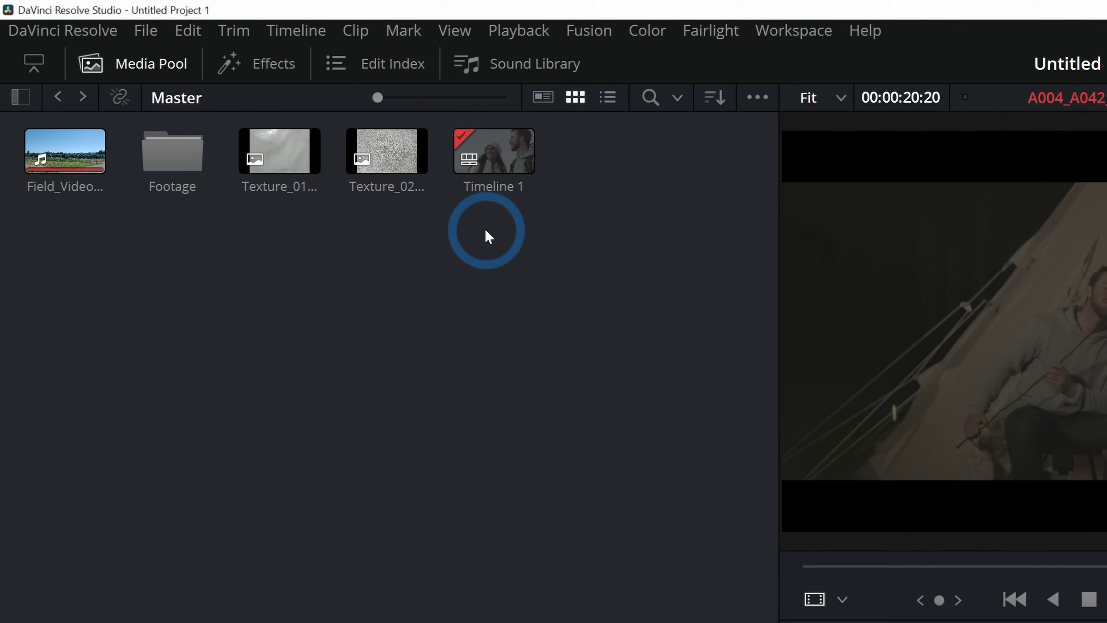
Step: Create an Images bin in Master and move Texture_01 and Texture_02 into it
right_click(180, 235)
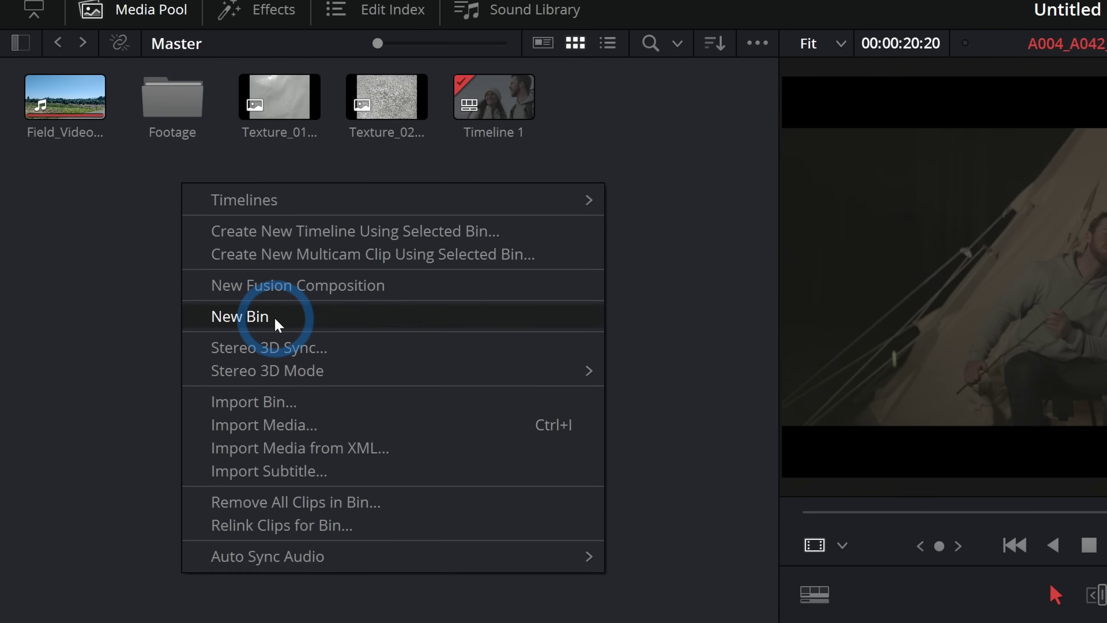
left_click(274, 369)
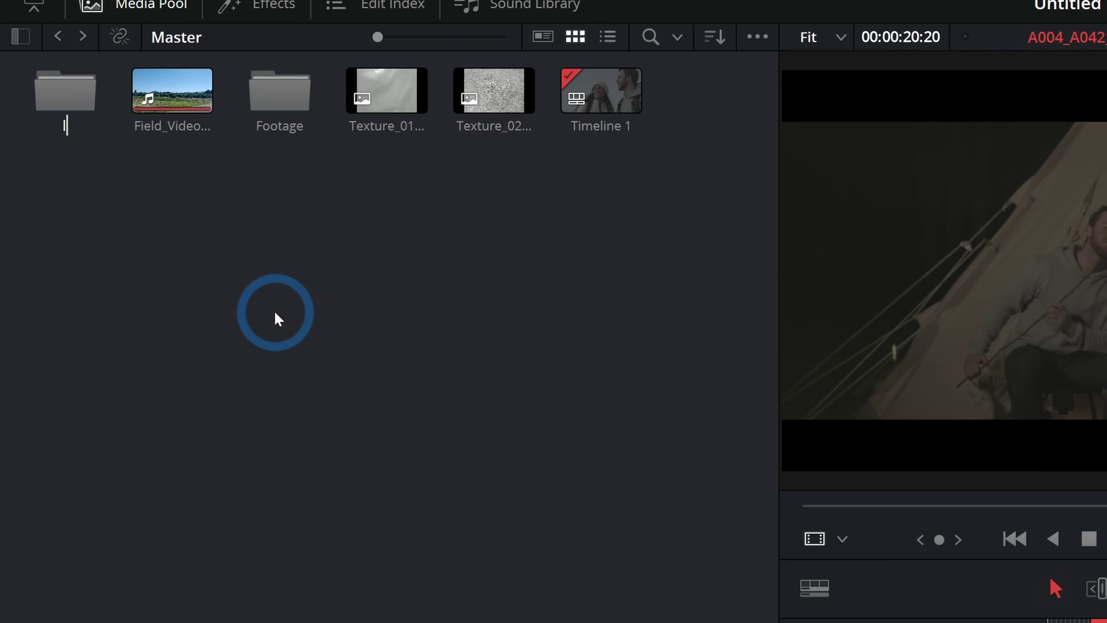
type("Images")
key("Return")
left_click_drag(529, 165, 52, 157)
left_click_drag(52, 218, 170, 148)
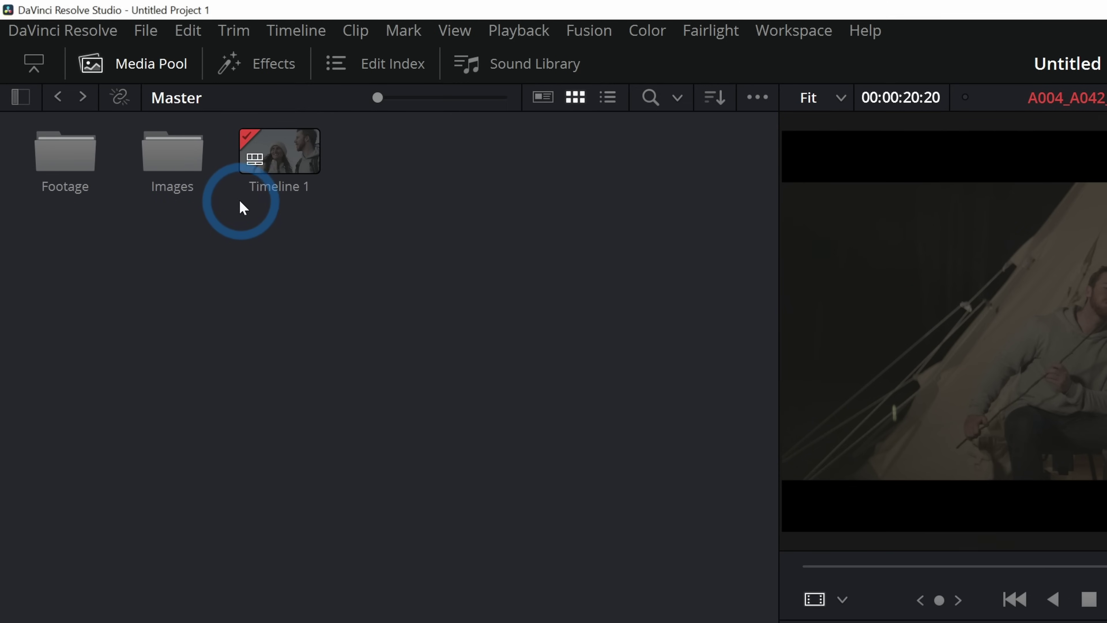
Step: Rename Timeline 1 to 'Main Timeline'
left_click(276, 197)
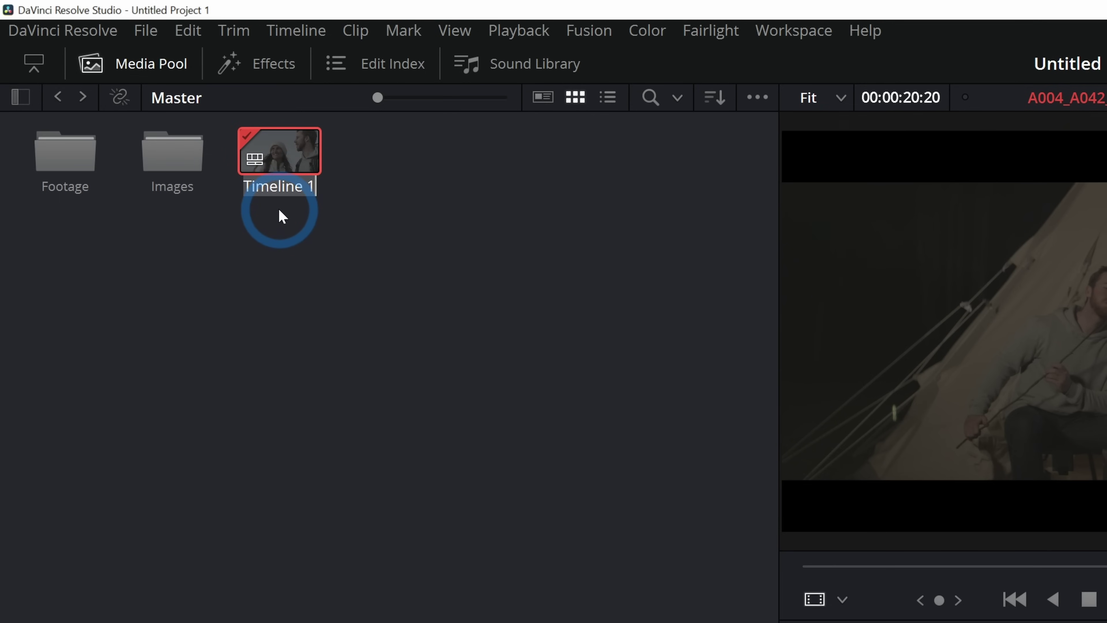
type("Main Timeline")
left_click(279, 210)
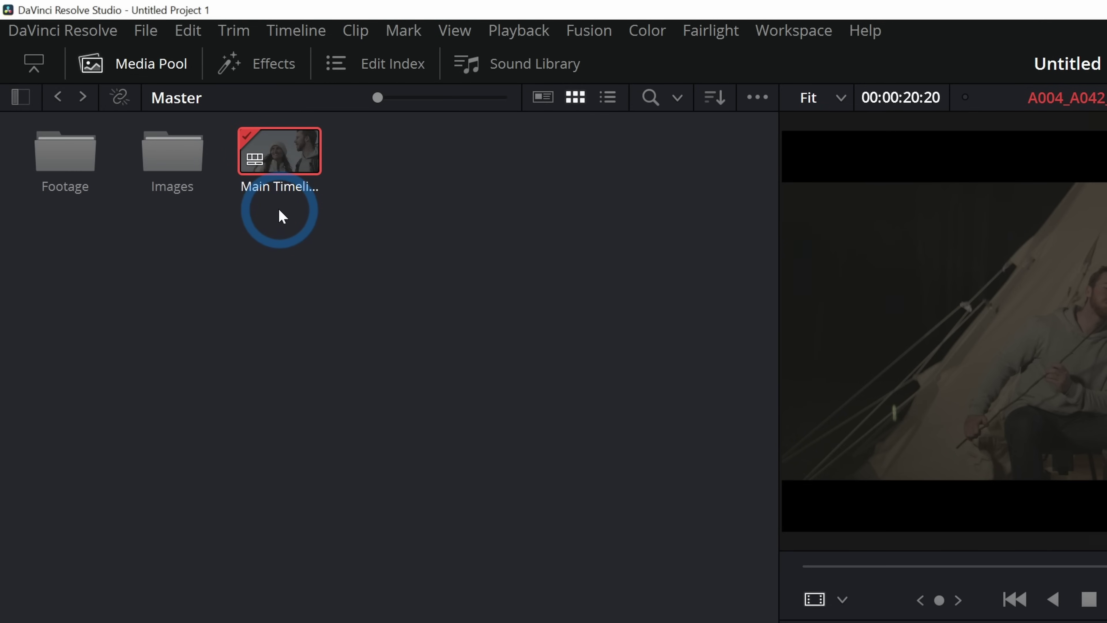
Step: Move the Images bin, accidentally nested in Footage, back directly under Master
left_click_drag(173, 148, 61, 152)
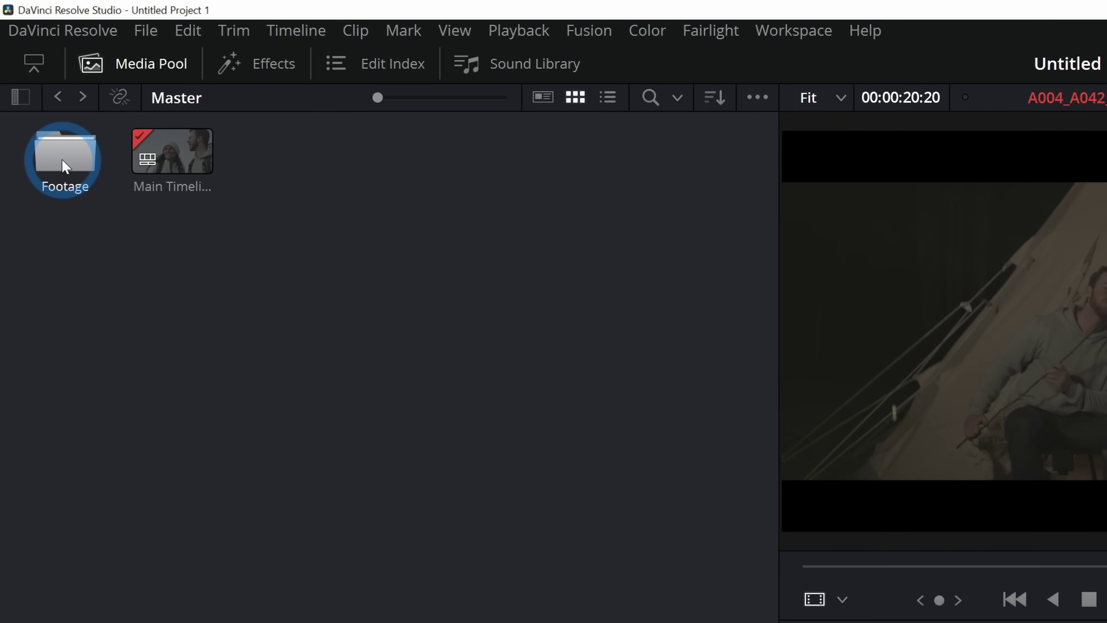
double_click(64, 166)
left_click(288, 329)
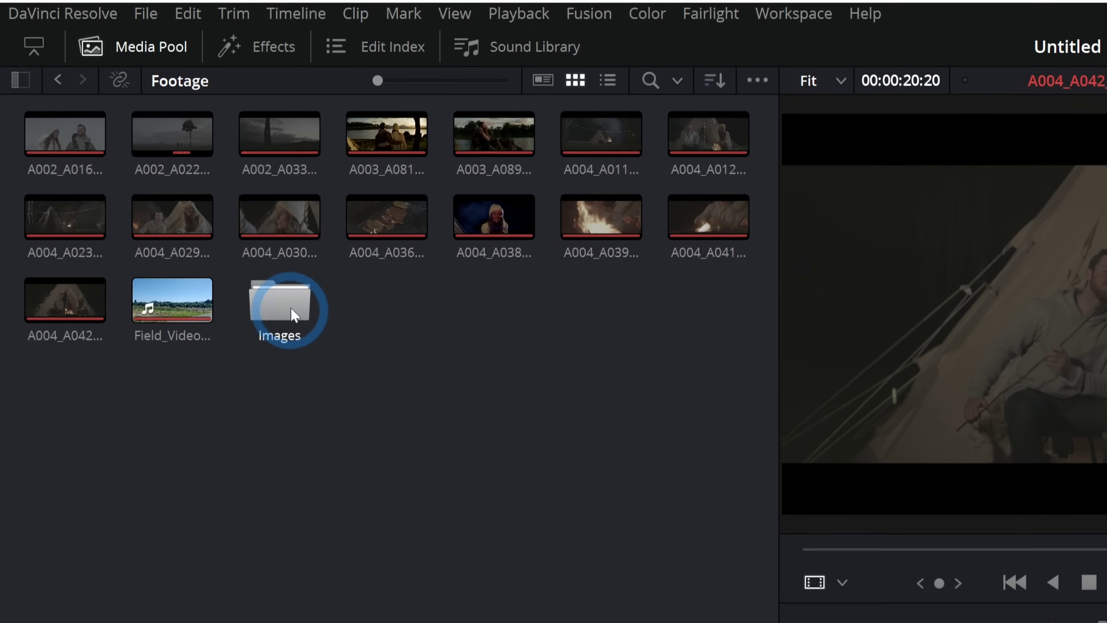
left_click(58, 78)
left_click(22, 80)
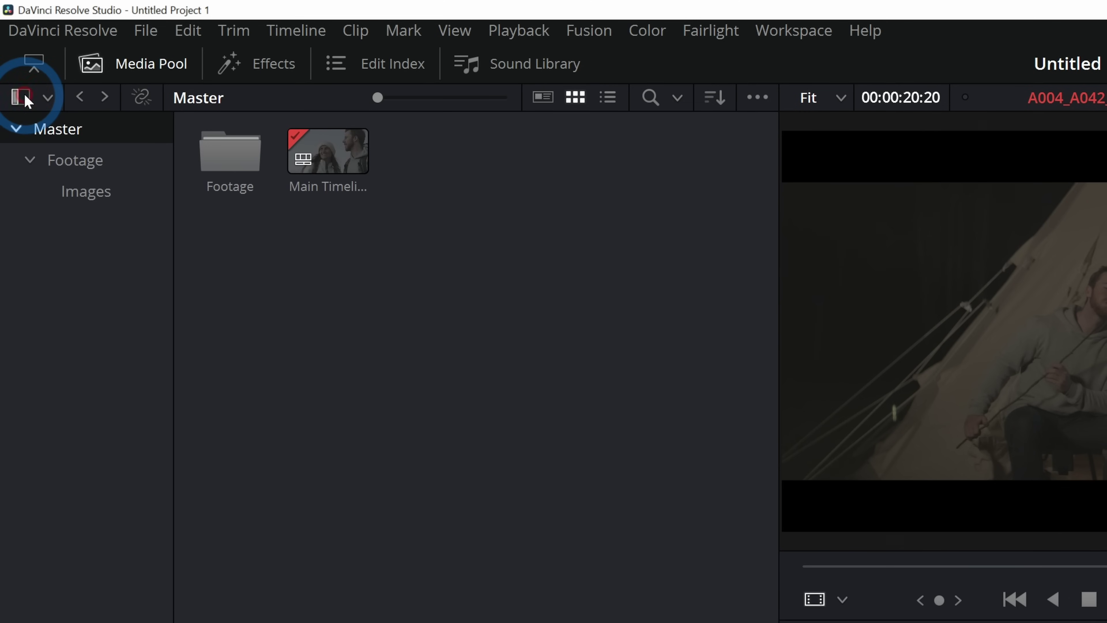
left_click_drag(86, 191, 107, 136)
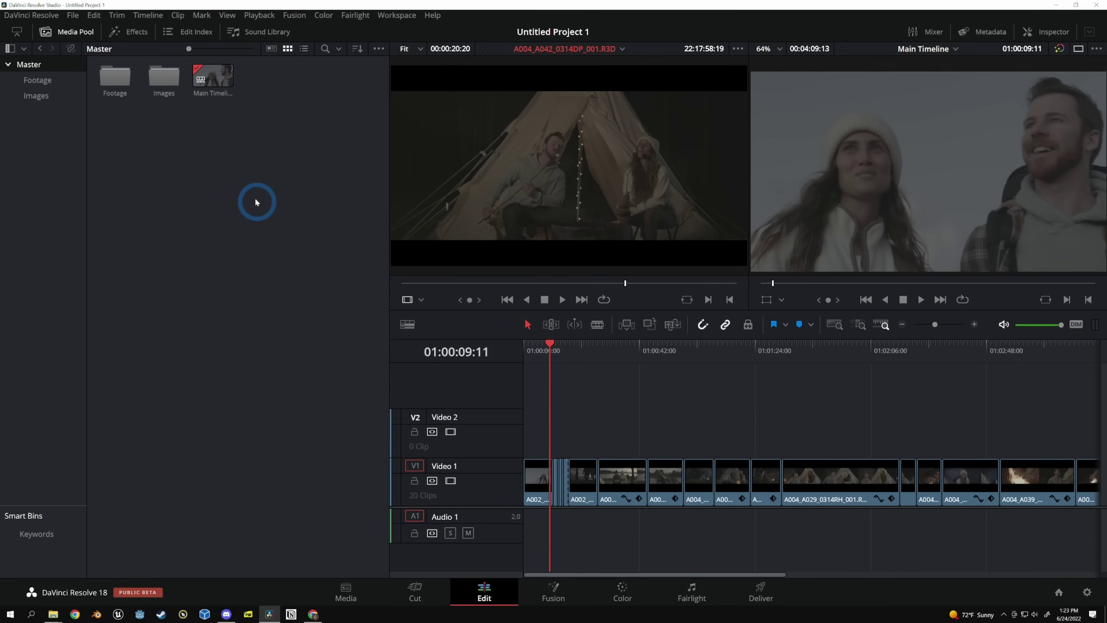
Step: Drag the Media Pool's right edge leftward so the source and timeline viewers get more space
left_click_drag(357, 165, 208, 198)
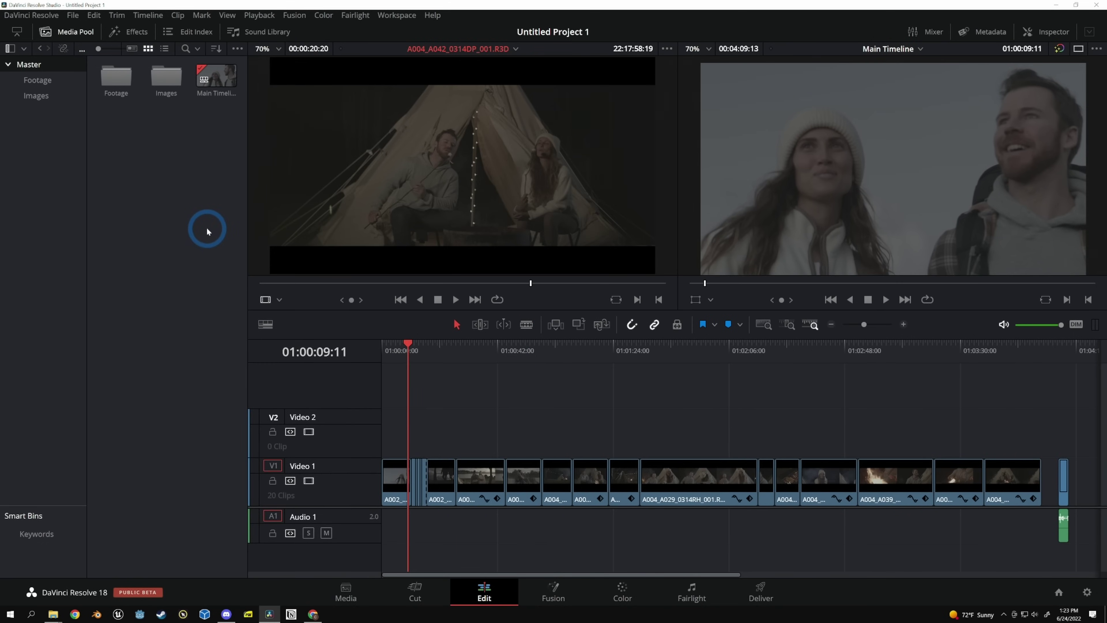